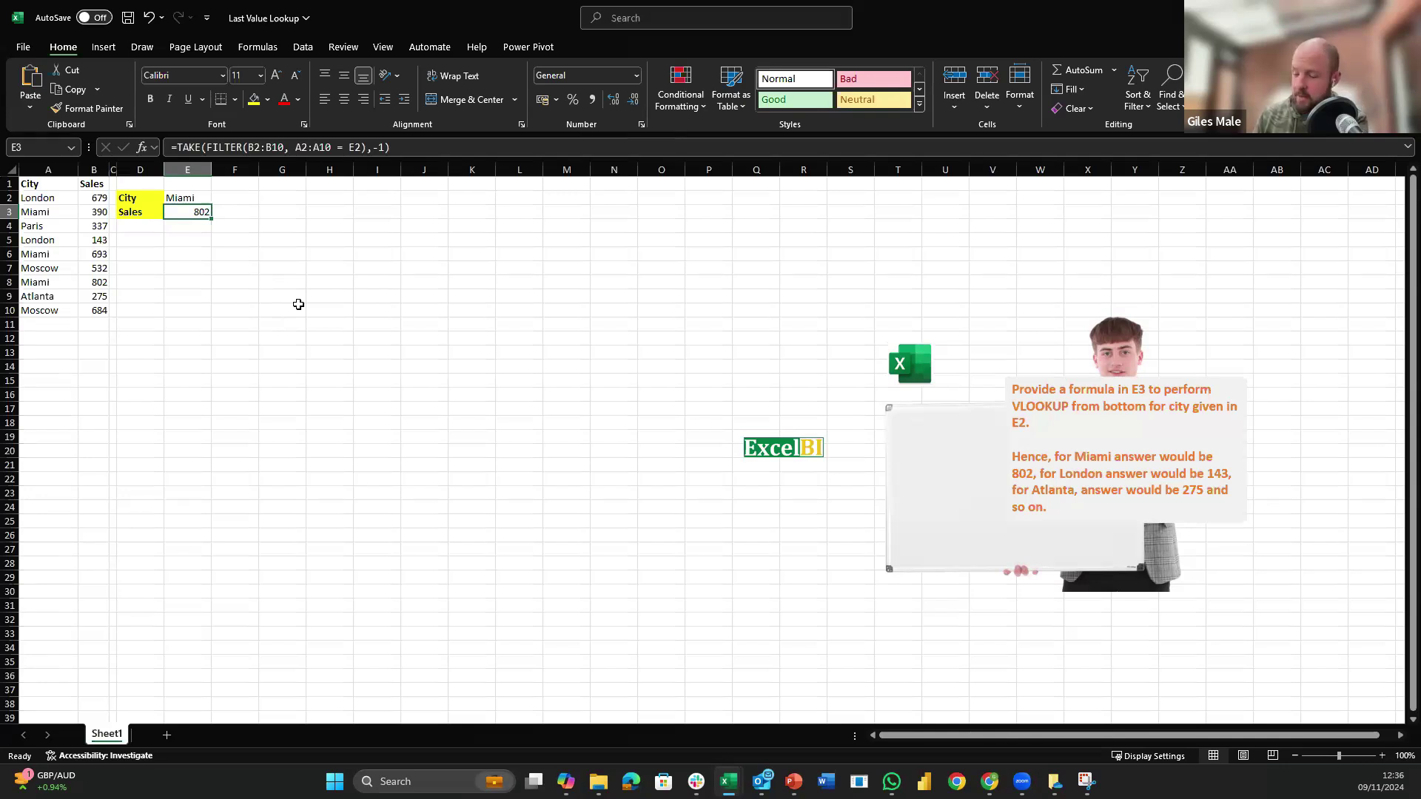
# Step: Replace the formula in E3 with the start of an XLOOKUP using E2 as lookup value and A2:A10 as lookup array
pyautogui.press('Delete')
pyautogui.write('=xlook')
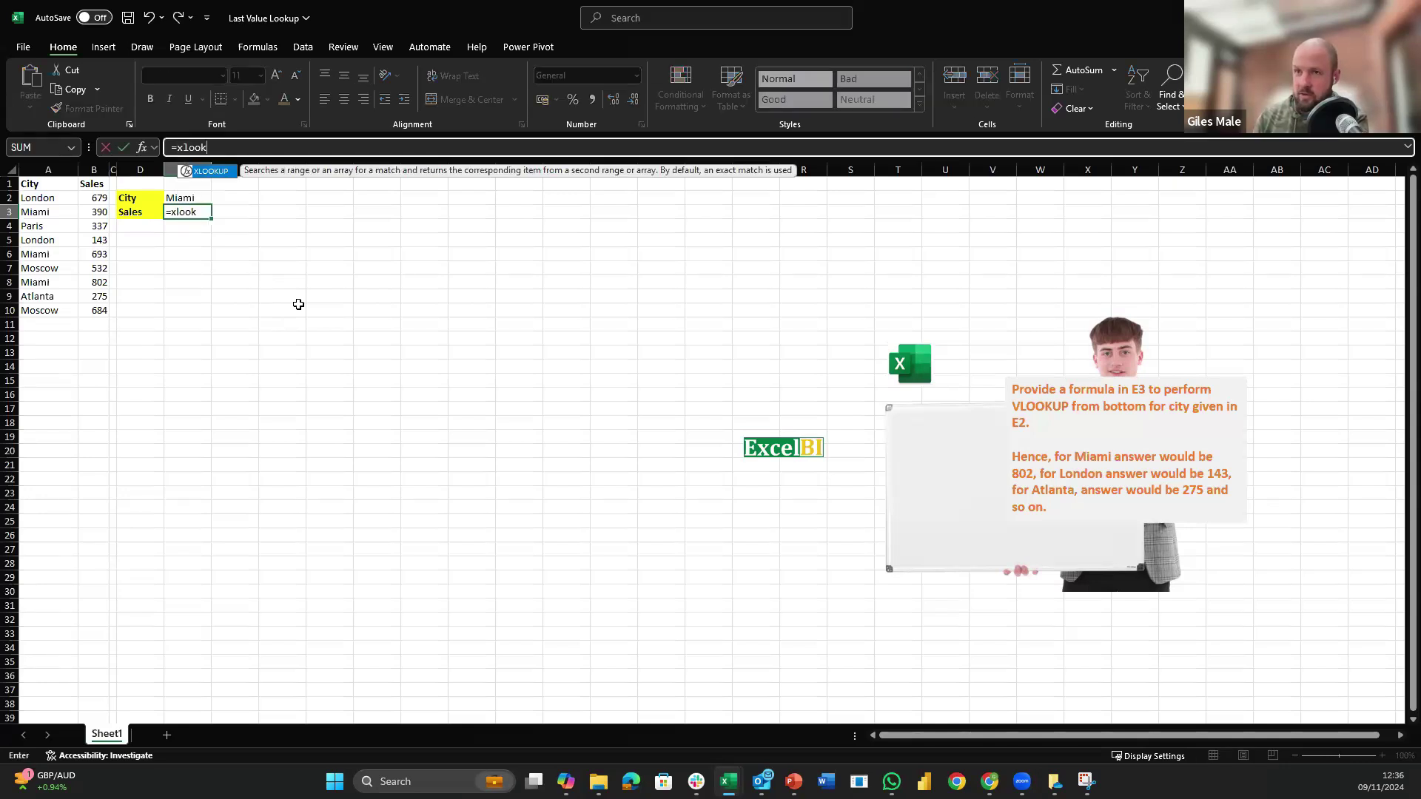
pyautogui.press('Tab')
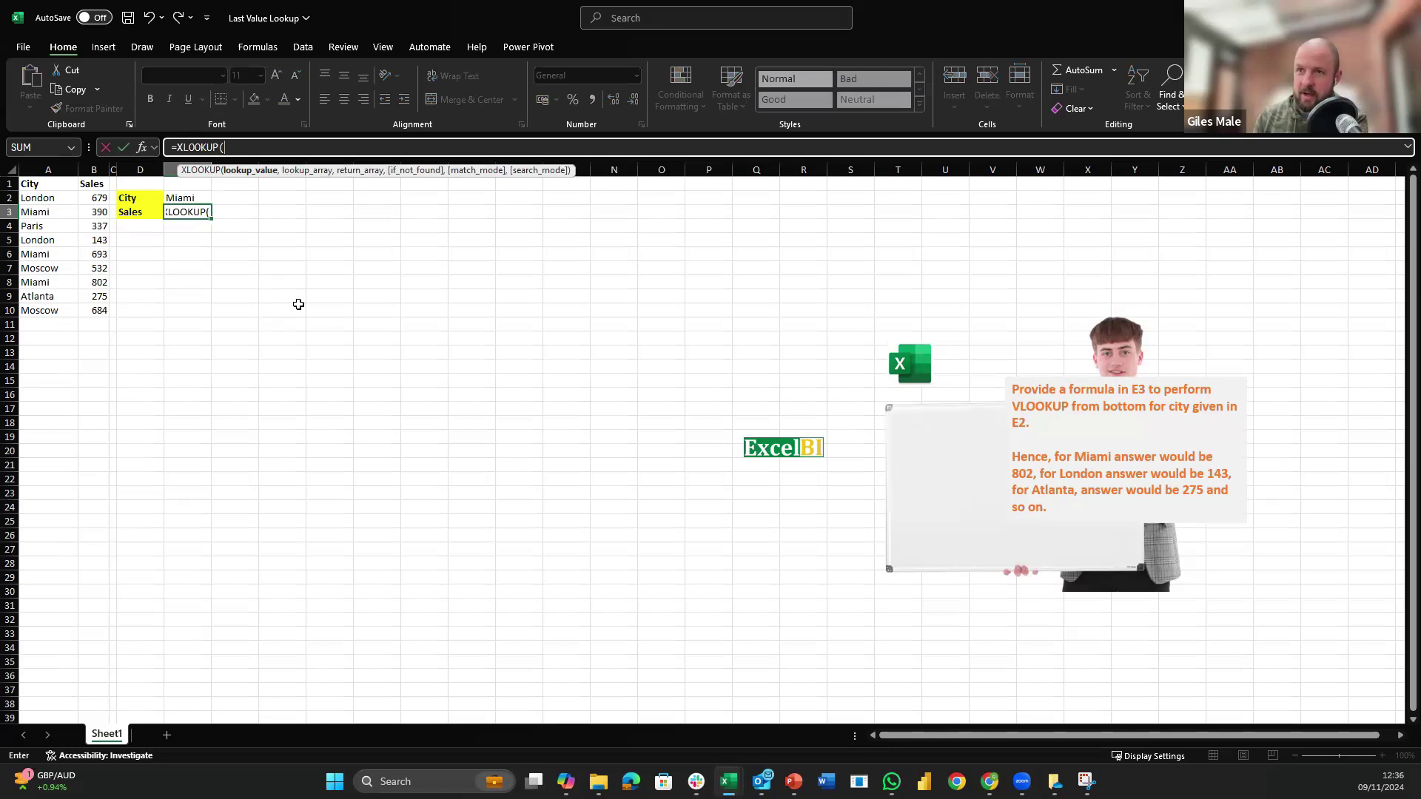
pyautogui.press('Up')
pyautogui.write(',')
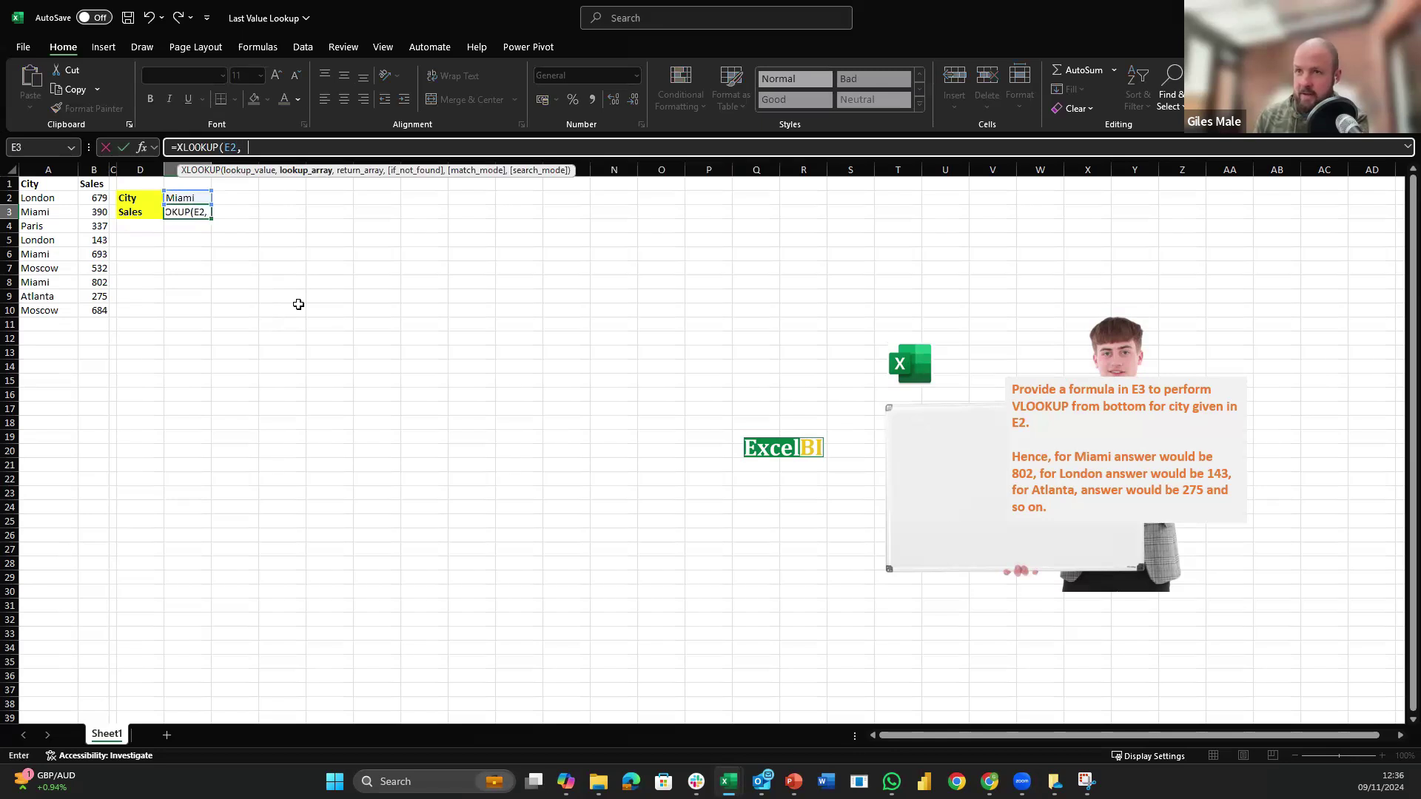
pyautogui.press('Left')
pyautogui.press('Left')
pyautogui.press('Left')
pyautogui.press('Left')
pyautogui.press('Up')
pyautogui.hotkey('ctrl', 'shift', 'Down')
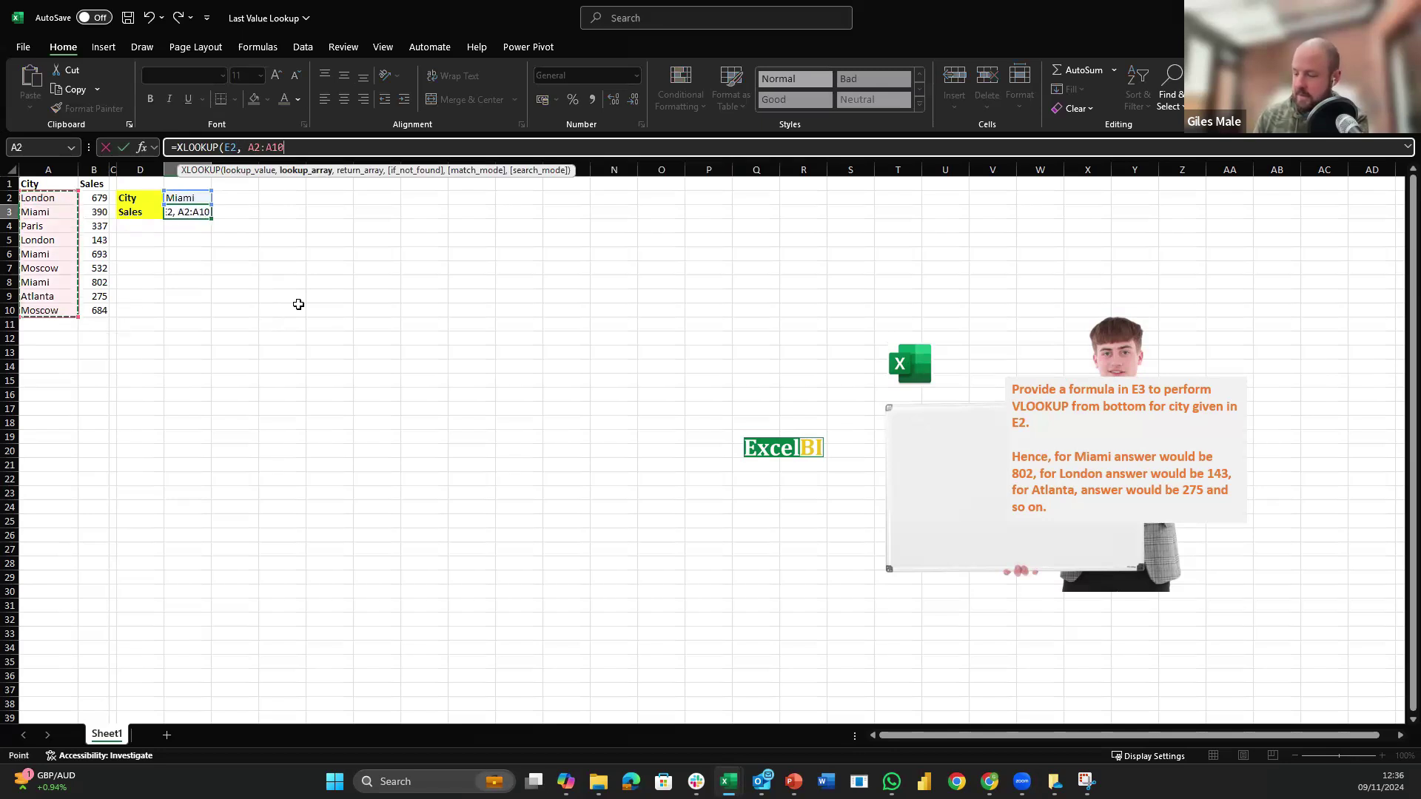
# Step: Complete the XLOOKUP in E3 with return array B2:B10, default not-found and match arguments, and search mode -1 for last-to-first
pyautogui.write(',')
pyautogui.press('Left')
pyautogui.press('Left')
pyautogui.press('Left')
pyautogui.press('Up')
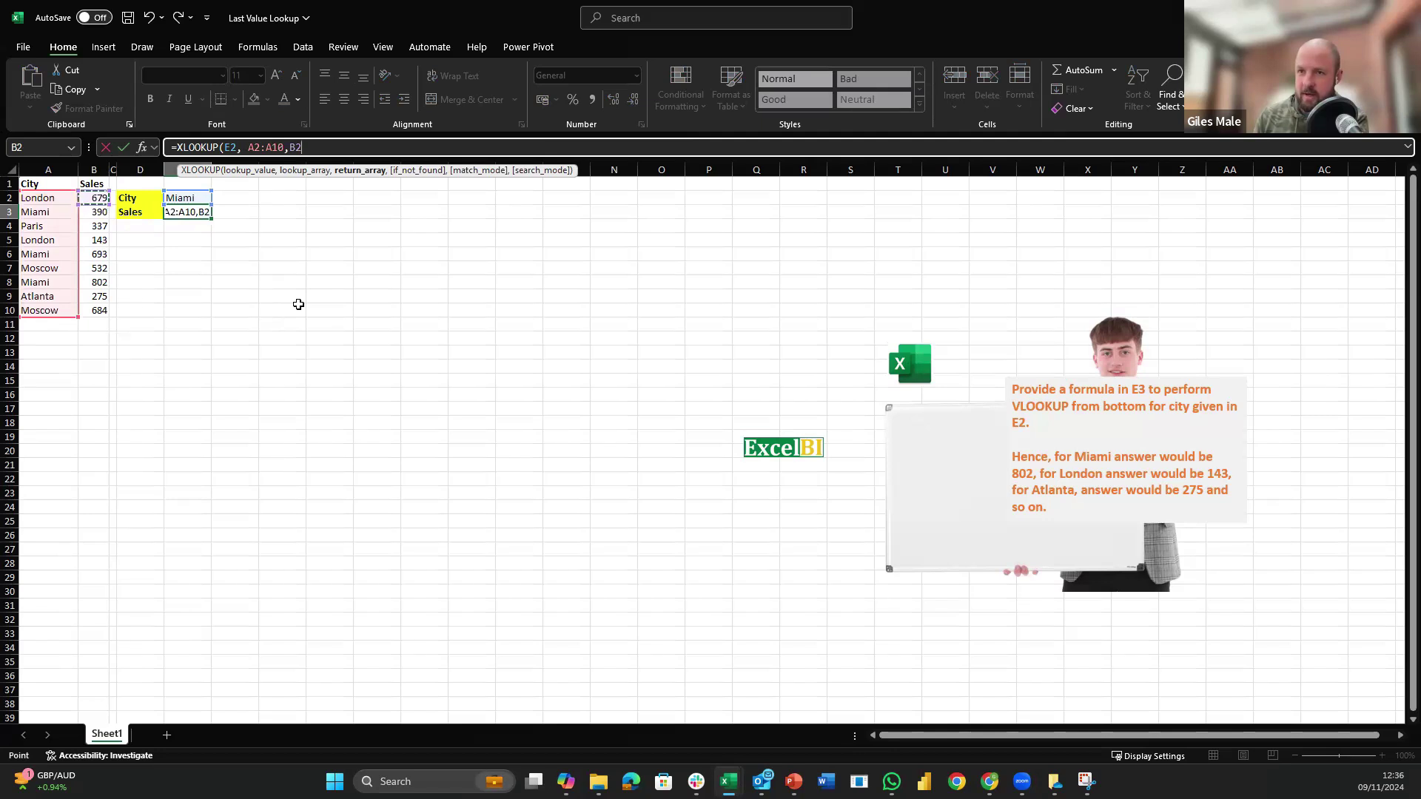
pyautogui.hotkey('ctrl', 'shift', 'Down')
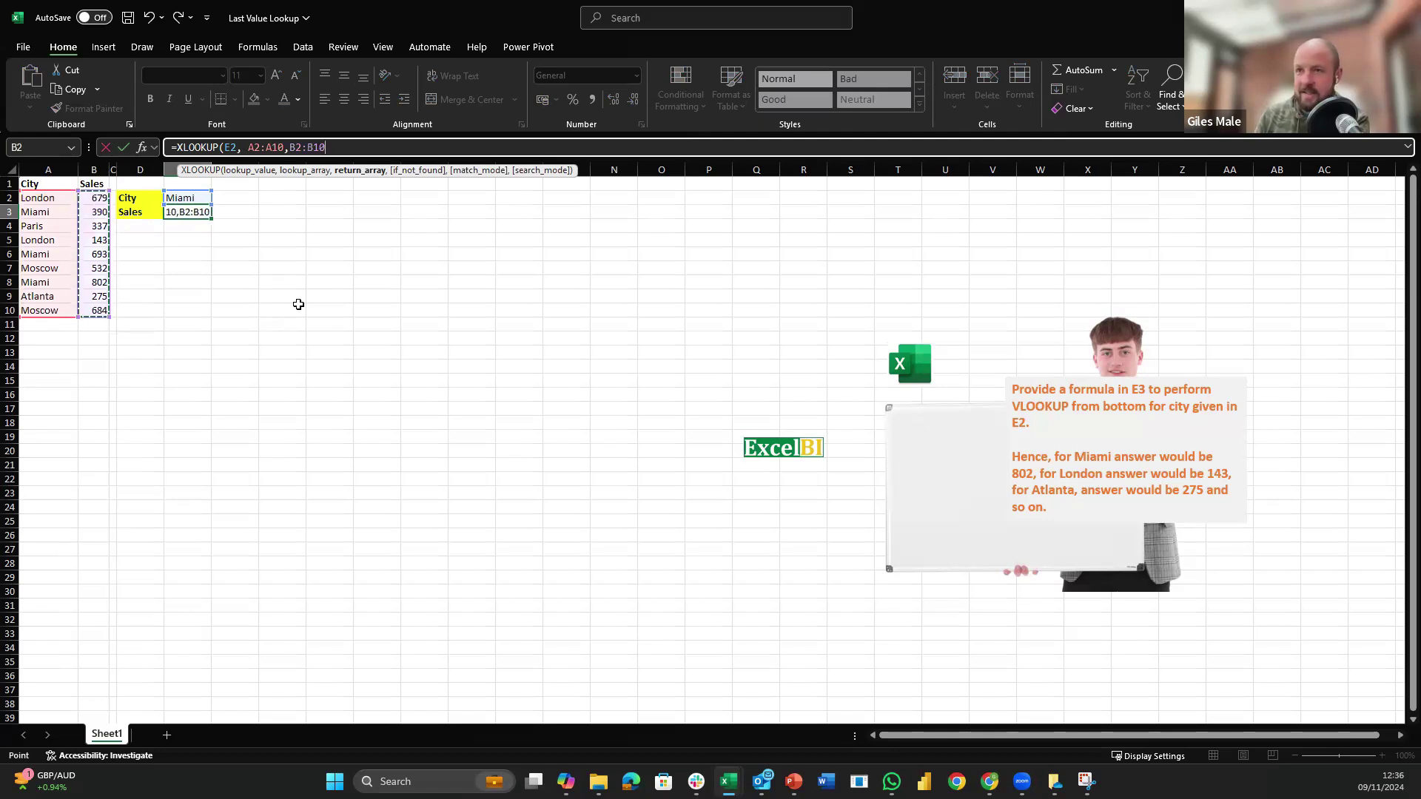
pyautogui.write(',,')
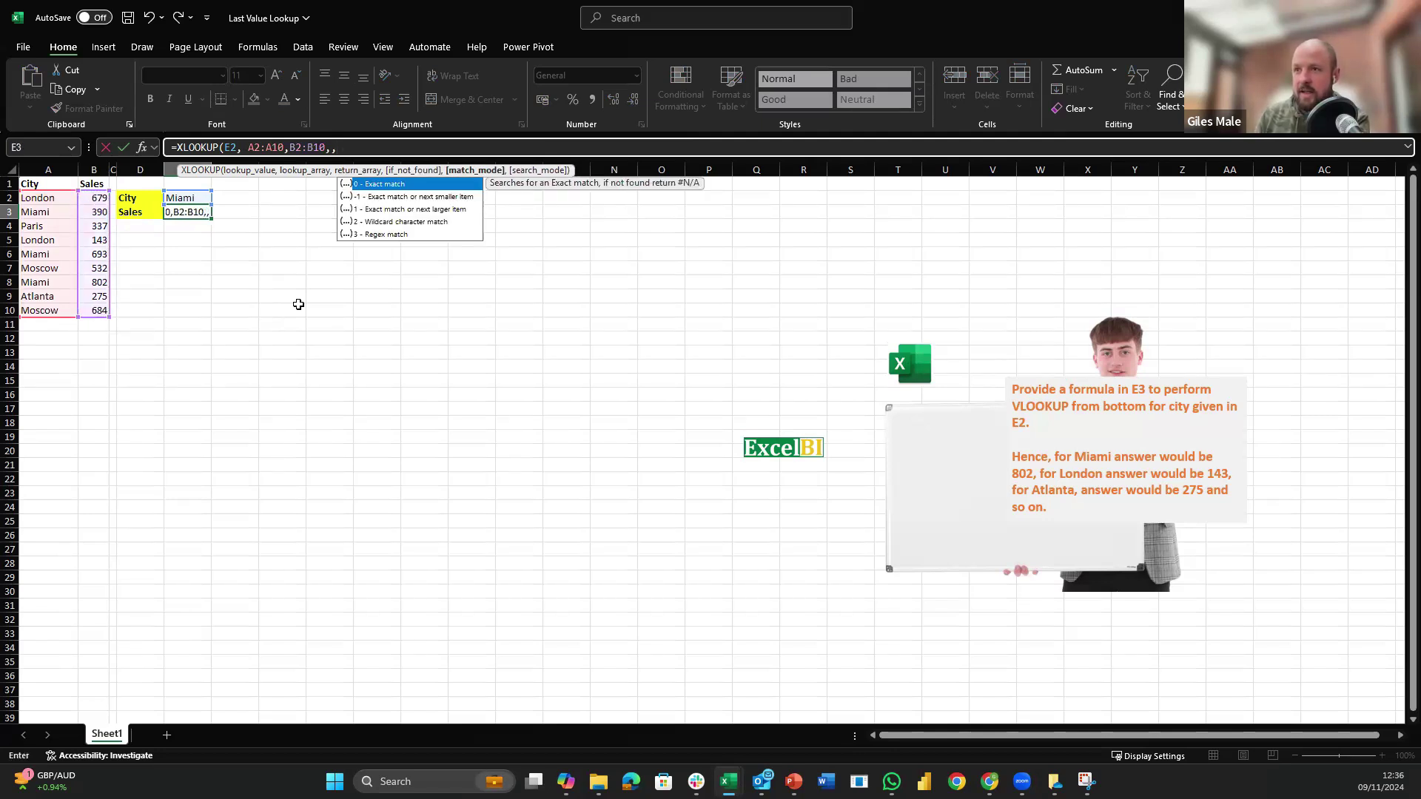
pyautogui.write(',')
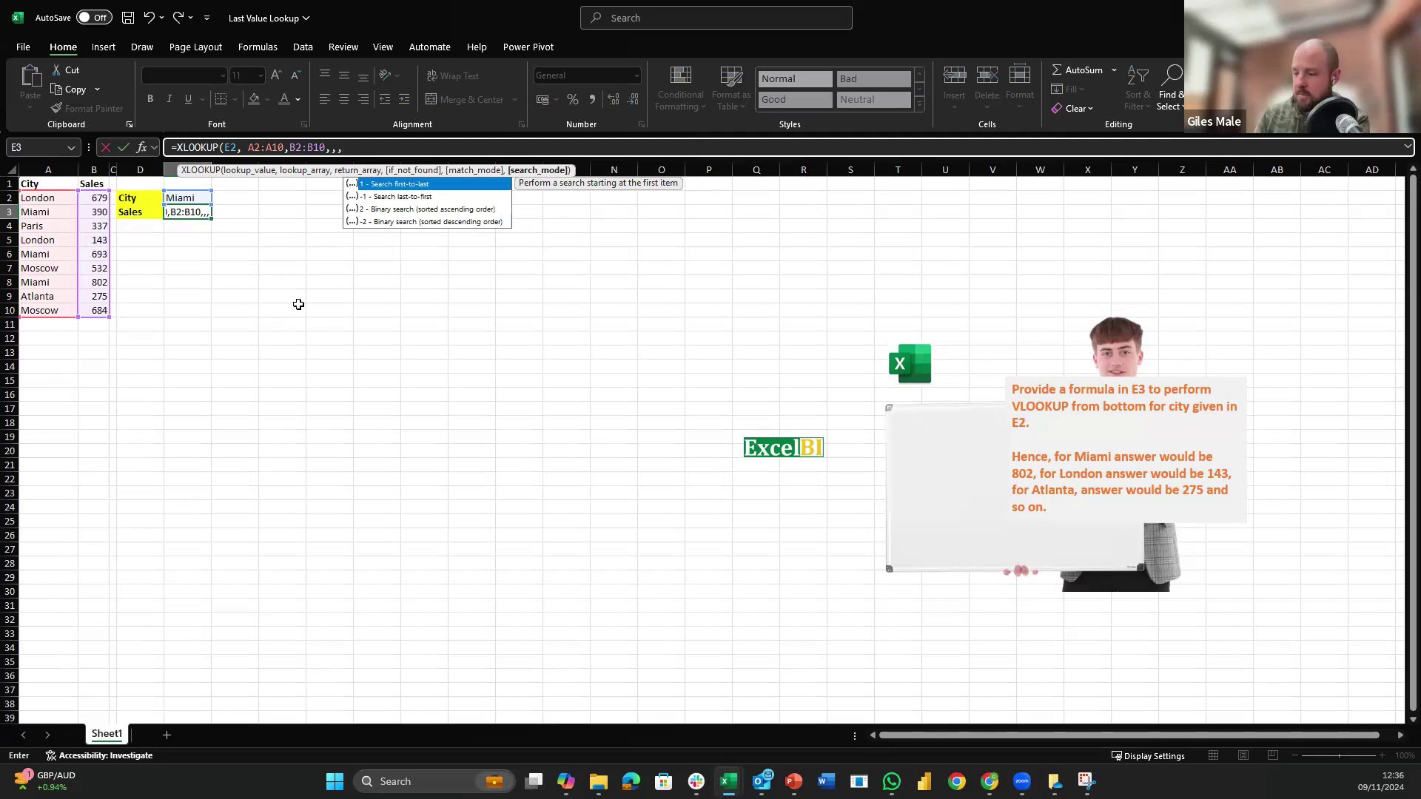
pyautogui.write('-1')
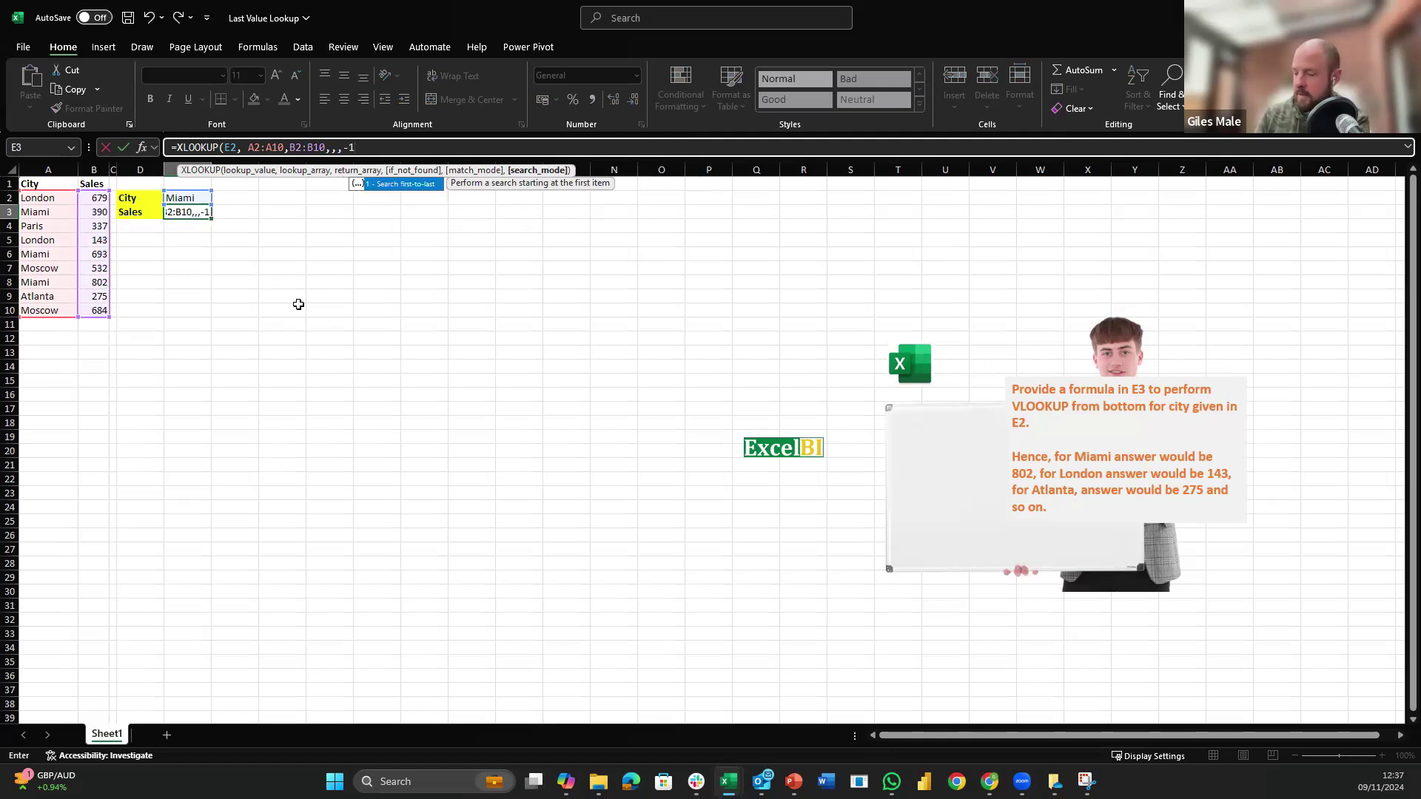
pyautogui.write(')')
pyautogui.press('Return')
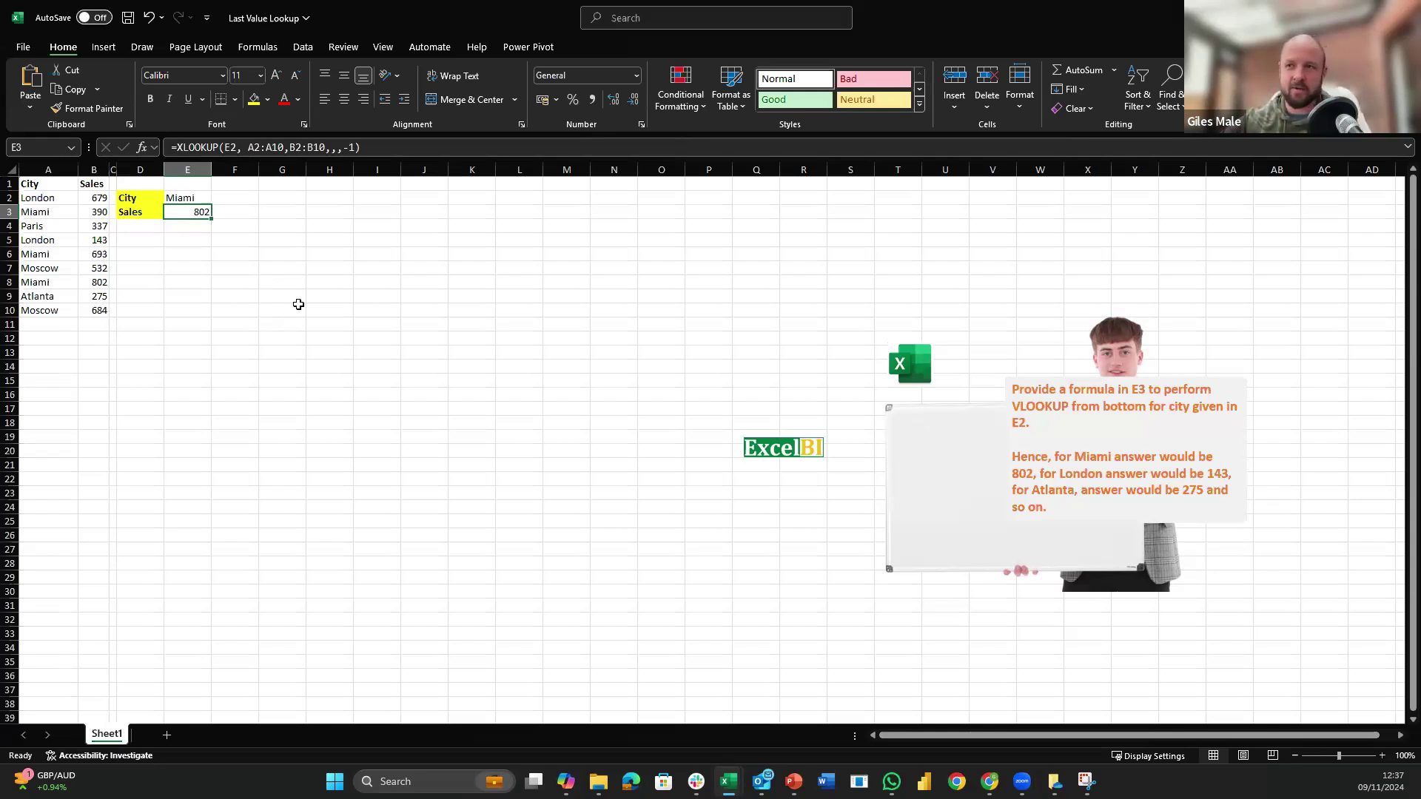
# Step: Switch to the Case Sensitive VLOOKUP_Challenge workbook and move the thought bubble, logos and picture well away from the data
pyautogui.hotkey('alt', 'Tab')
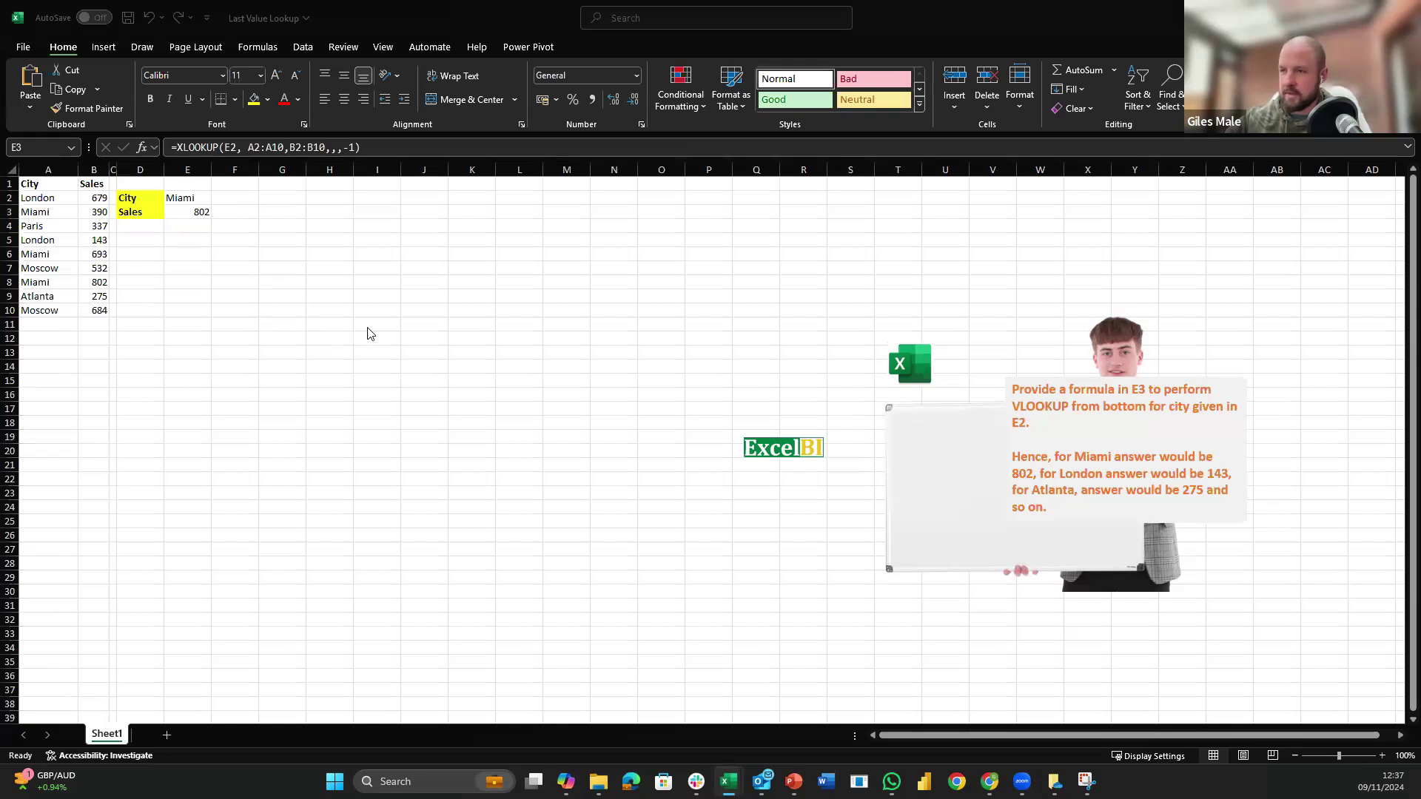
pyautogui.hotkey('alt', 'Tab')
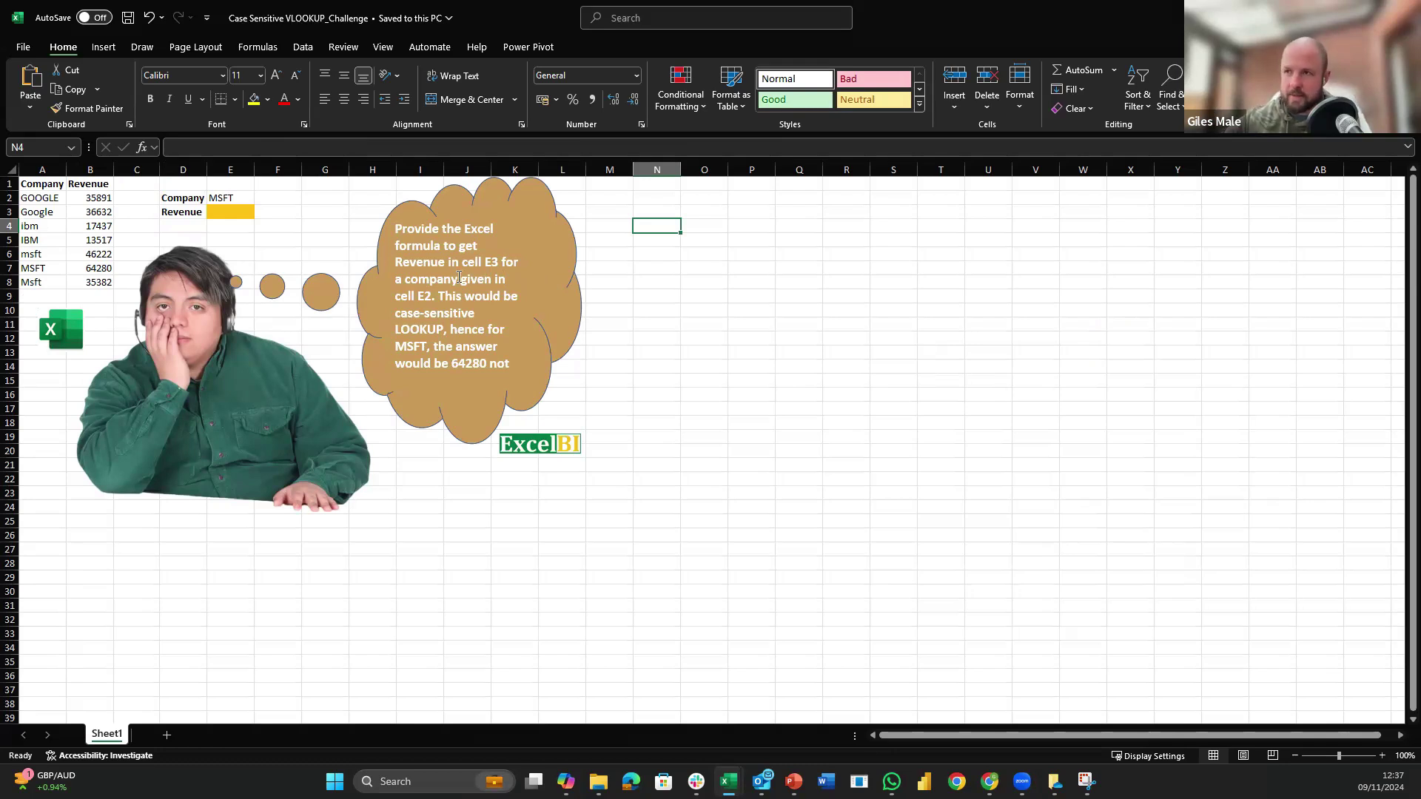
pyautogui.moveTo(566, 267); pyautogui.dragTo(1319, 347)
pyautogui.moveTo(566, 442); pyautogui.dragTo(1172, 561)
pyautogui.moveTo(291, 446); pyautogui.dragTo(1197, 575)
pyautogui.moveTo(62, 329); pyautogui.dragTo(1210, 482)
pyautogui.click(251, 240)
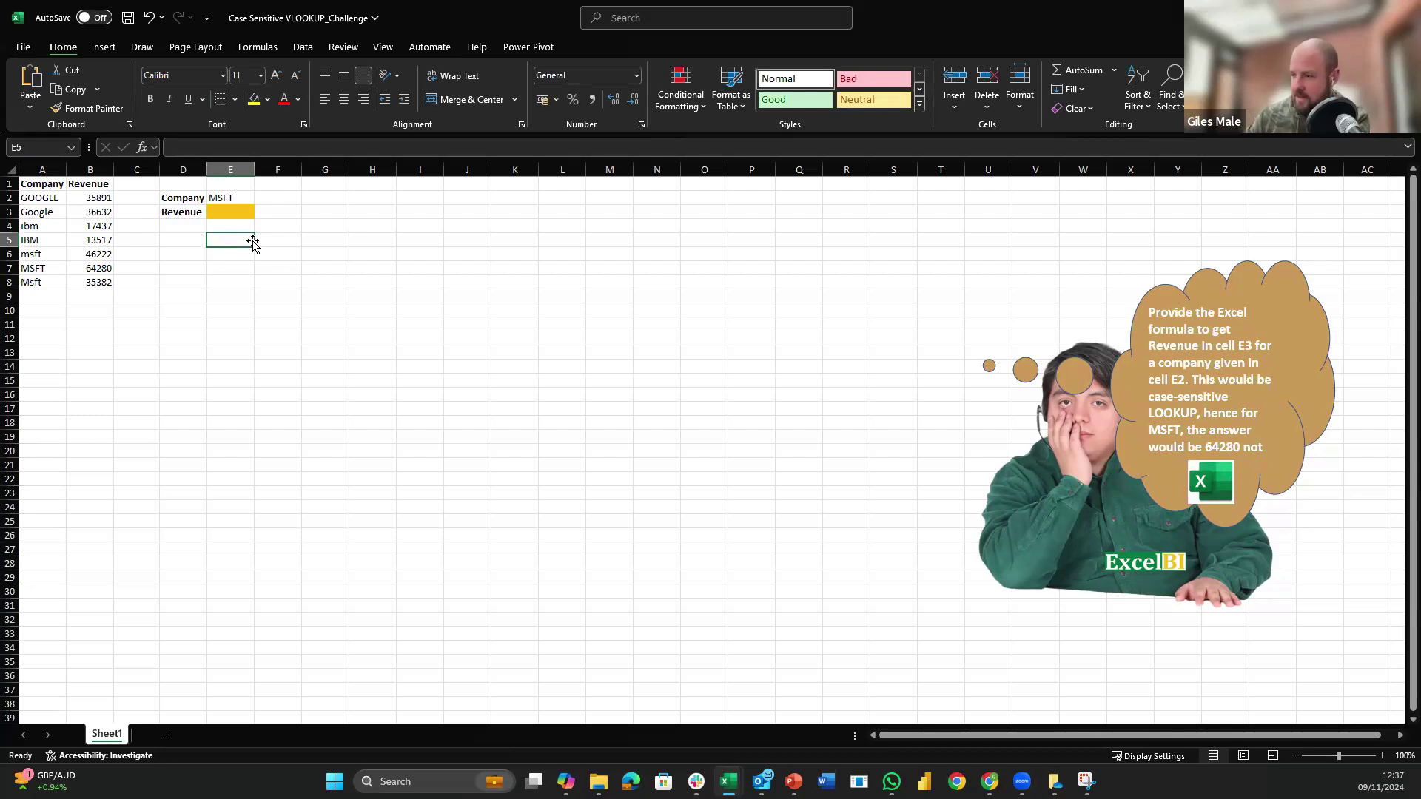
# Step: Examine the company and revenue table for company names that differ only in letter case
pyautogui.press('Up')
pyautogui.press('Up')
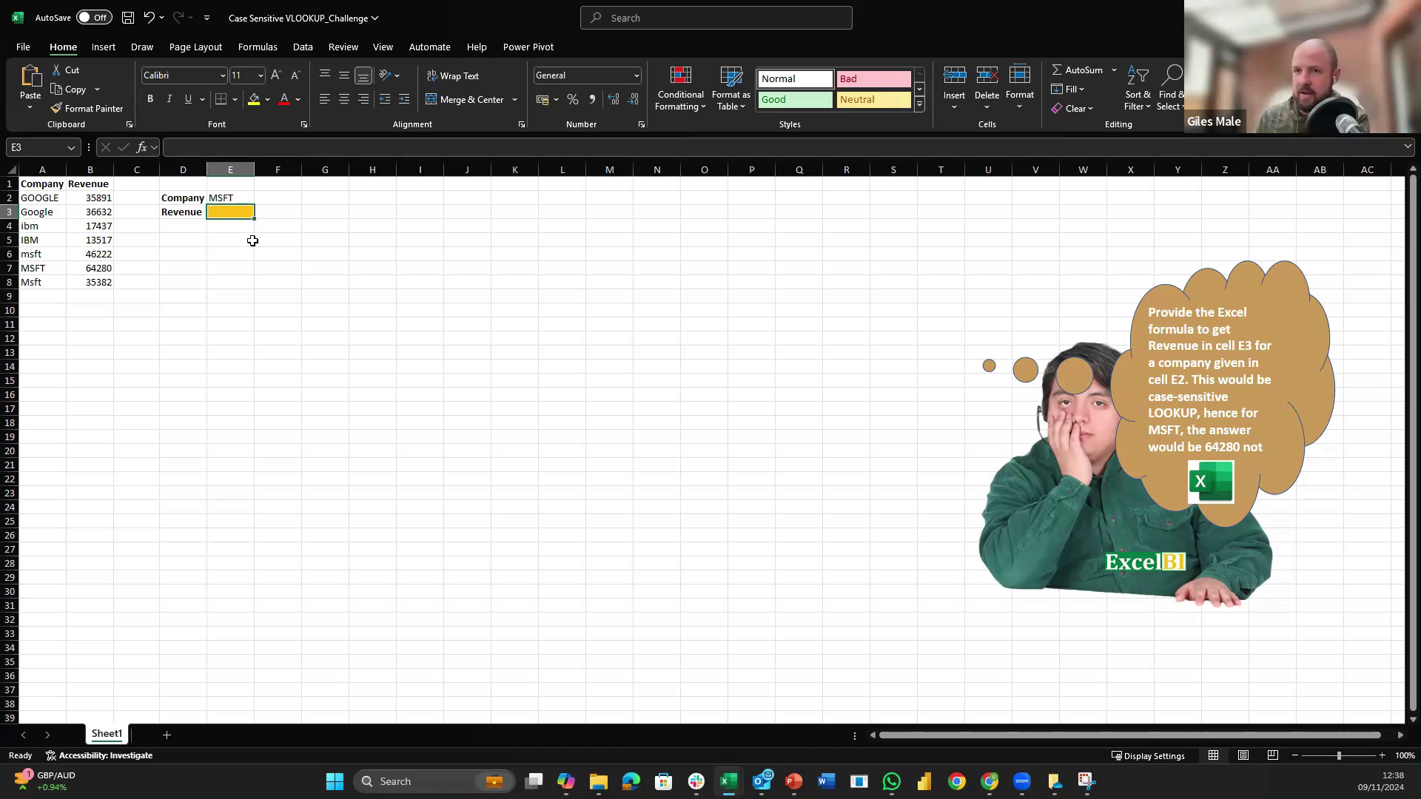
pyautogui.press('Left')
pyautogui.press('Left')
pyautogui.press('Left')
pyautogui.press('Left')
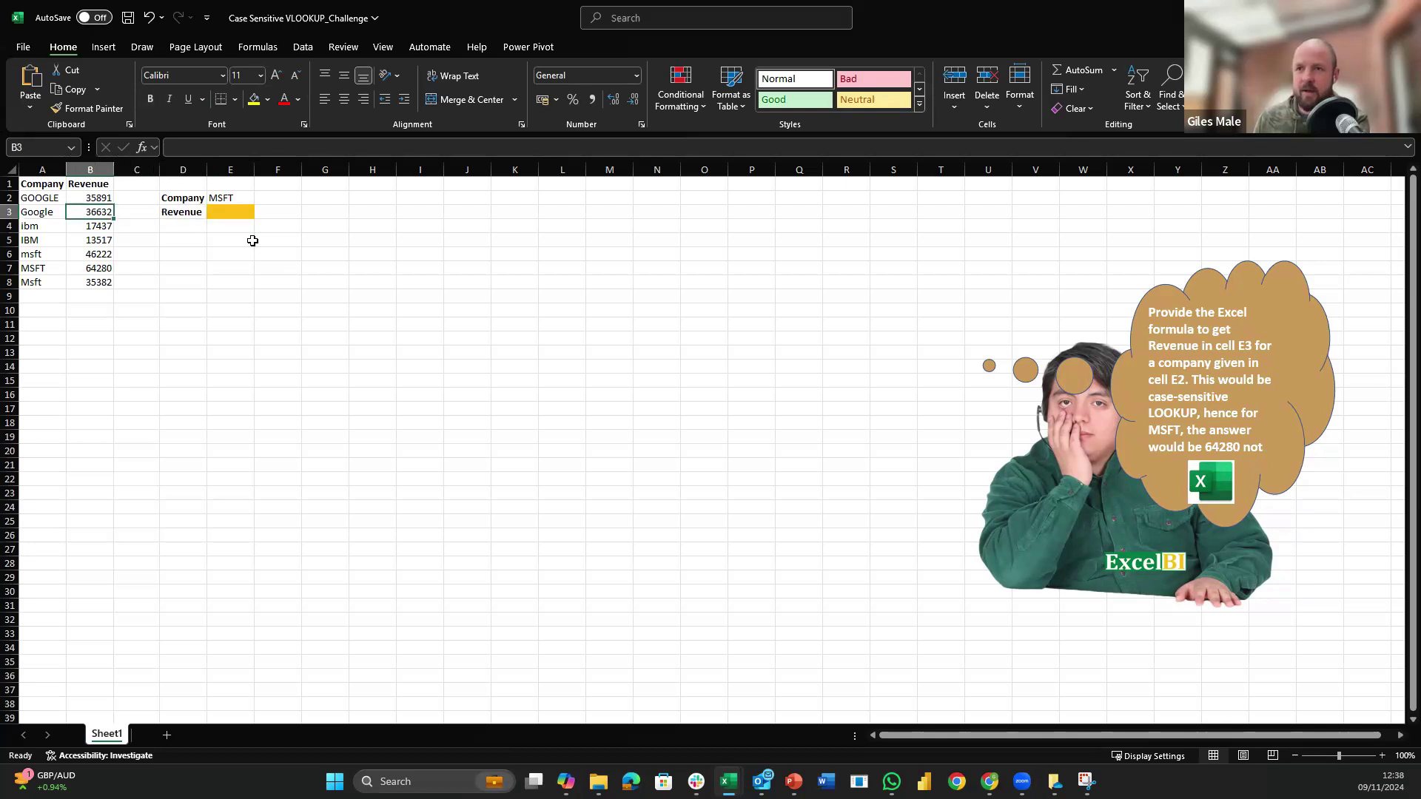
pyautogui.press('Up')
pyautogui.press('Down')
pyautogui.press('Down')
pyautogui.press('Down')
pyautogui.press('Down')
pyautogui.press('Down')
pyautogui.press('Down')
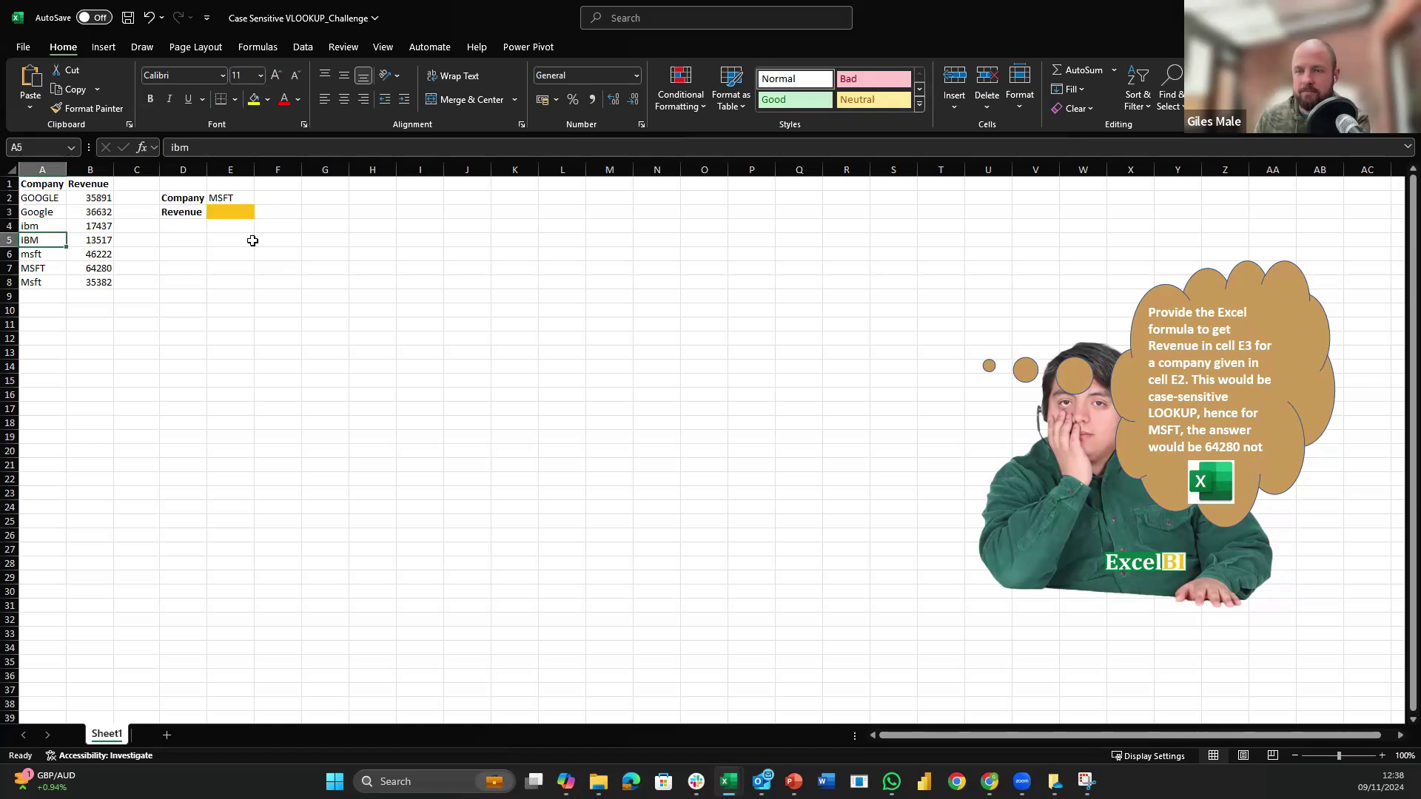
pyautogui.press('Right')
pyautogui.press('Right')
pyautogui.press('Right')
pyautogui.press('Right')
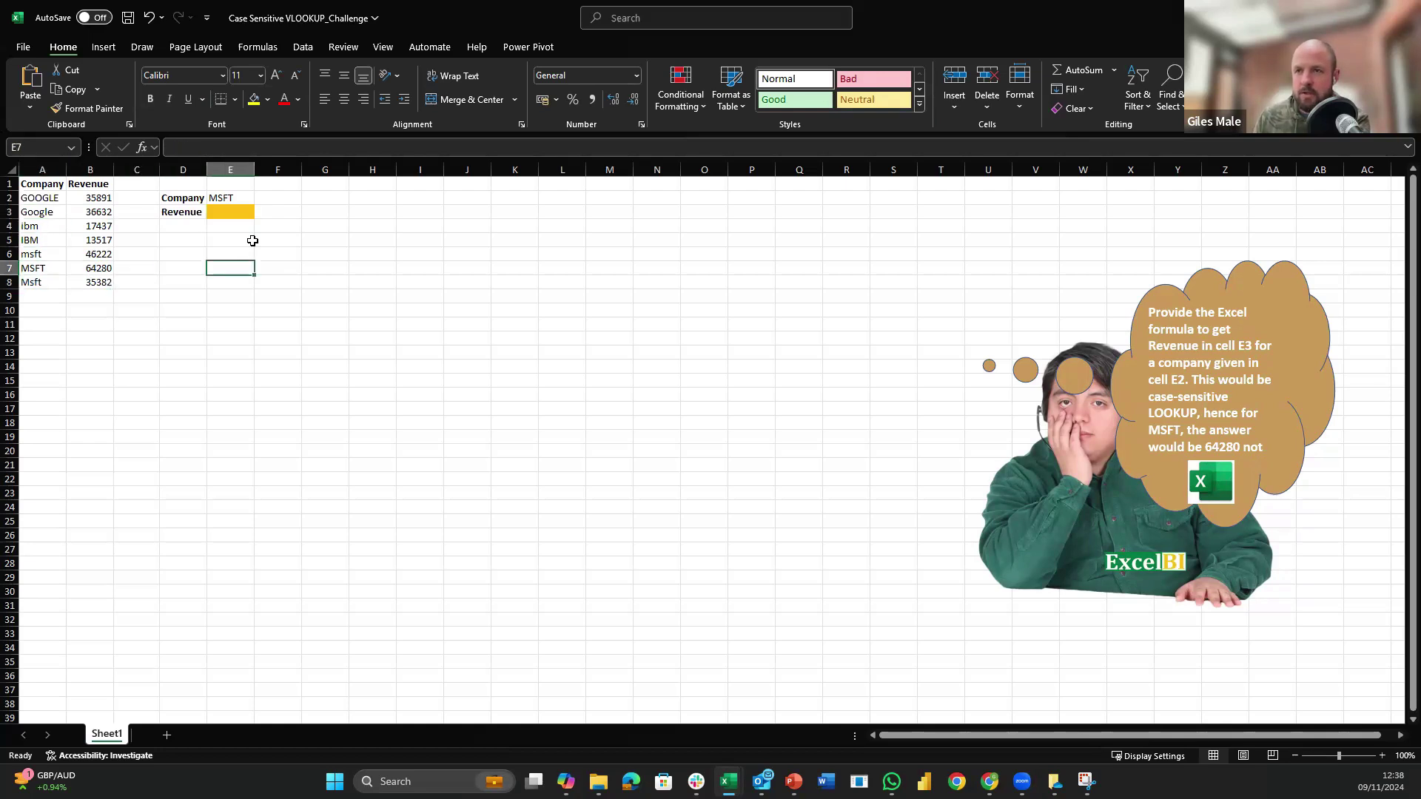
# Step: Start an XLOOKUP in E3 with E2 as the lookup value and company range A2:A8 as the lookup array
pyautogui.press('Up')
pyautogui.press('Up')
pyautogui.press('Up')
pyautogui.press('Up')
pyautogui.press('Up')
pyautogui.write('=xlook')
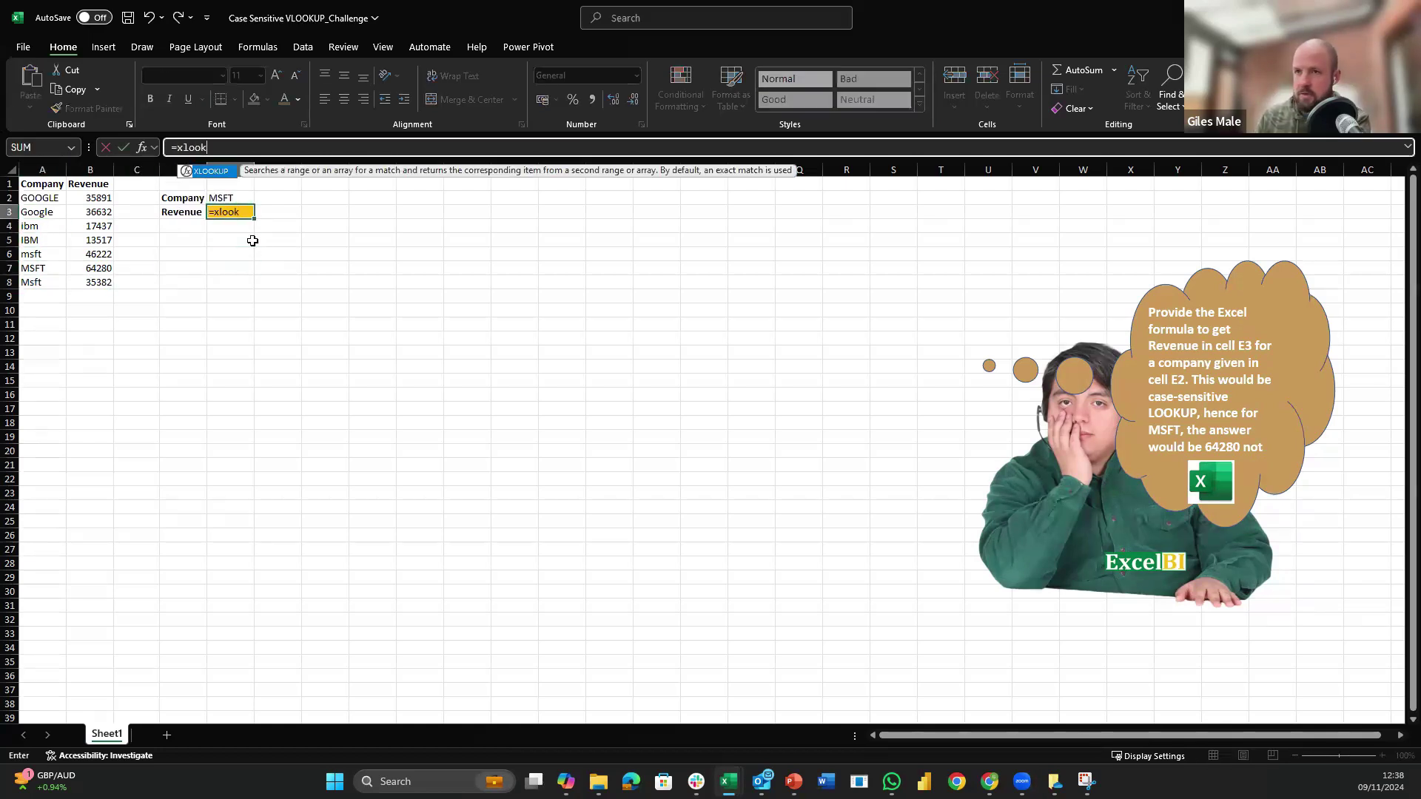
pyautogui.press('Tab')
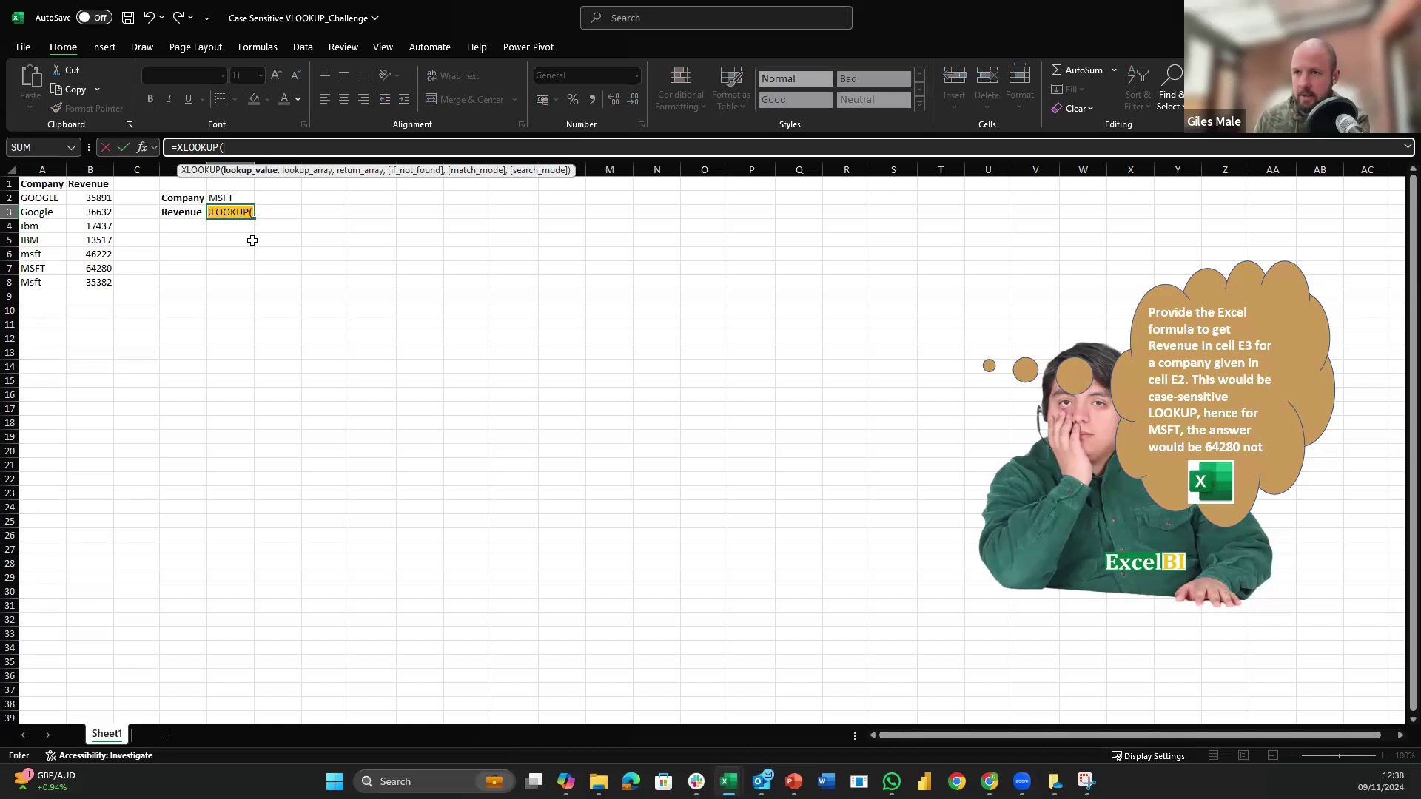
pyautogui.press('Up')
pyautogui.write(',')
pyautogui.press('Up')
pyautogui.press('Left')
pyautogui.press('Left')
pyautogui.press('Left')
pyautogui.press('Left')
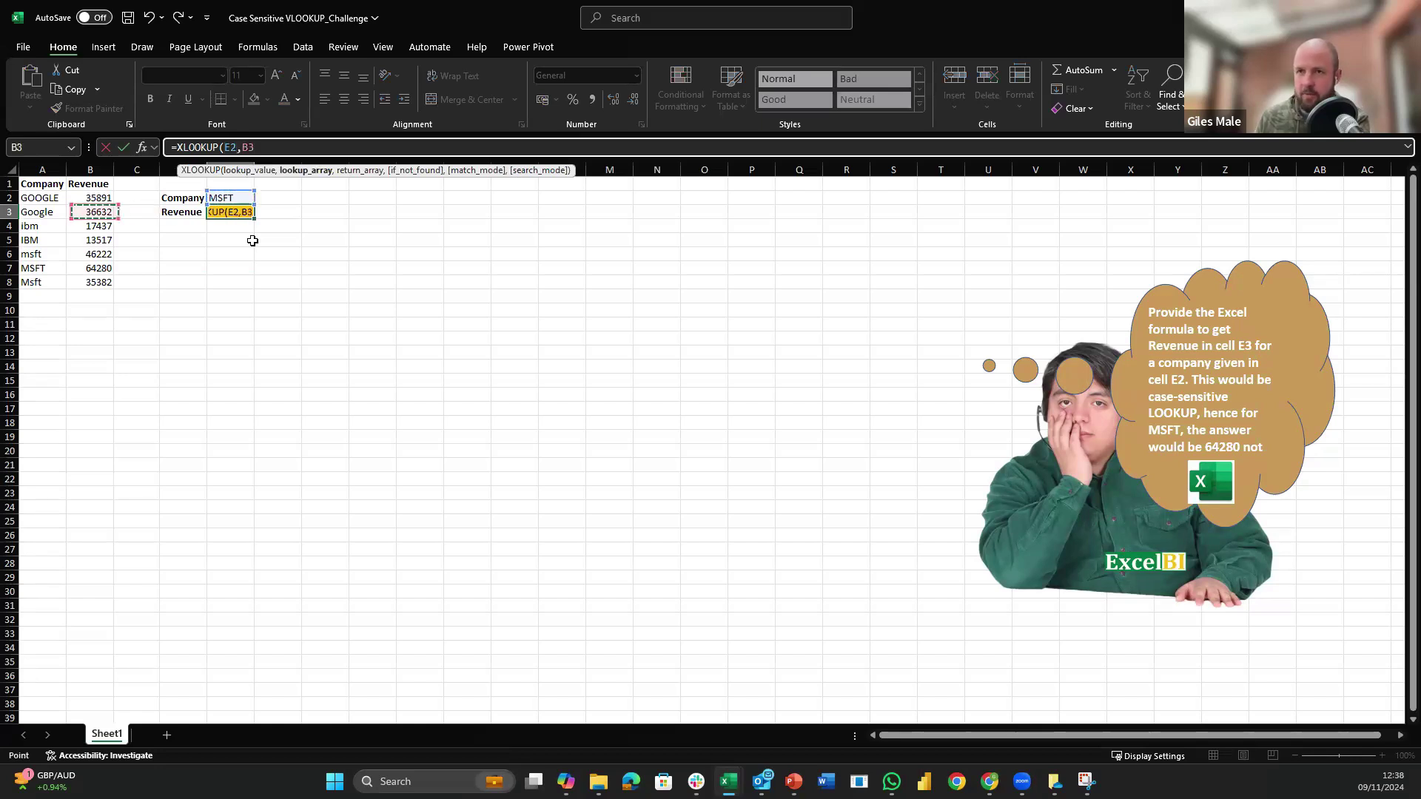
pyautogui.hotkey('ctrl', 'shift', 'Down')
# Step: Finish the XLOOKUP in E3 with revenue range B2:B8 as the return array, keeping E3 selected
pyautogui.write(',')
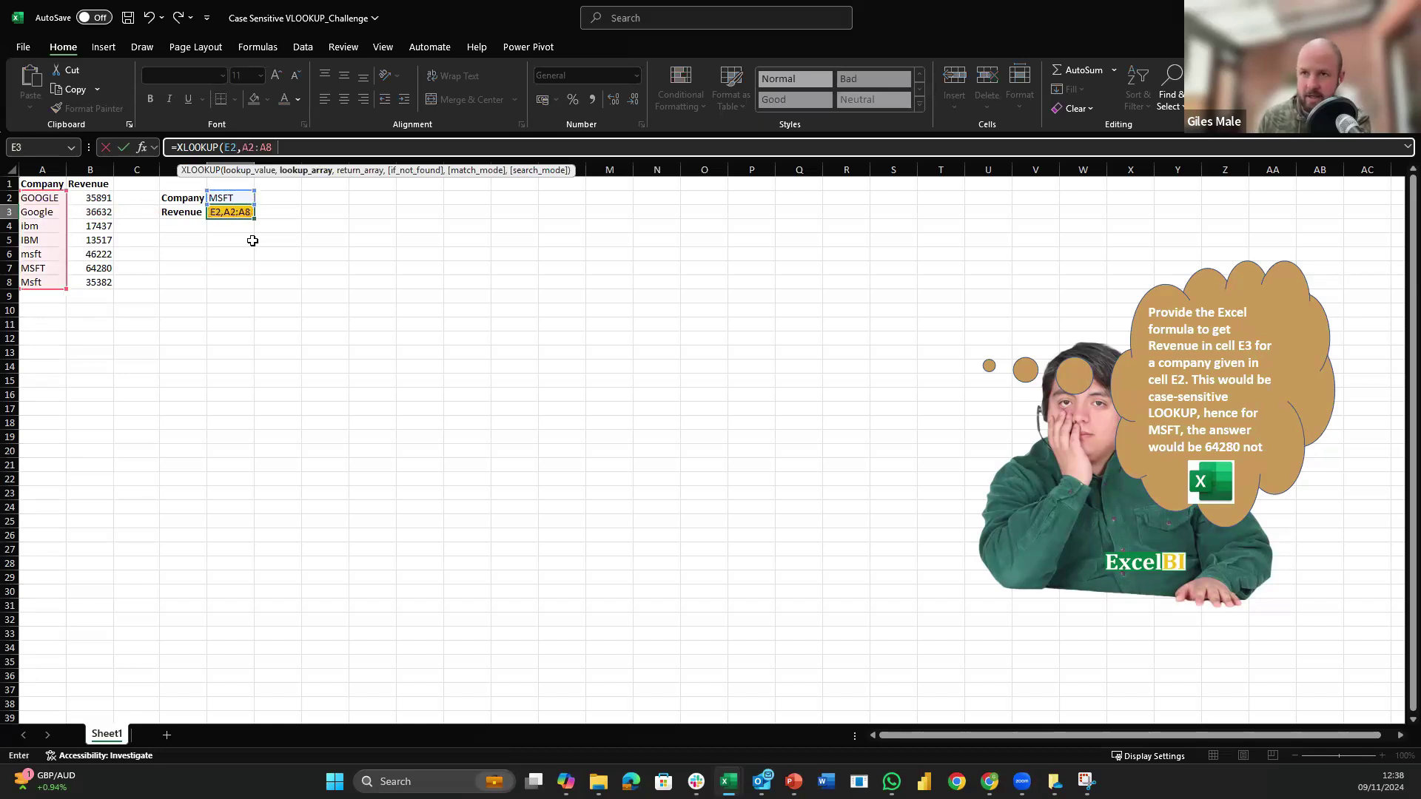
pyautogui.press('Left')
pyautogui.press('Left')
pyautogui.press('Left')
pyautogui.press('Up')
pyautogui.hotkey('ctrl', 'shift', 'Down')
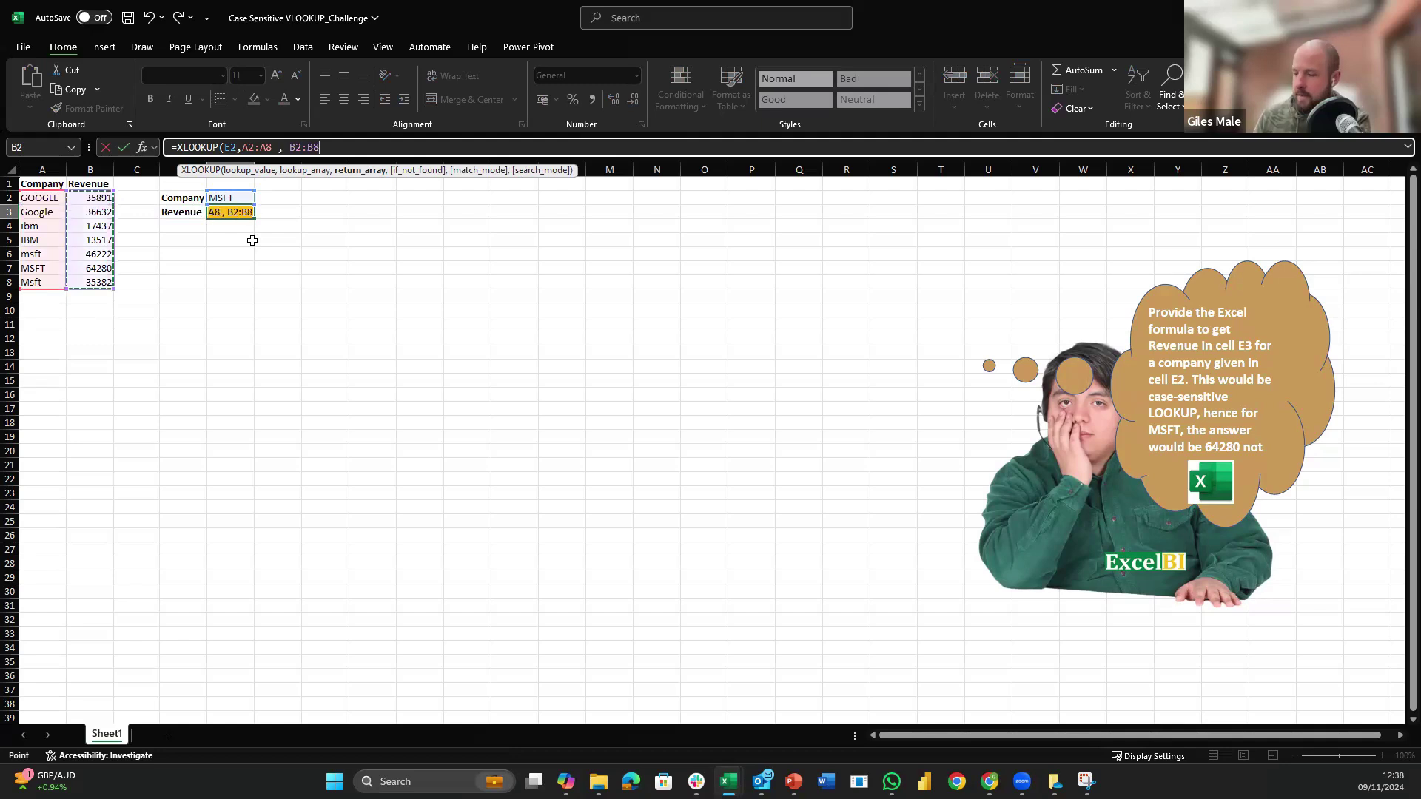
pyautogui.write(')')
pyautogui.hotkey('ctrl', 'Return')
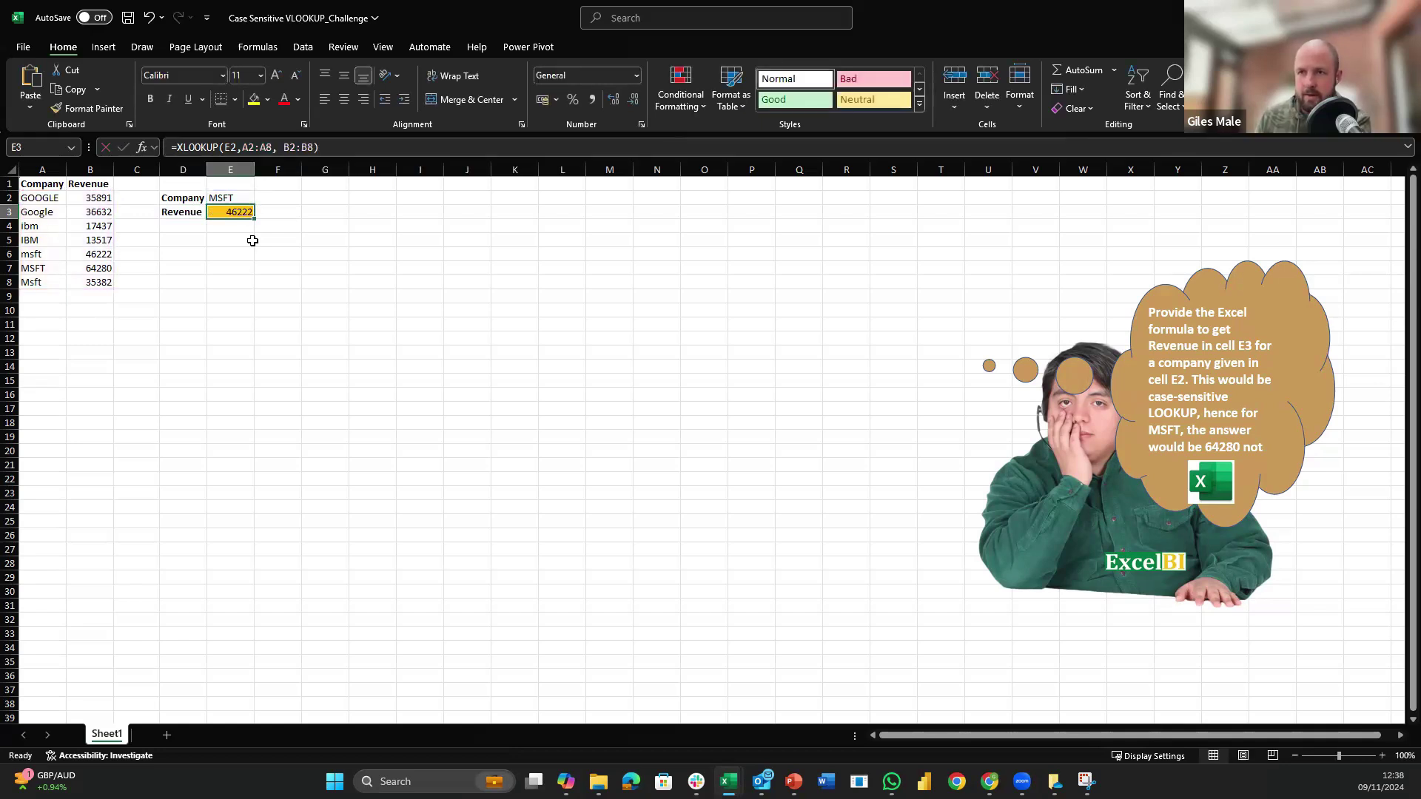
# Step: Test the lookup's case sensitivity by setting the company in E2 to msft and then to Msft
pyautogui.press('Up')
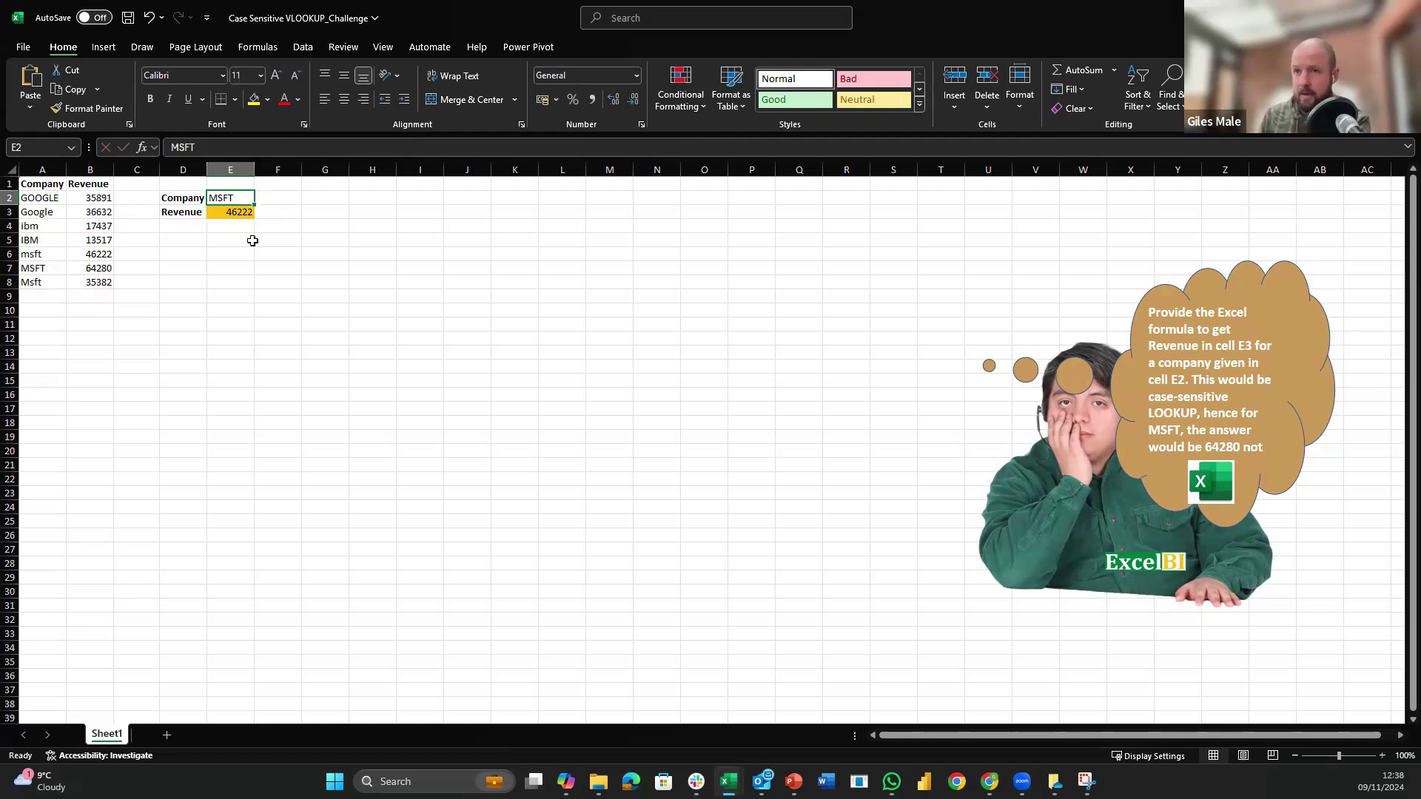
pyautogui.write('msft')
pyautogui.press('Return')
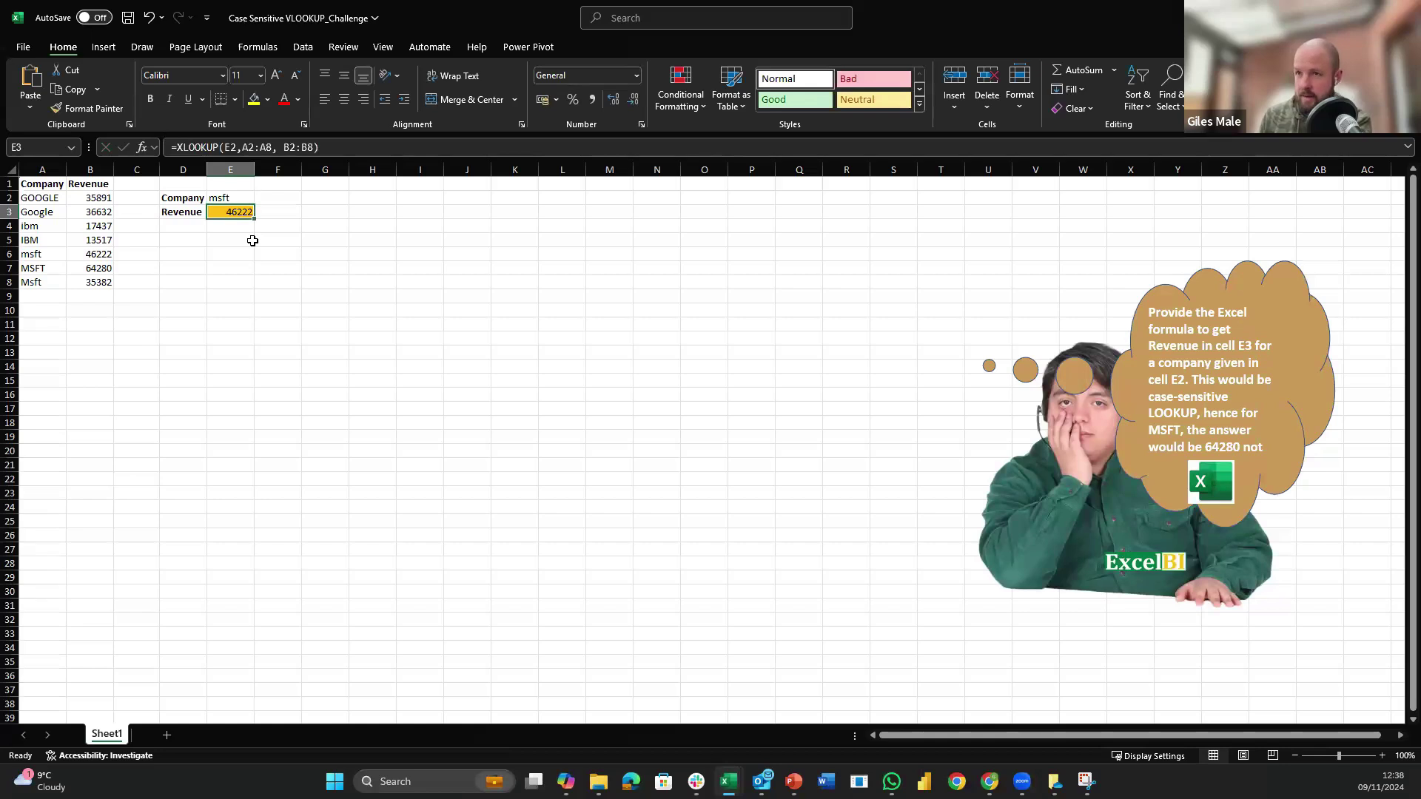
pyautogui.press('Up')
pyautogui.write('Msf')
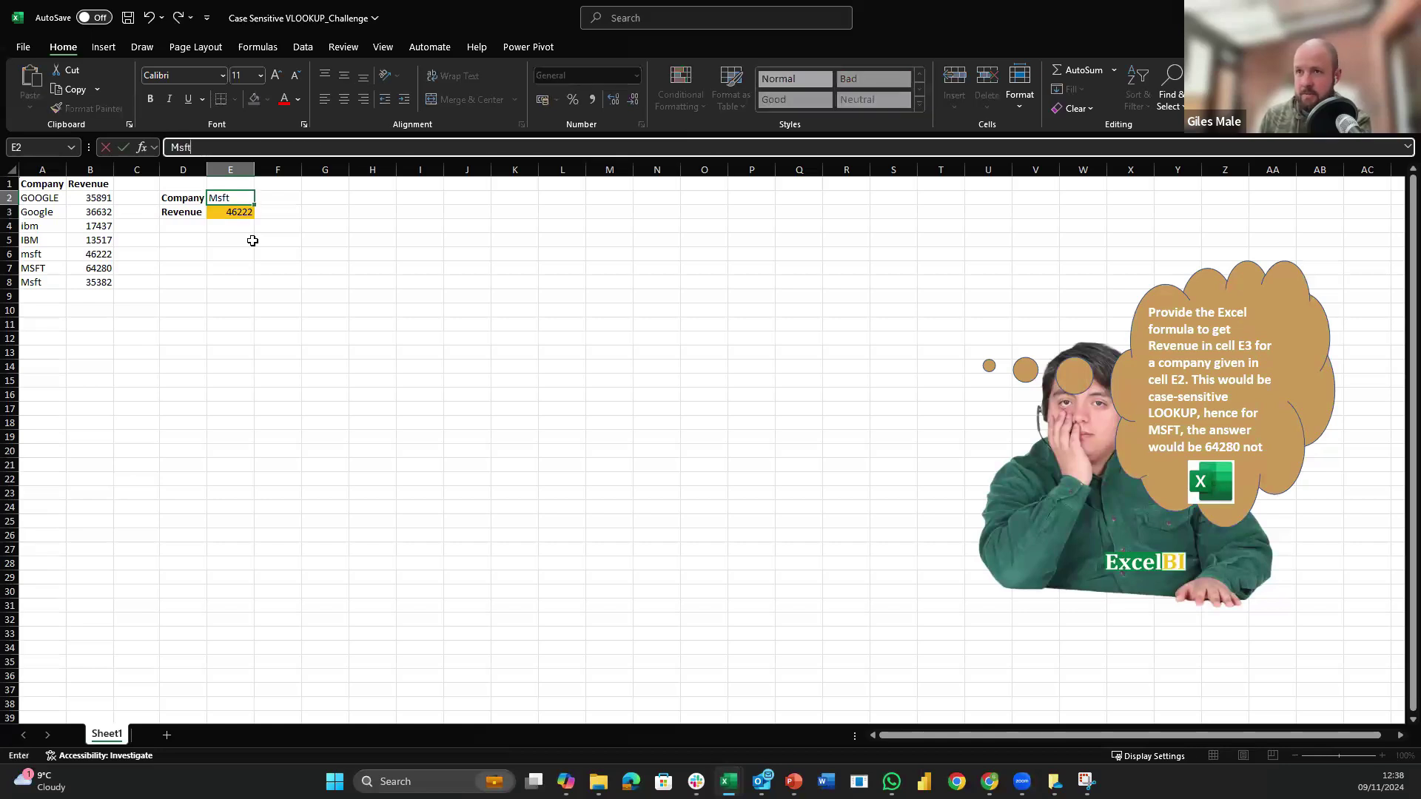
pyautogui.write('t')
pyautogui.hotkey('ctrl', 'Return')
pyautogui.press('Down')
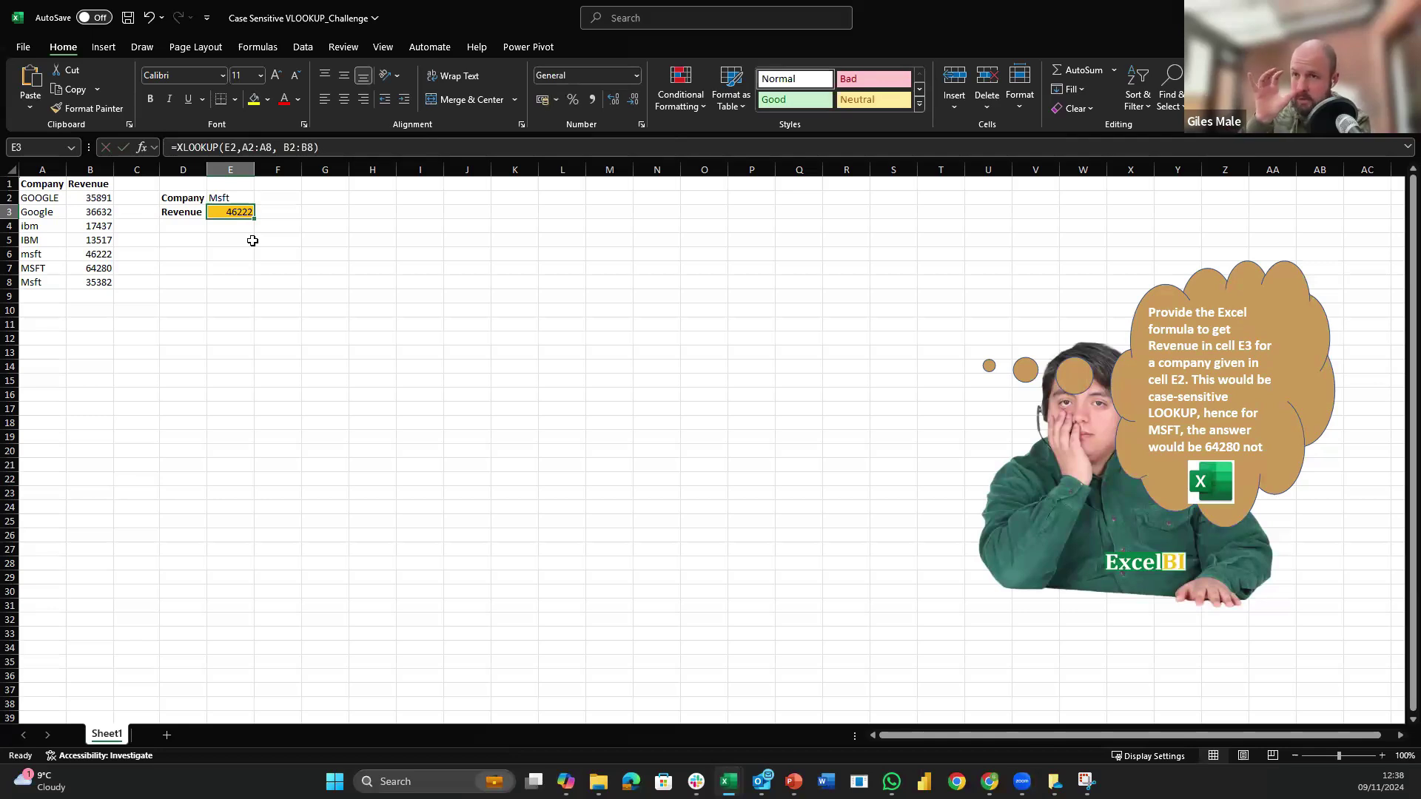
# Step: Clear the XLOOKUP formula from E3, leaving E3 selected
pyautogui.press('Delete')
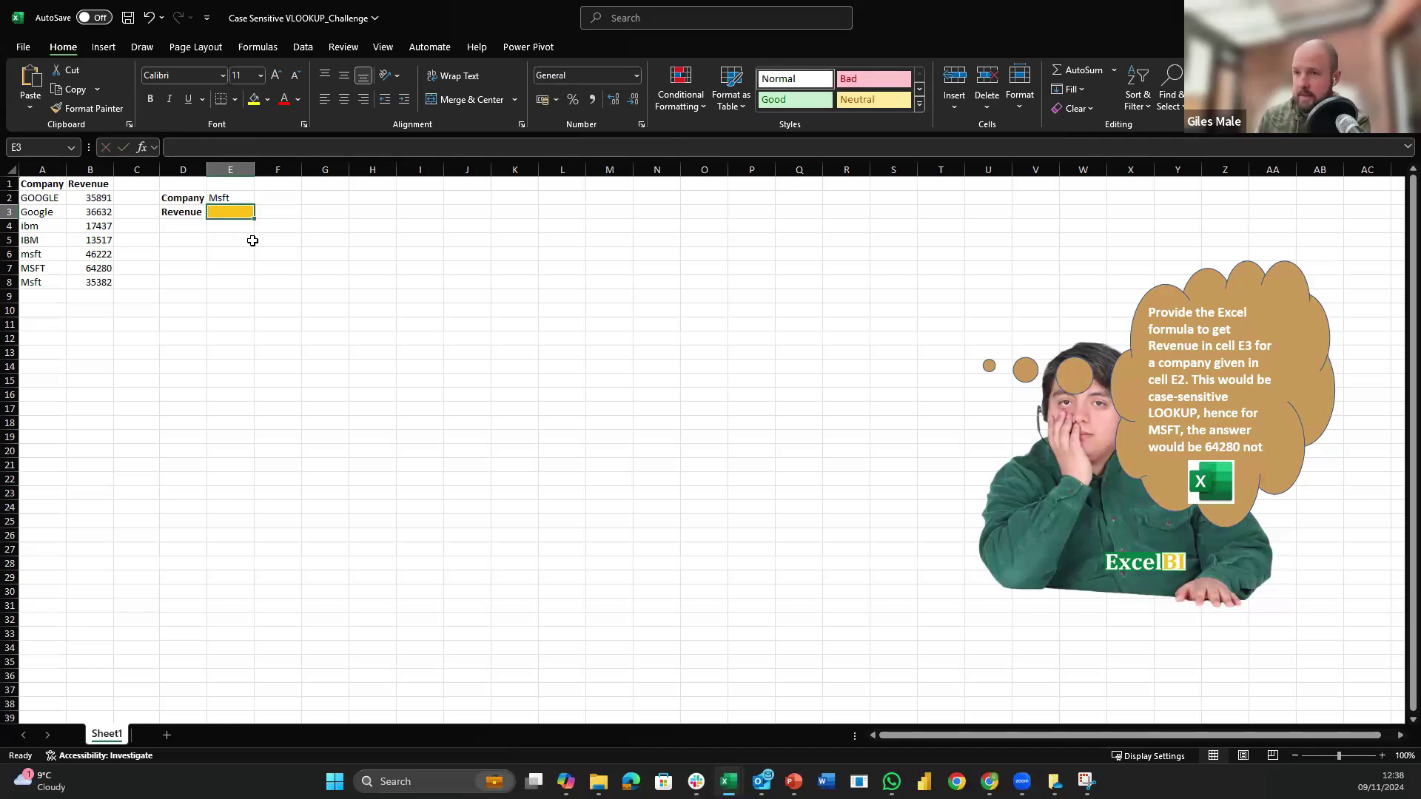
pyautogui.press('Down')
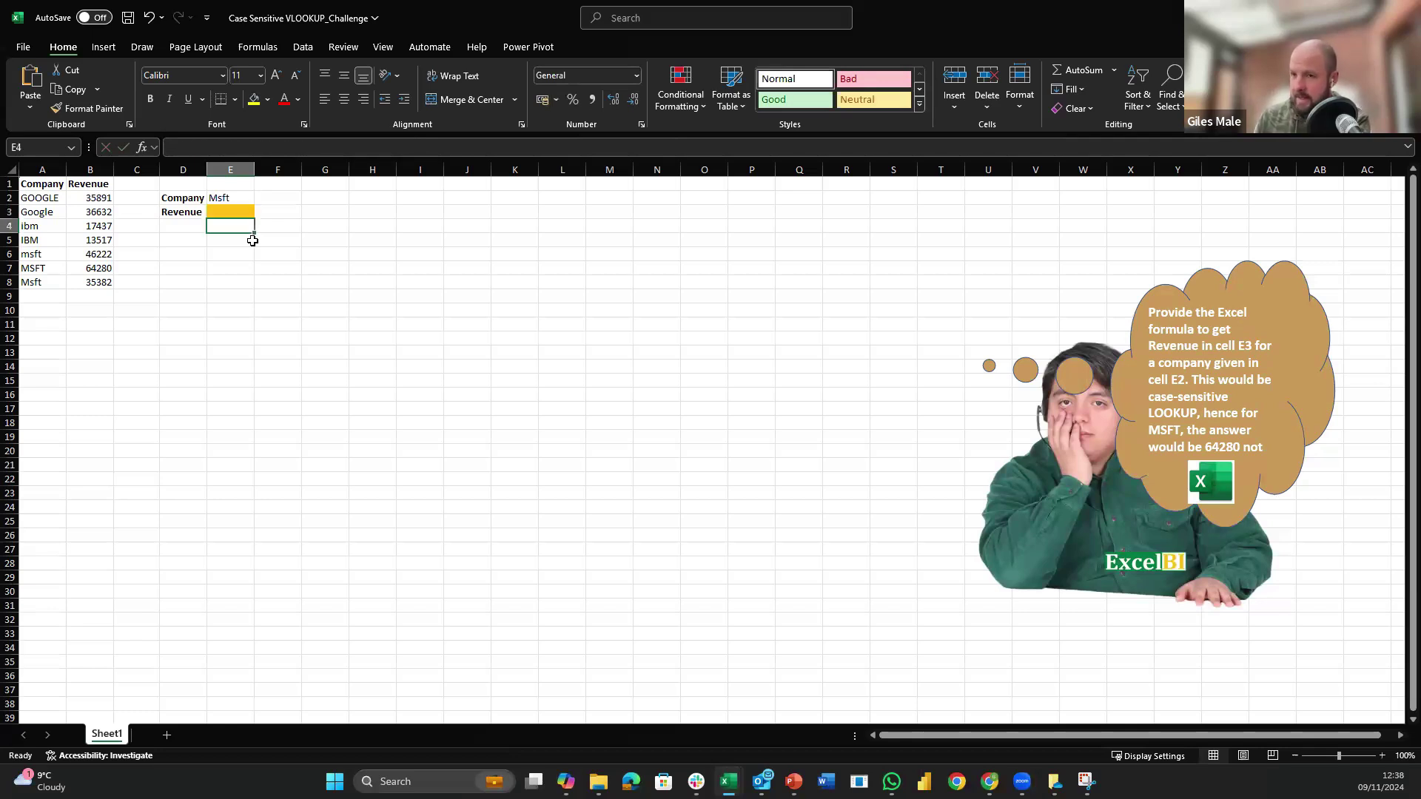
pyautogui.press('Up')
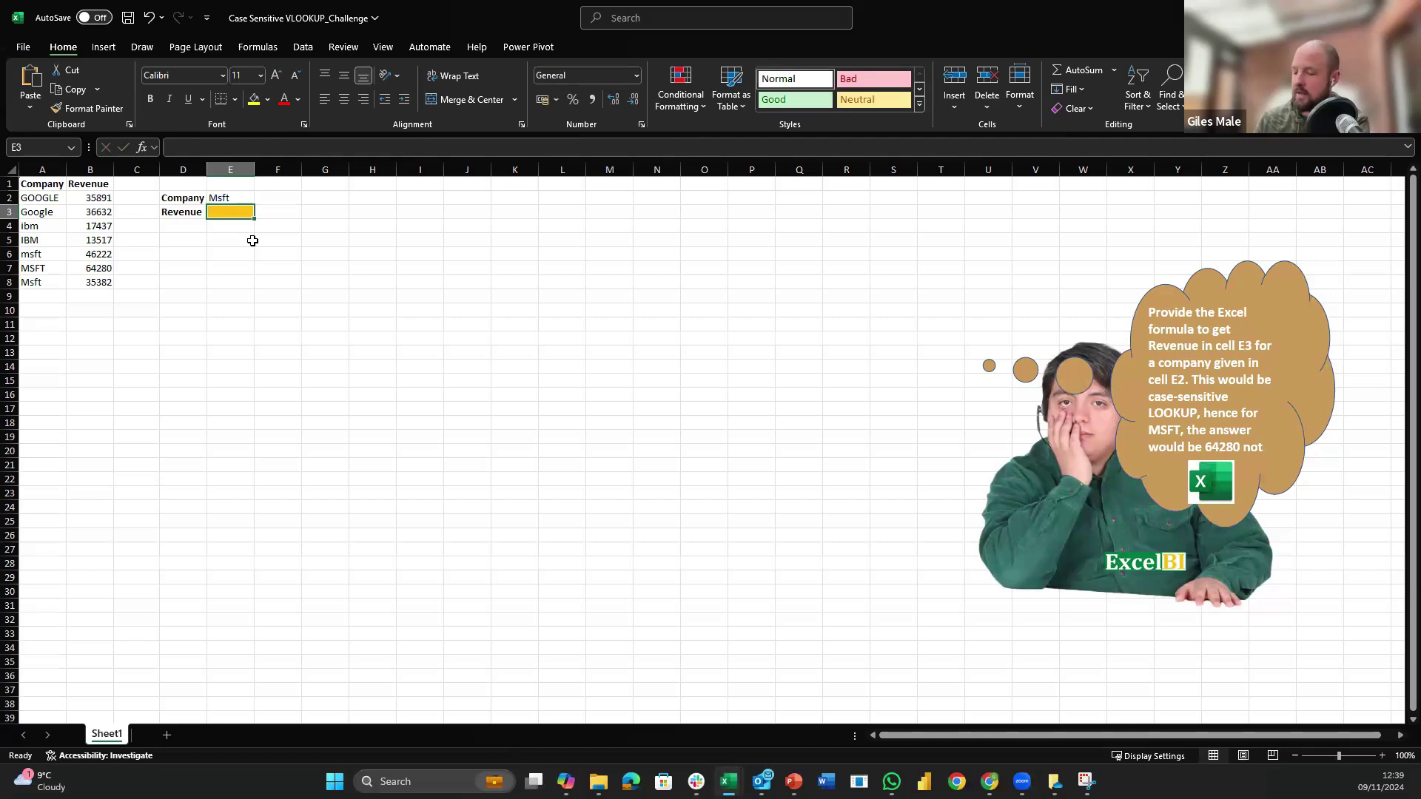
# Step: Start a FILTER formula in E3 with the revenue range B2:B8 as the array
pyautogui.write('=')
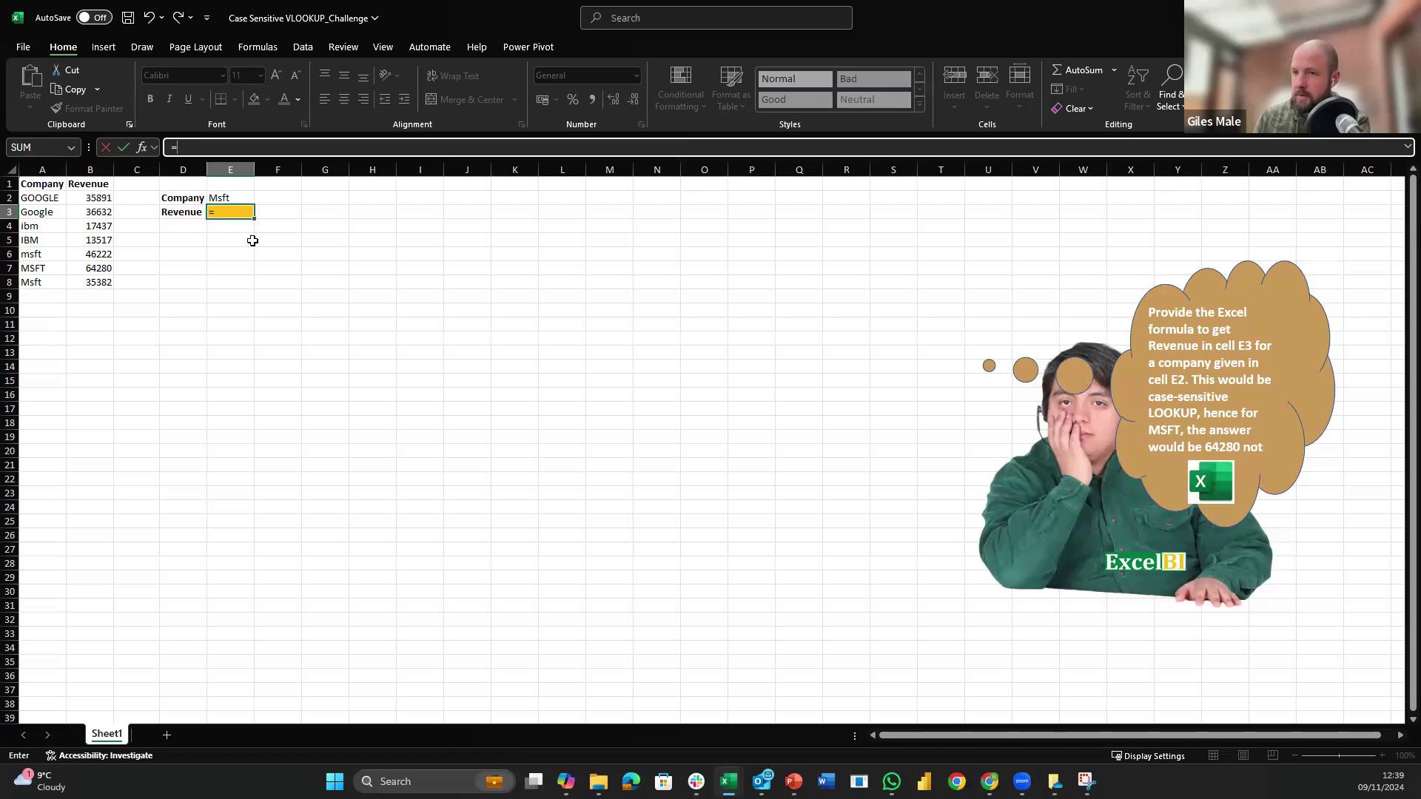
pyautogui.write('filter(')
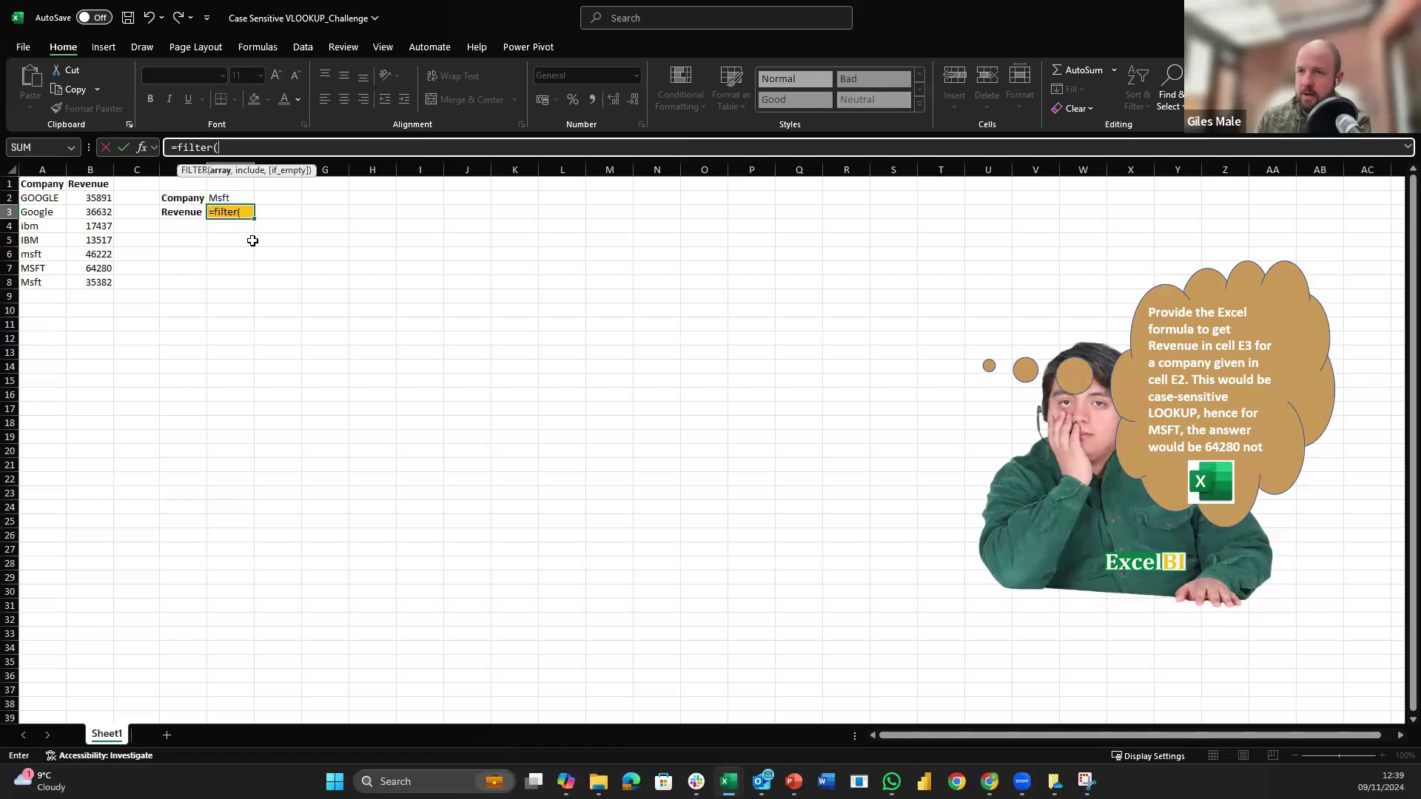
pyautogui.press('Left')
pyautogui.press('Left')
pyautogui.press('Left')
pyautogui.press('Up')
pyautogui.hotkey('ctrl', 'shift', 'Down')
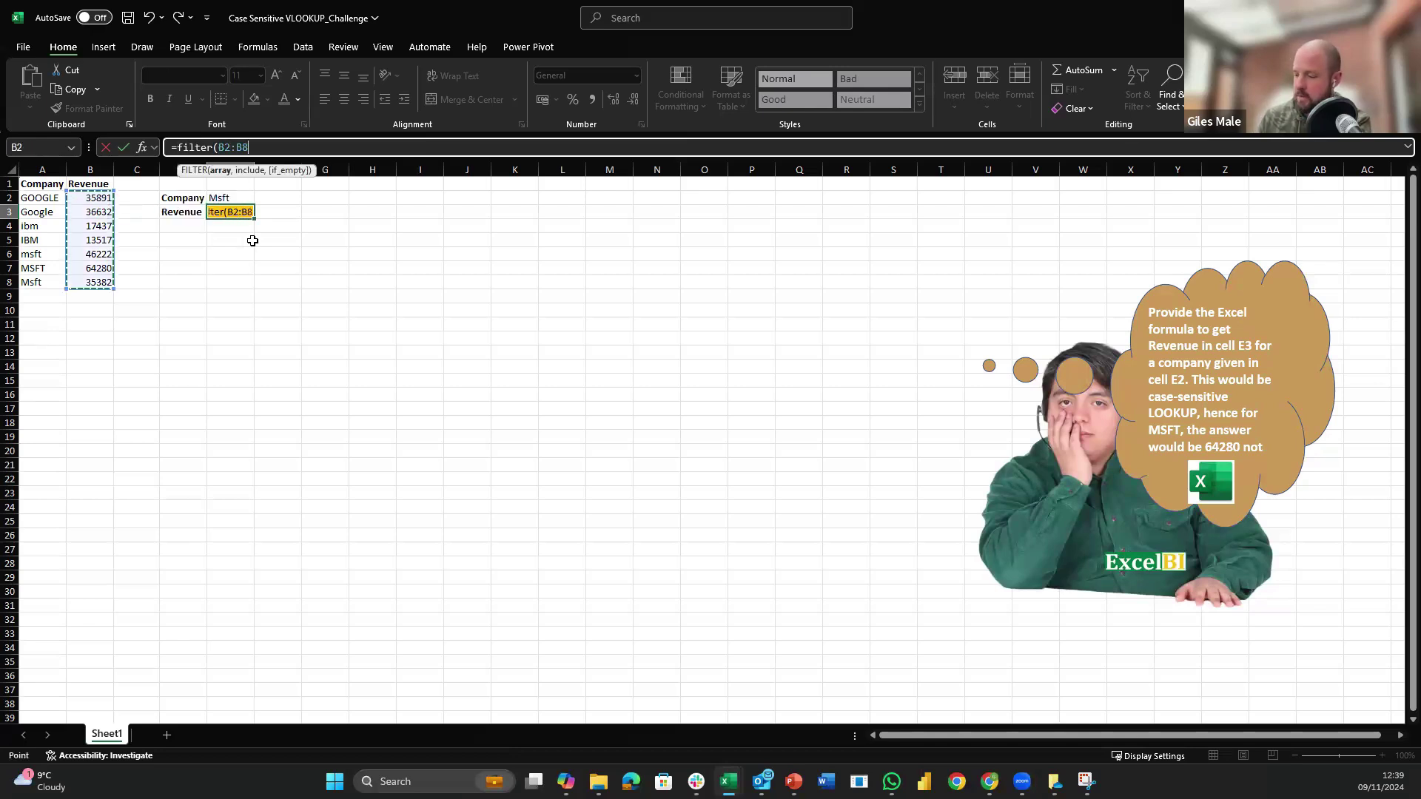
pyautogui.write(',')
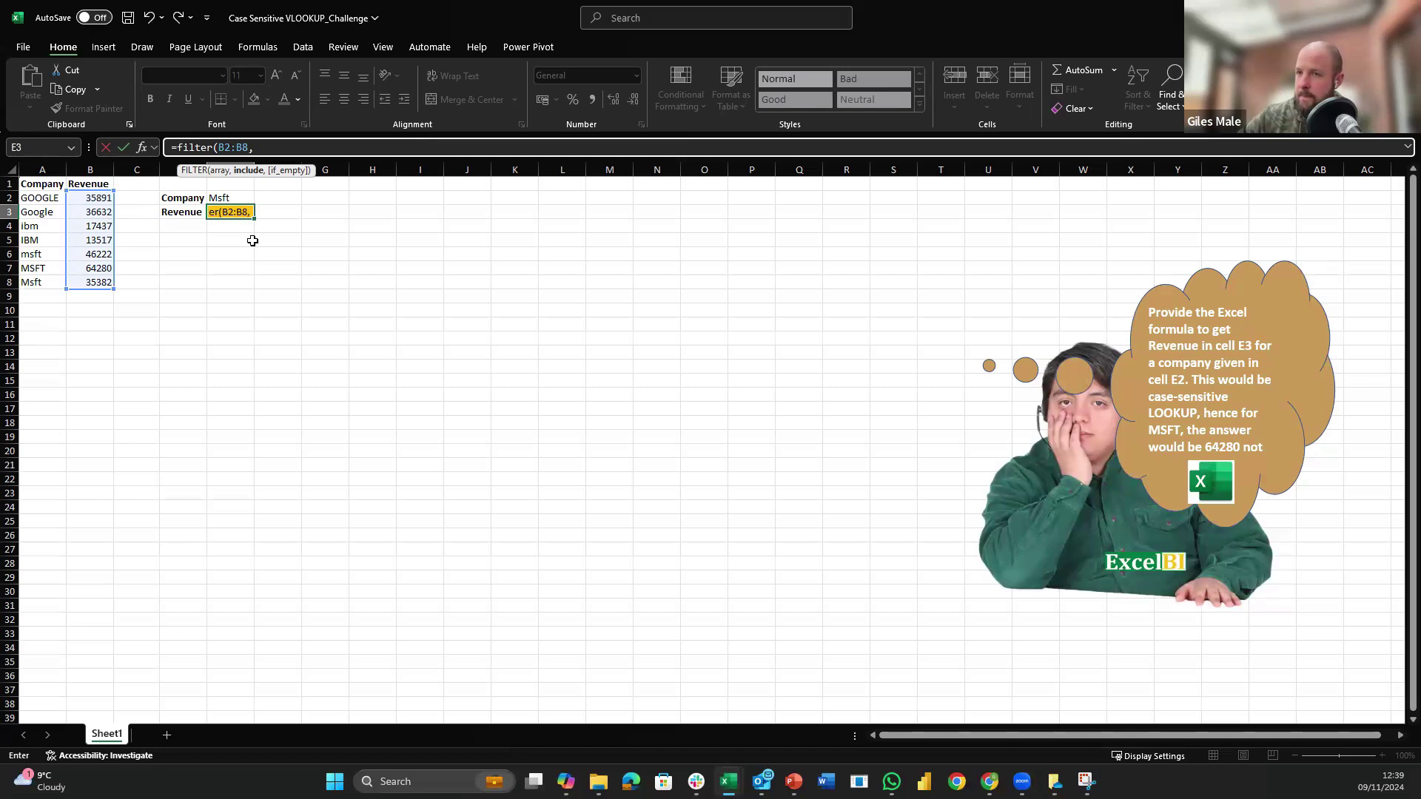
pyautogui.write('TRUE')
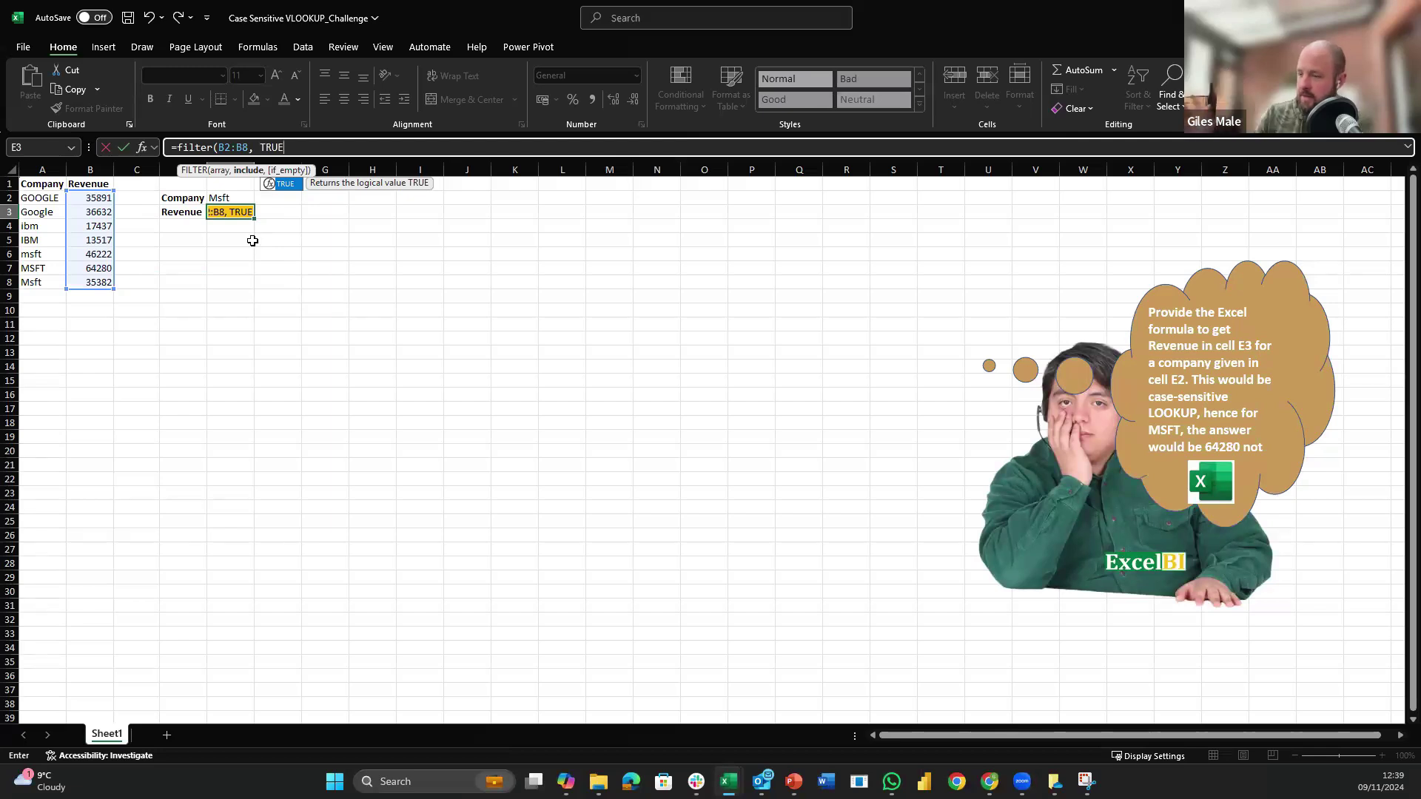
pyautogui.press('BackSpace')
pyautogui.press('BackSpace')
pyautogui.press('BackSpace')
pyautogui.press('BackSpace')
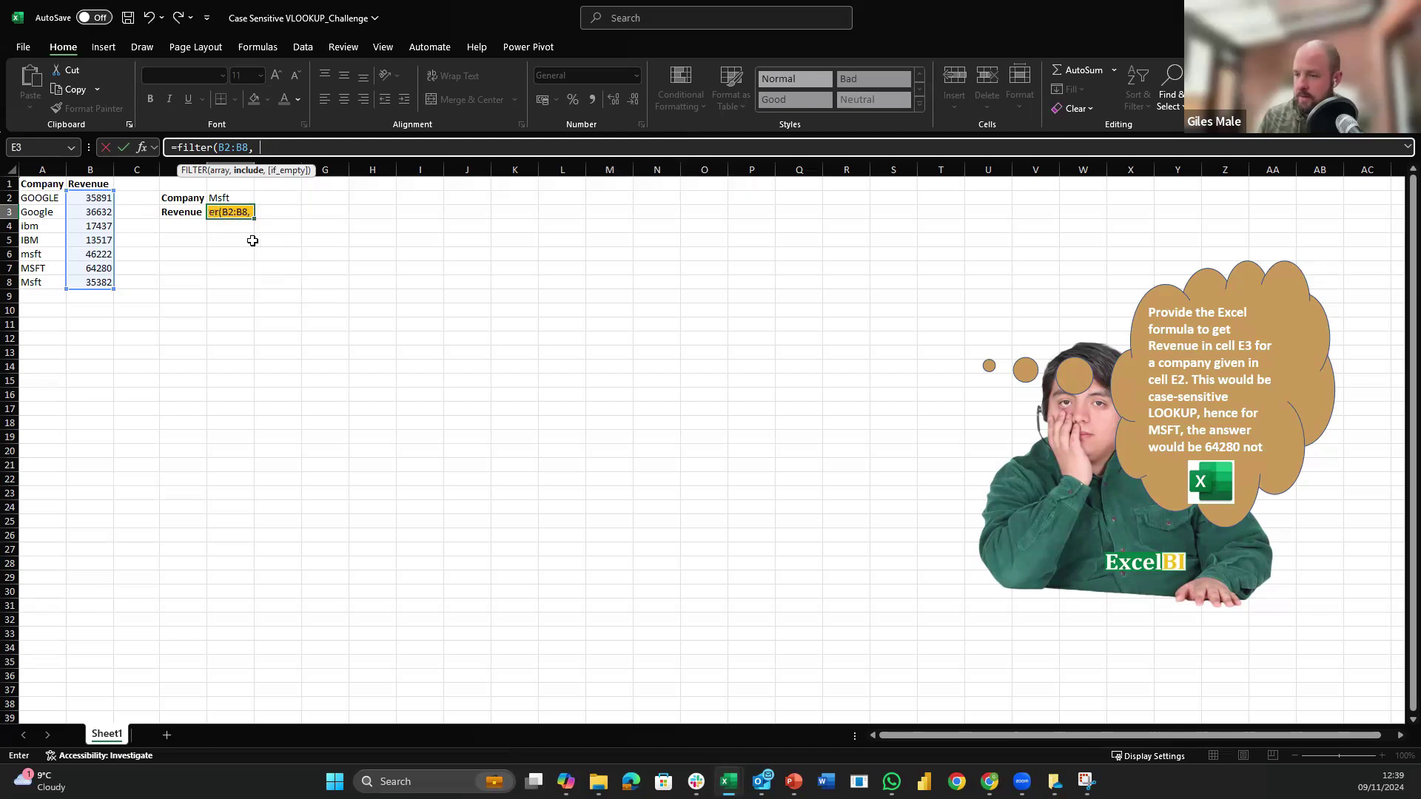
# Step: Complete the FILTER in E3 with the include condition EXACT(E2,A2:A8) = true, keeping E3 selected
pyautogui.write('EXACT(')
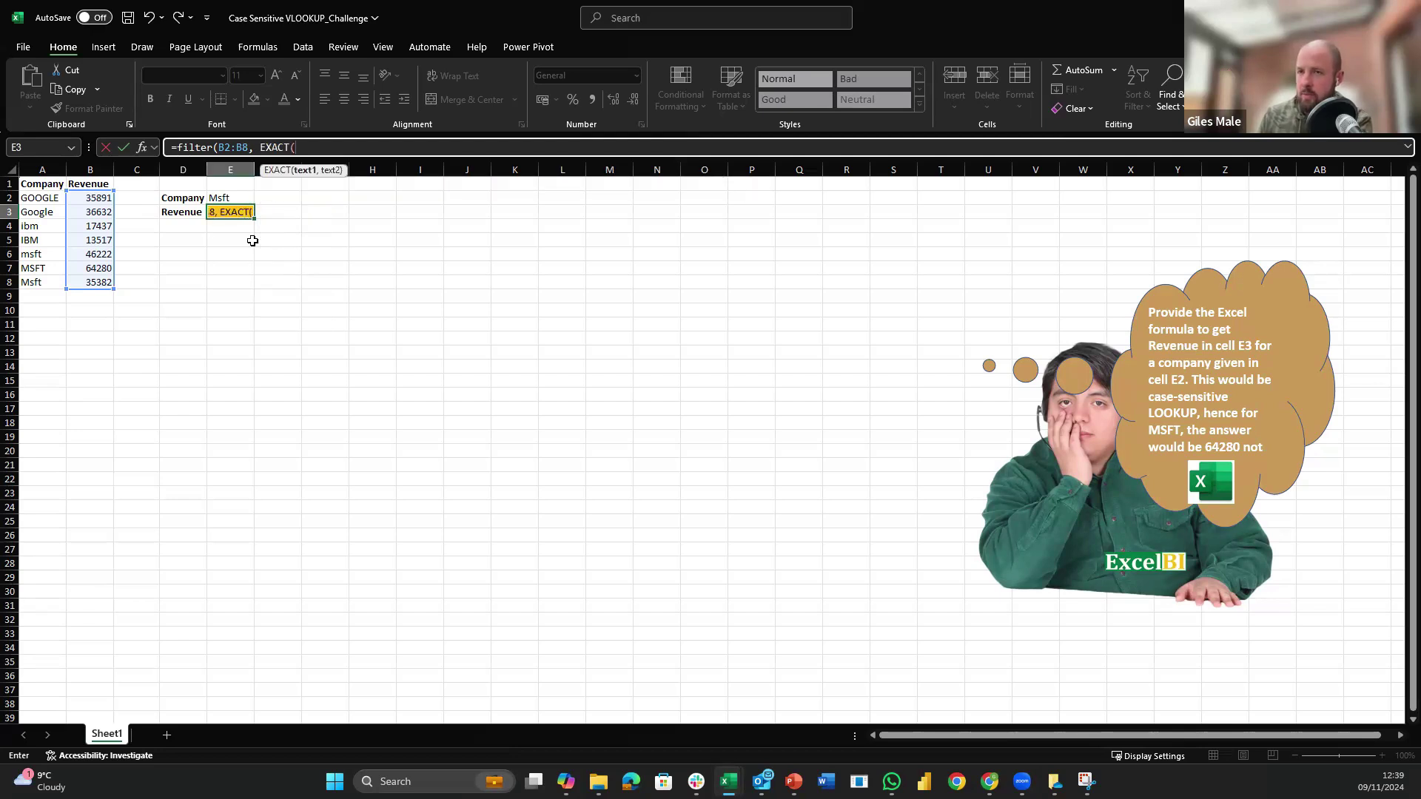
pyautogui.write('E2,')
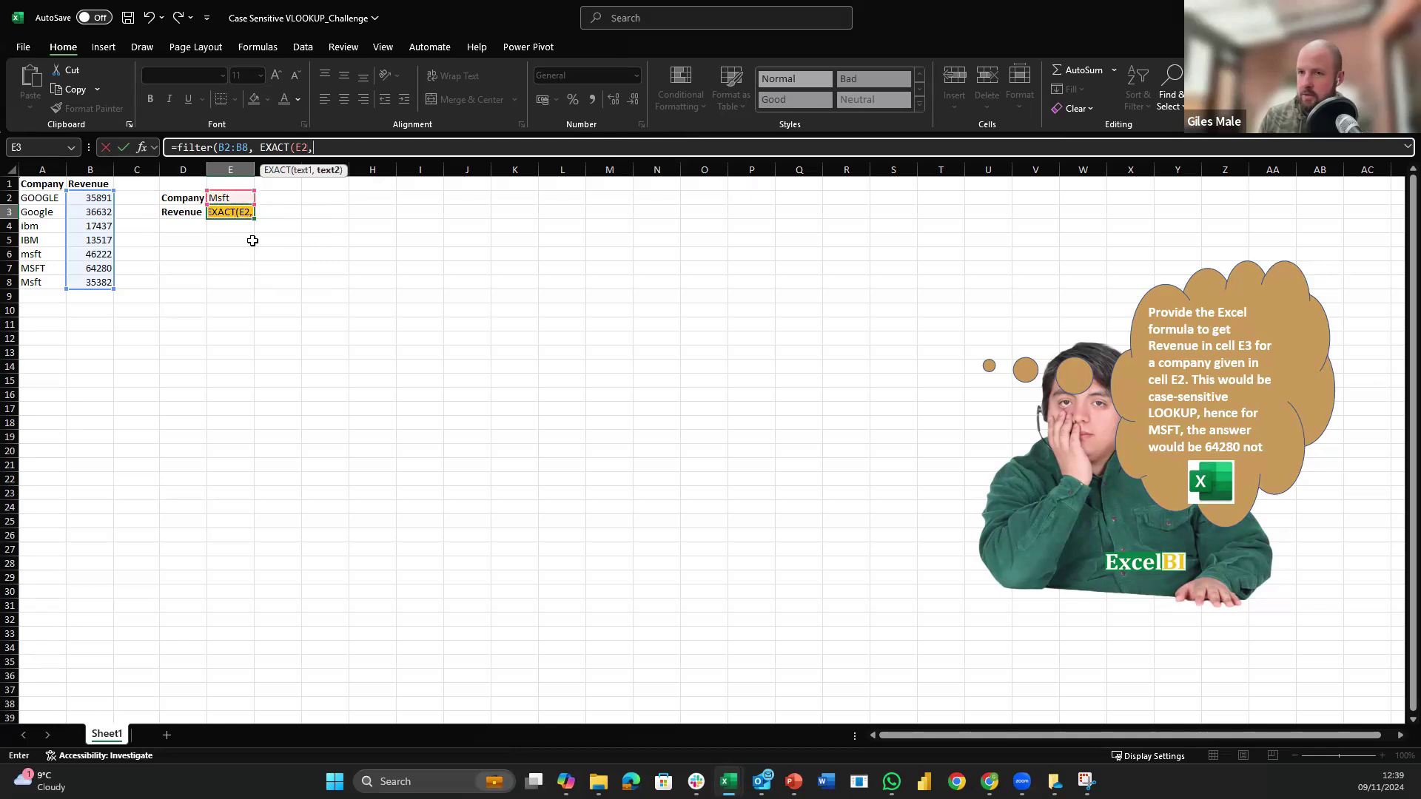
pyautogui.press('Left')
pyautogui.press('Left')
pyautogui.press('Left')
pyautogui.press('Left')
pyautogui.press('Up')
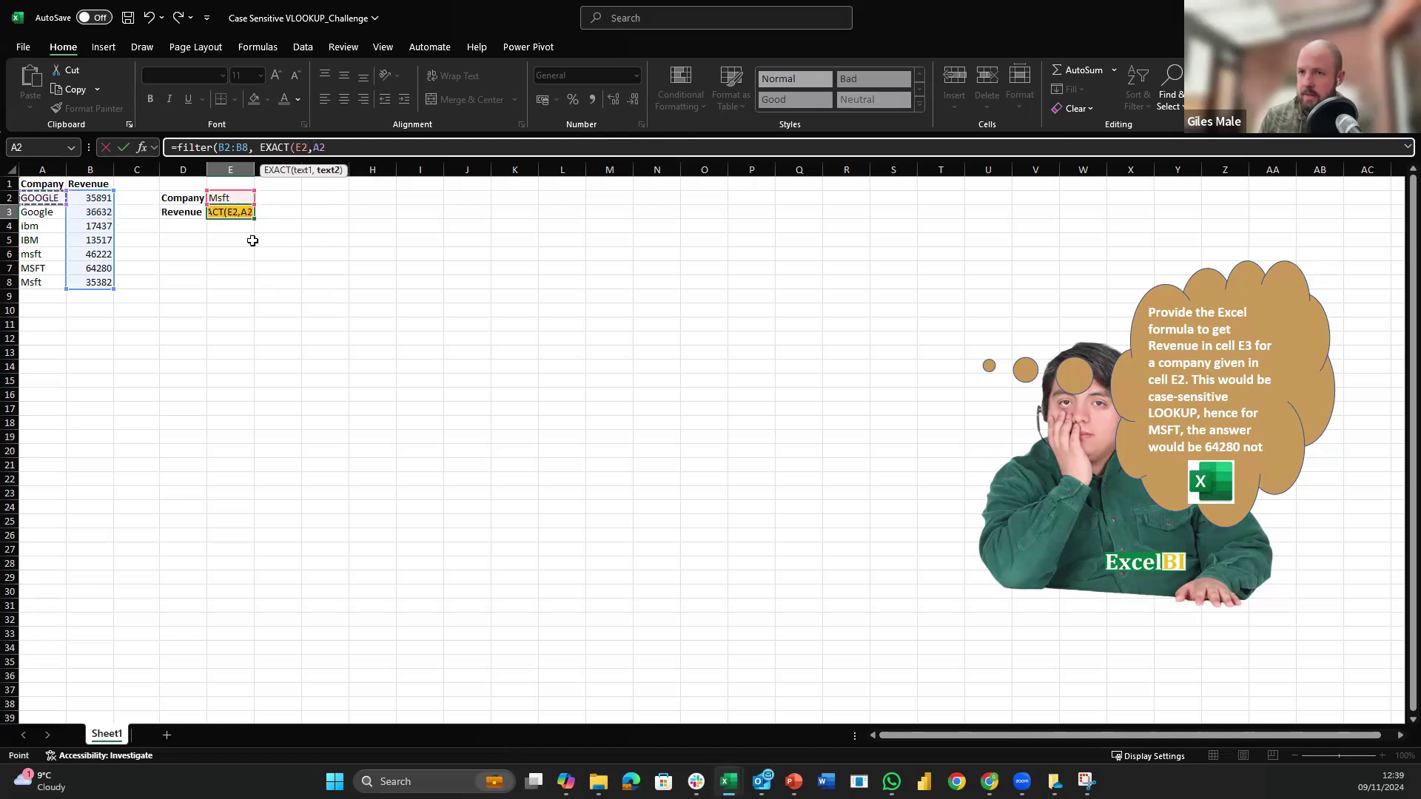
pyautogui.hotkey('ctrl', 'shift', 'Down')
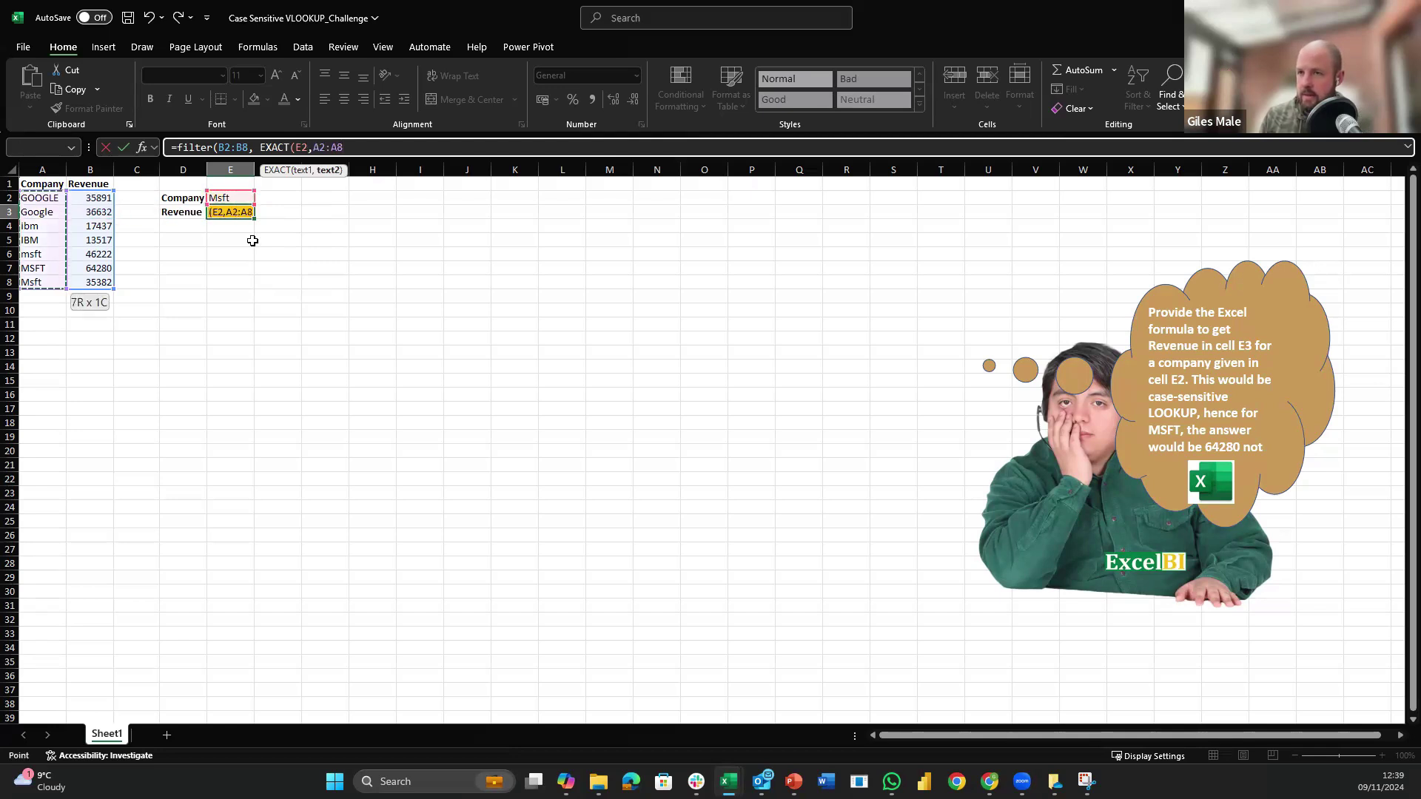
pyautogui.write(') = true')
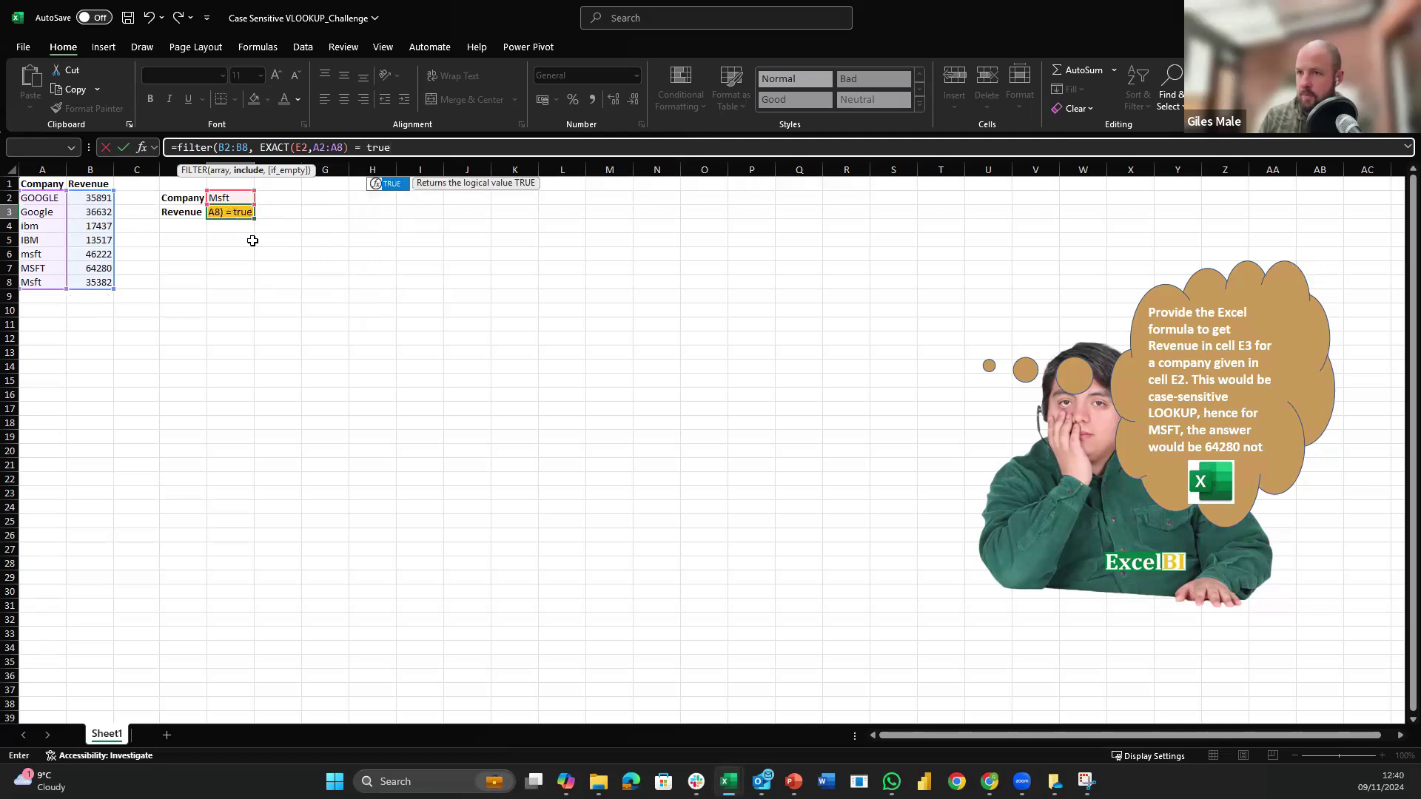
pyautogui.write(')')
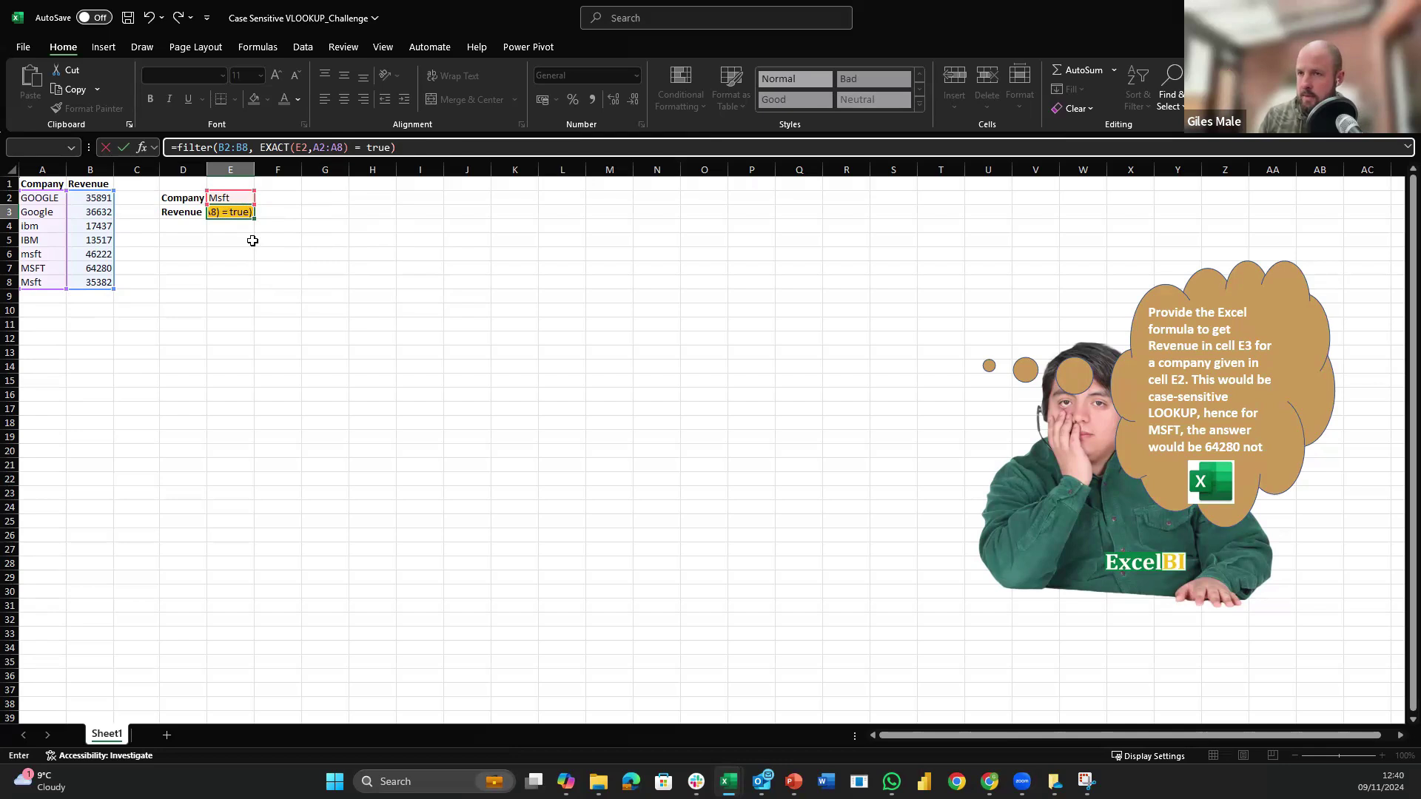
pyautogui.hotkey('ctrl', 'Return')
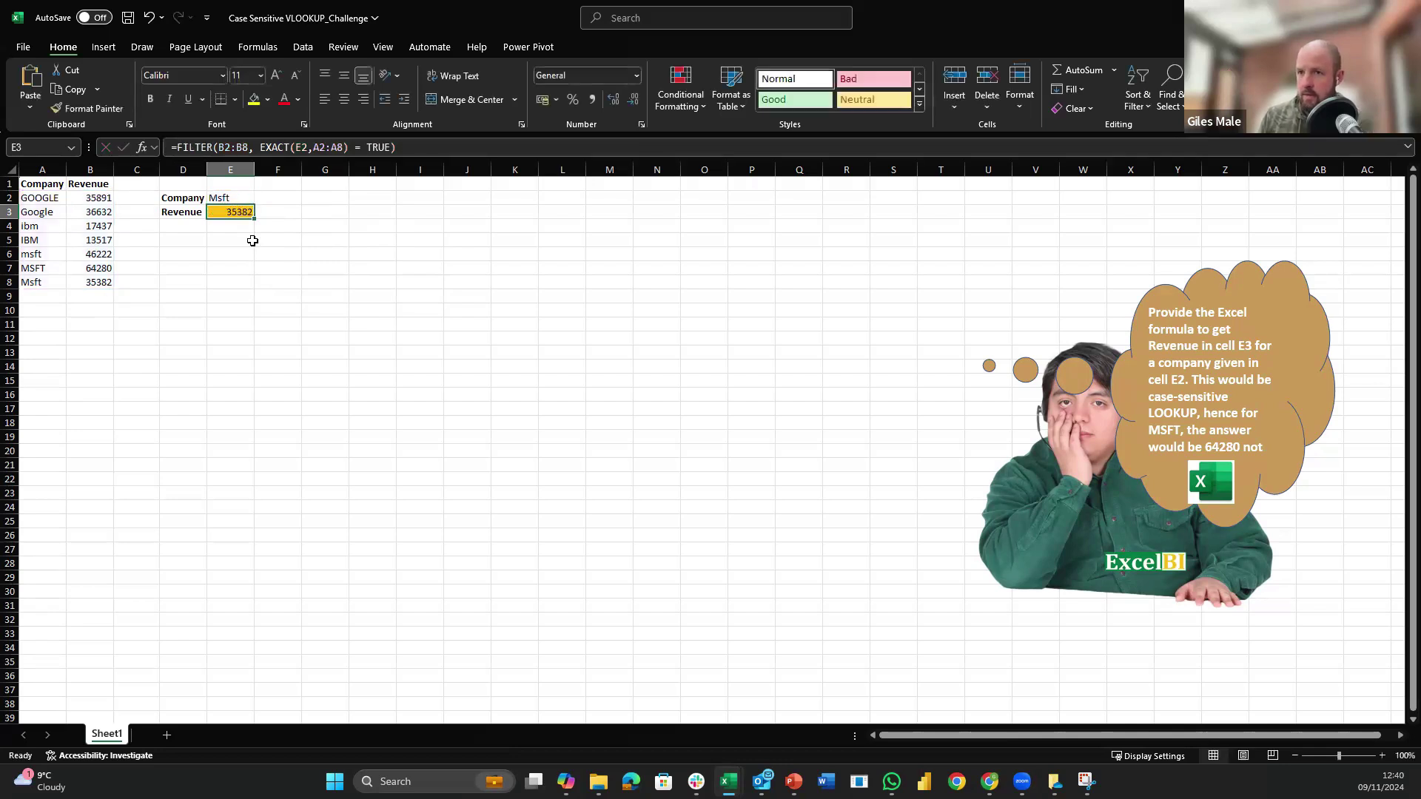
# Step: Set the company in E2 to MSFT to test the case-sensitive FILTER formula
pyautogui.press('Up')
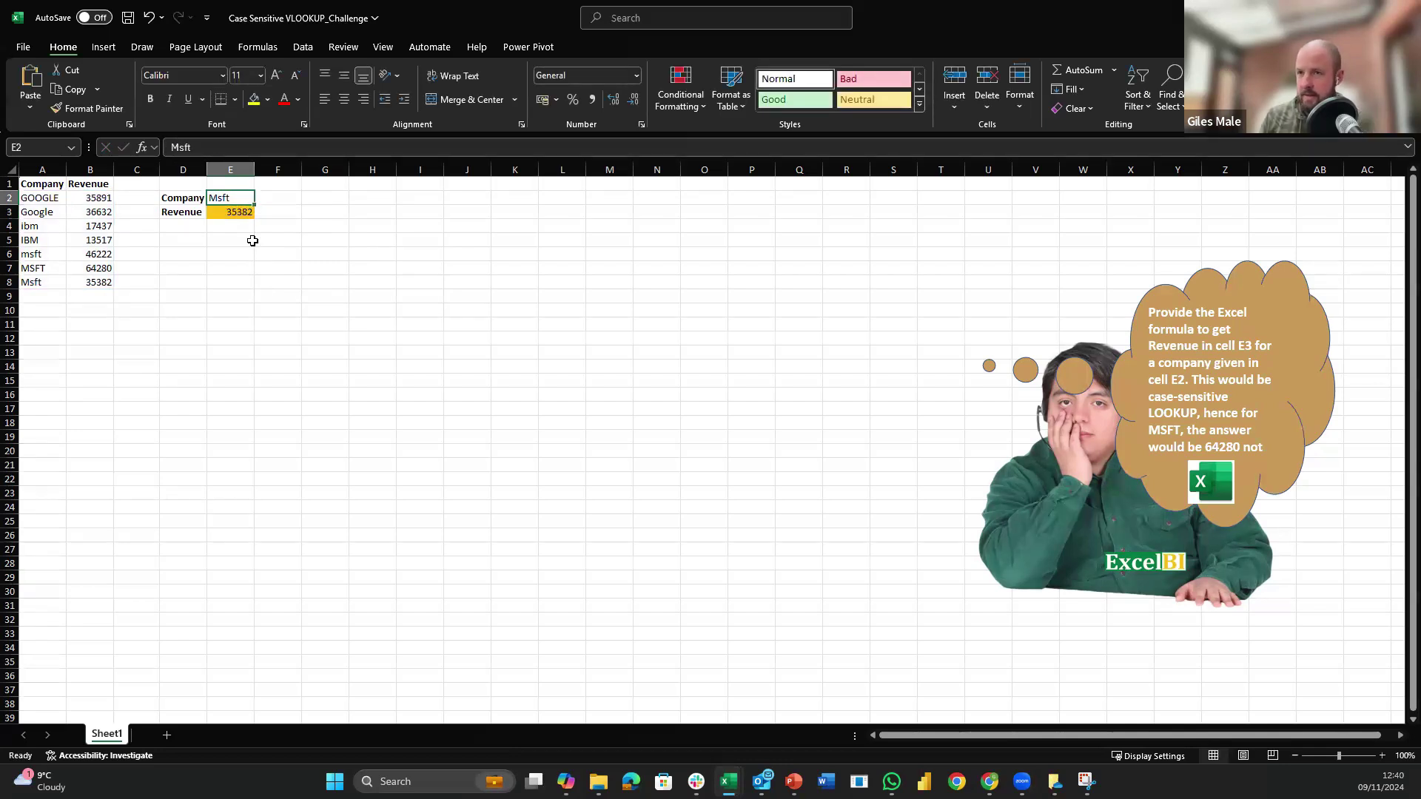
pyautogui.write('MSFT')
pyautogui.hotkey('ctrl', 'Return')
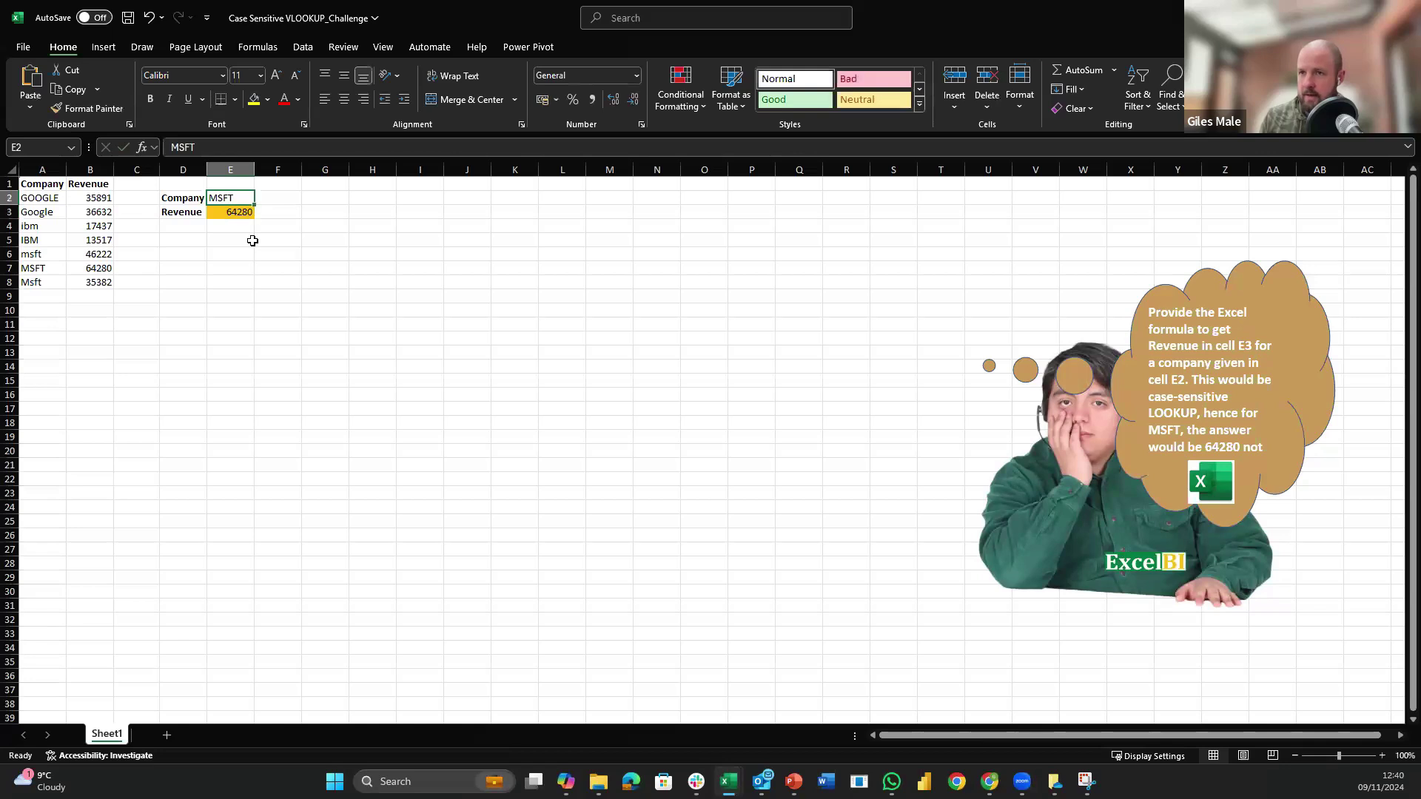
# Step: Start an EXACT formula in E4 with company cell E2 as the first text
pyautogui.press('Down')
pyautogui.press('Down')
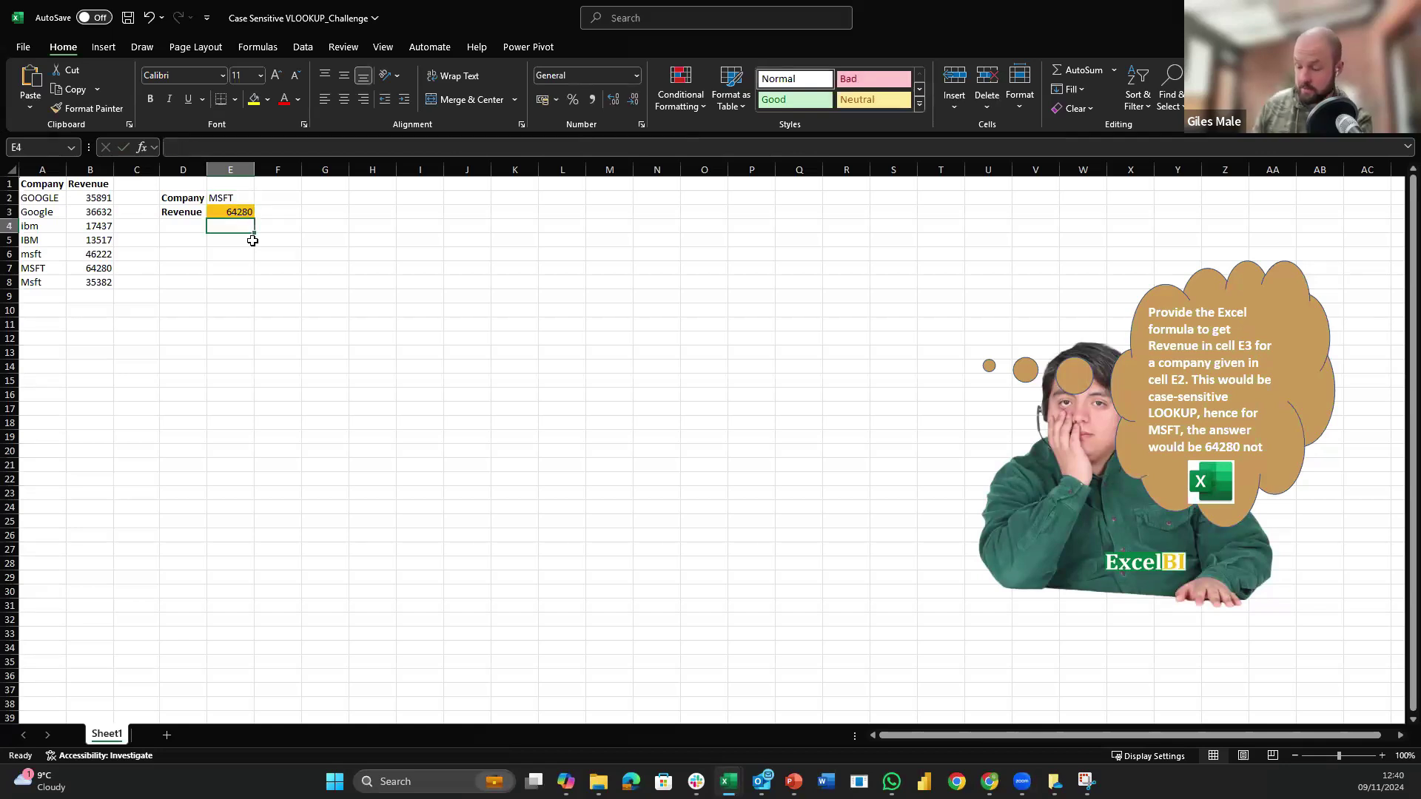
pyautogui.write('=EXA')
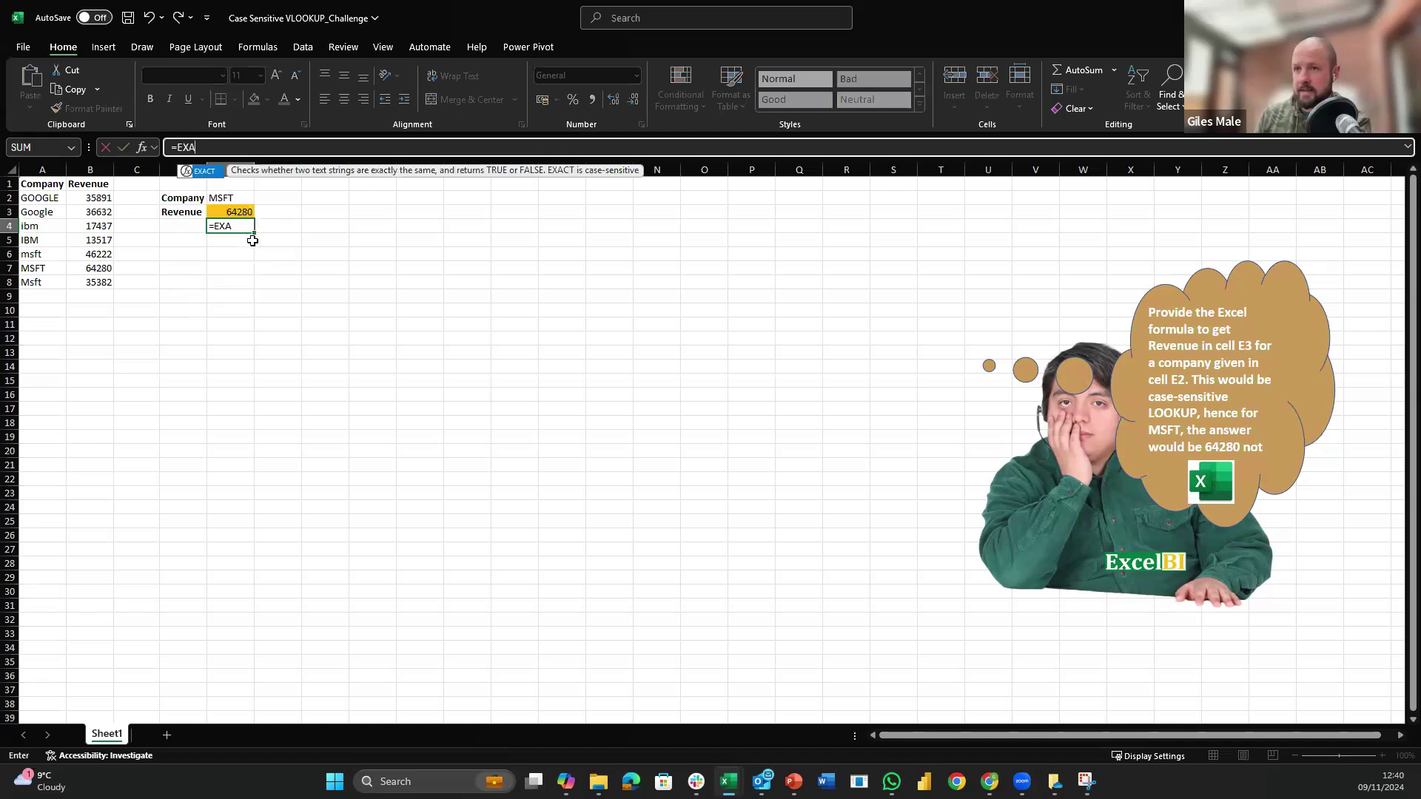
pyautogui.press('Tab')
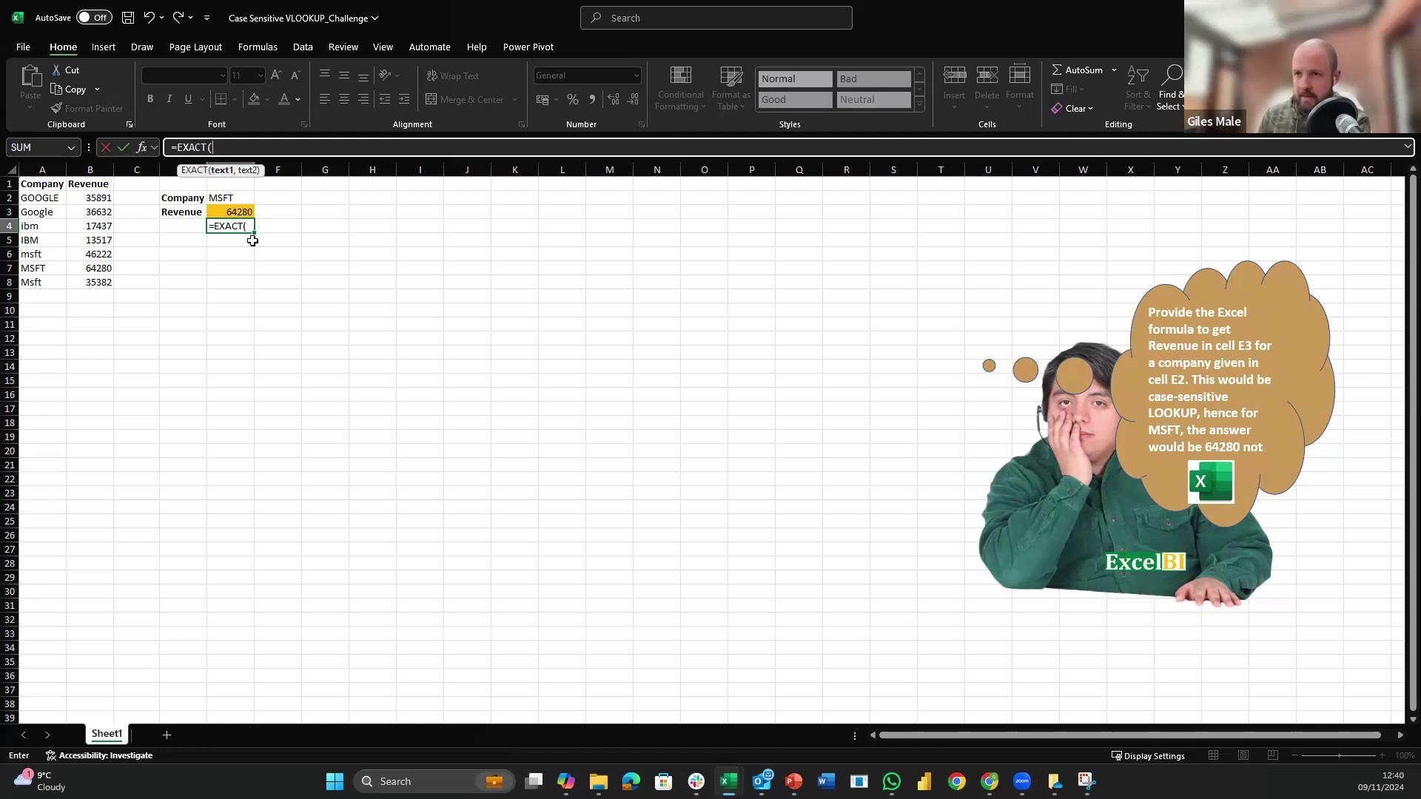
pyautogui.press('Up')
pyautogui.press('Up')
pyautogui.write(',')
# Step: Finish the EXACT formula in E4 with company range A2:A8 as the second text
pyautogui.press('Left')
pyautogui.press('Left')
pyautogui.press('Left')
pyautogui.press('Left')
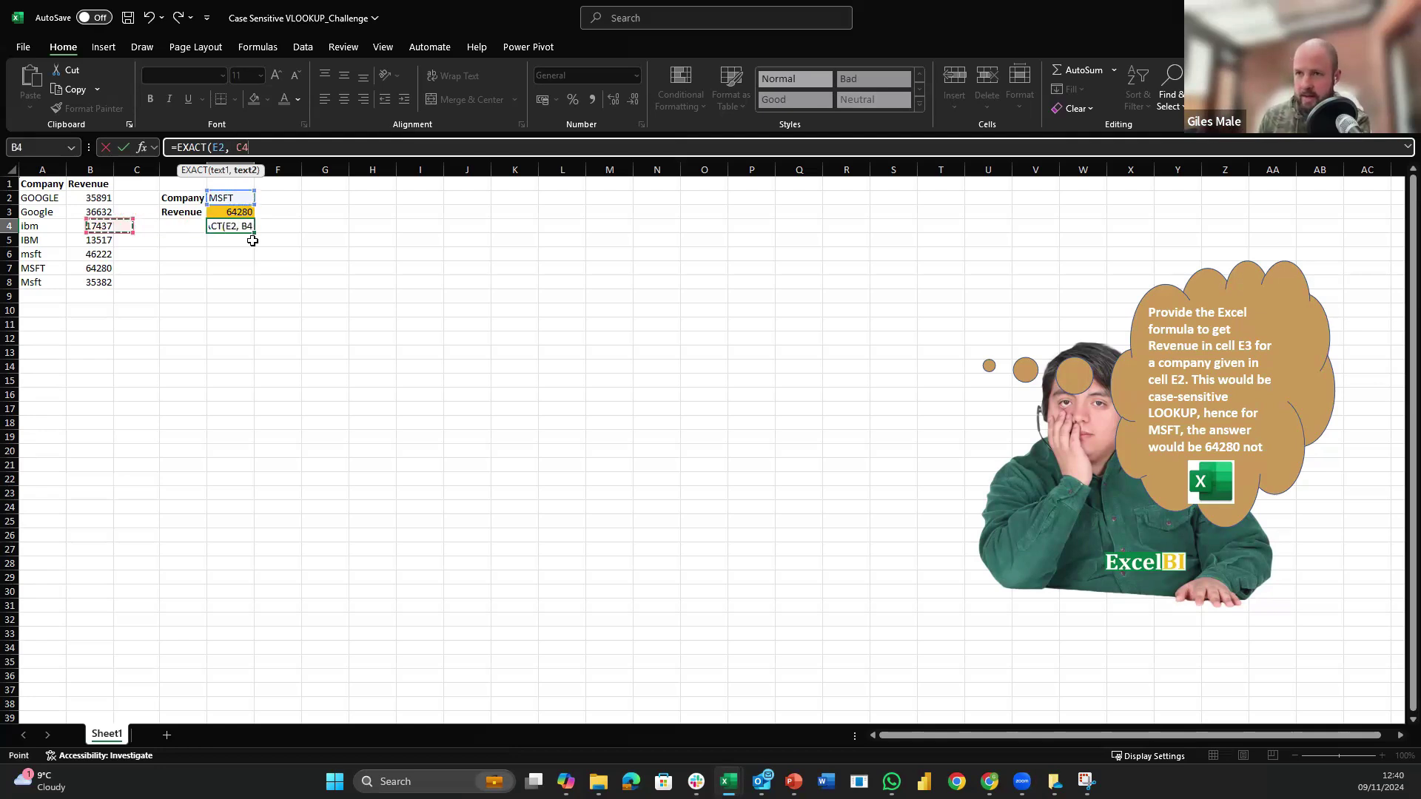
pyautogui.press('Up')
pyautogui.press('Up')
pyautogui.hotkey('ctrl', 'shift', 'Down')
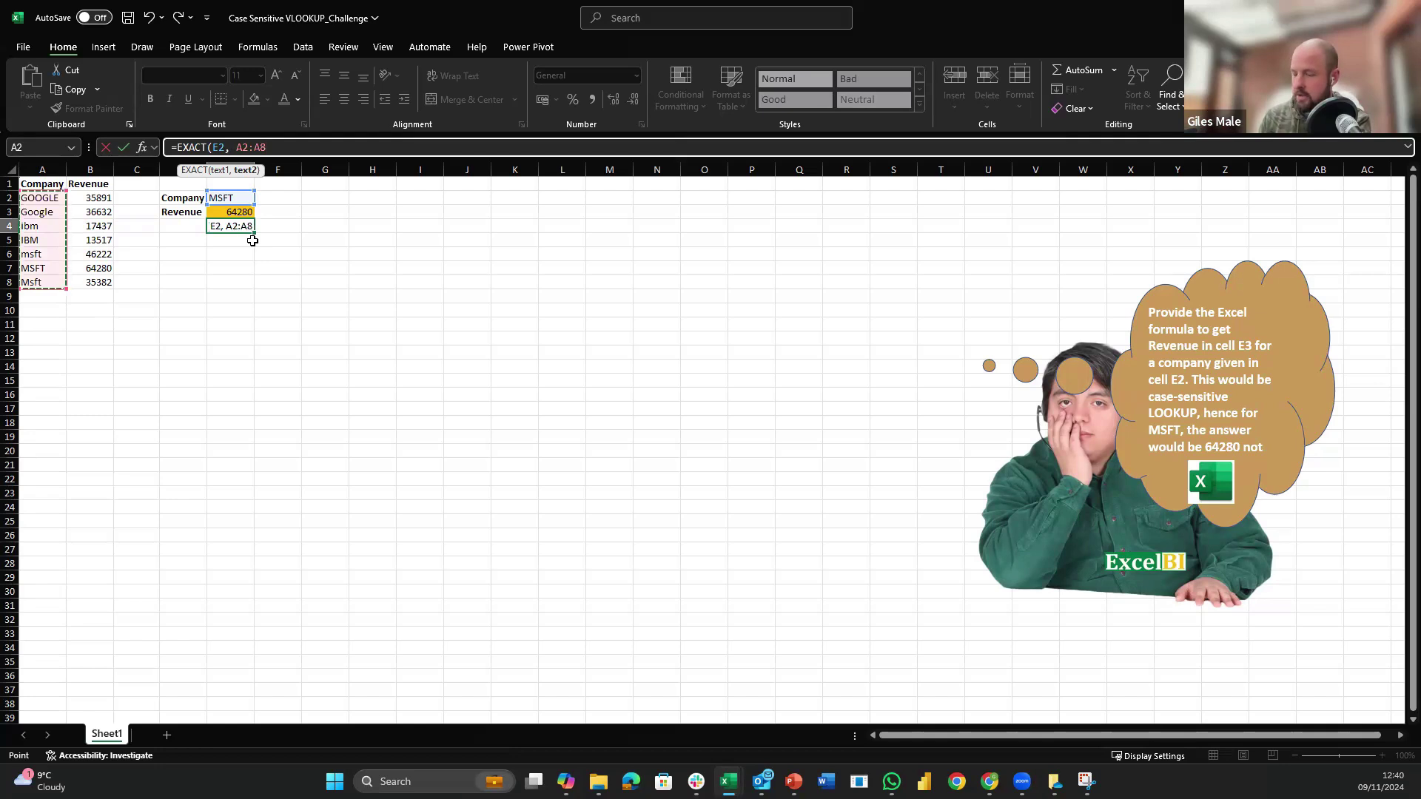
pyautogui.press('Return')
# Step: Examine the spilled EXACT results in E4:E10 against the company names in column A
pyautogui.press('Down')
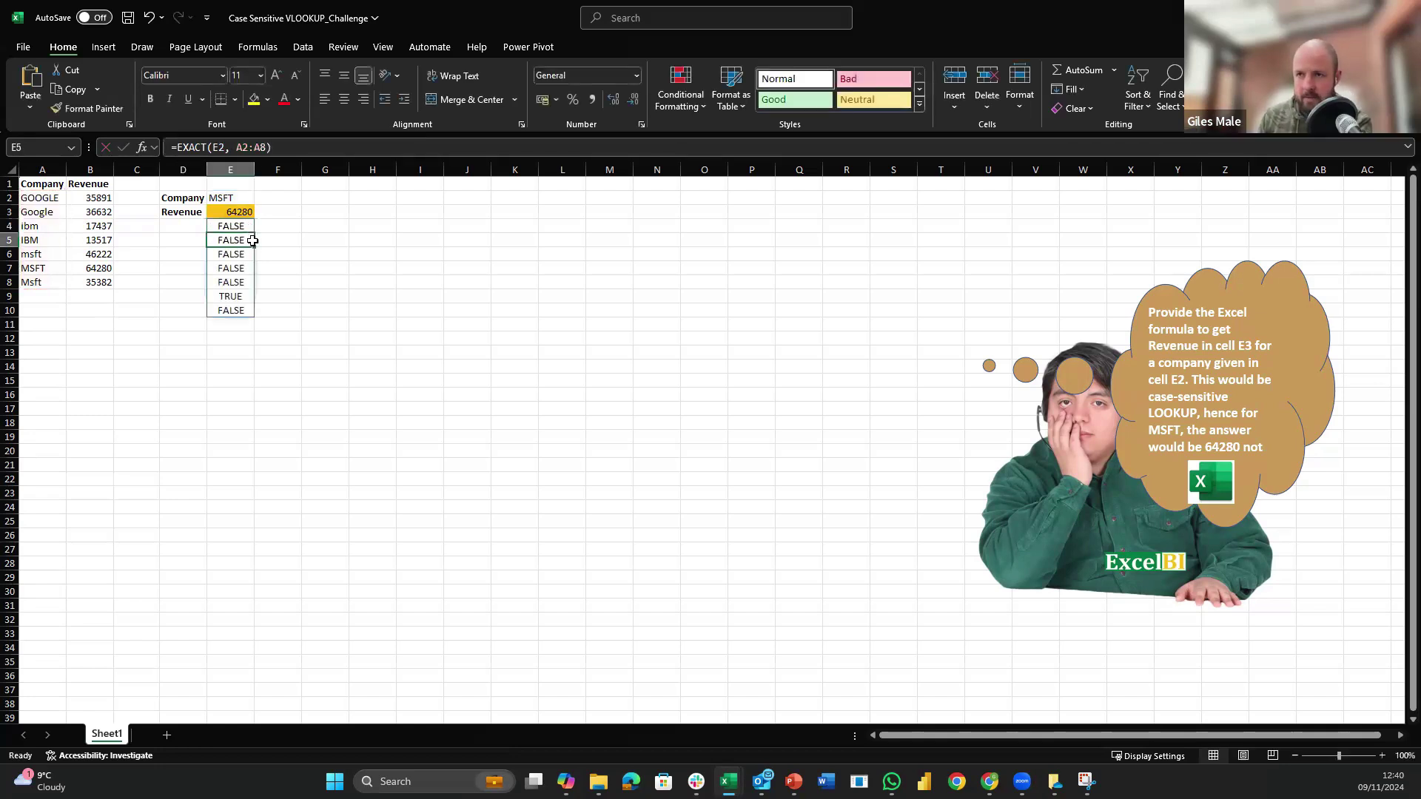
pyautogui.press('Down')
pyautogui.press('Down')
pyautogui.press('Down')
pyautogui.press('Up')
pyautogui.press('Up')
pyautogui.press('Up')
pyautogui.press('Up')
pyautogui.press('Down')
pyautogui.press('Down')
pyautogui.press('Down')
pyautogui.press('Down')
pyautogui.press('Down')
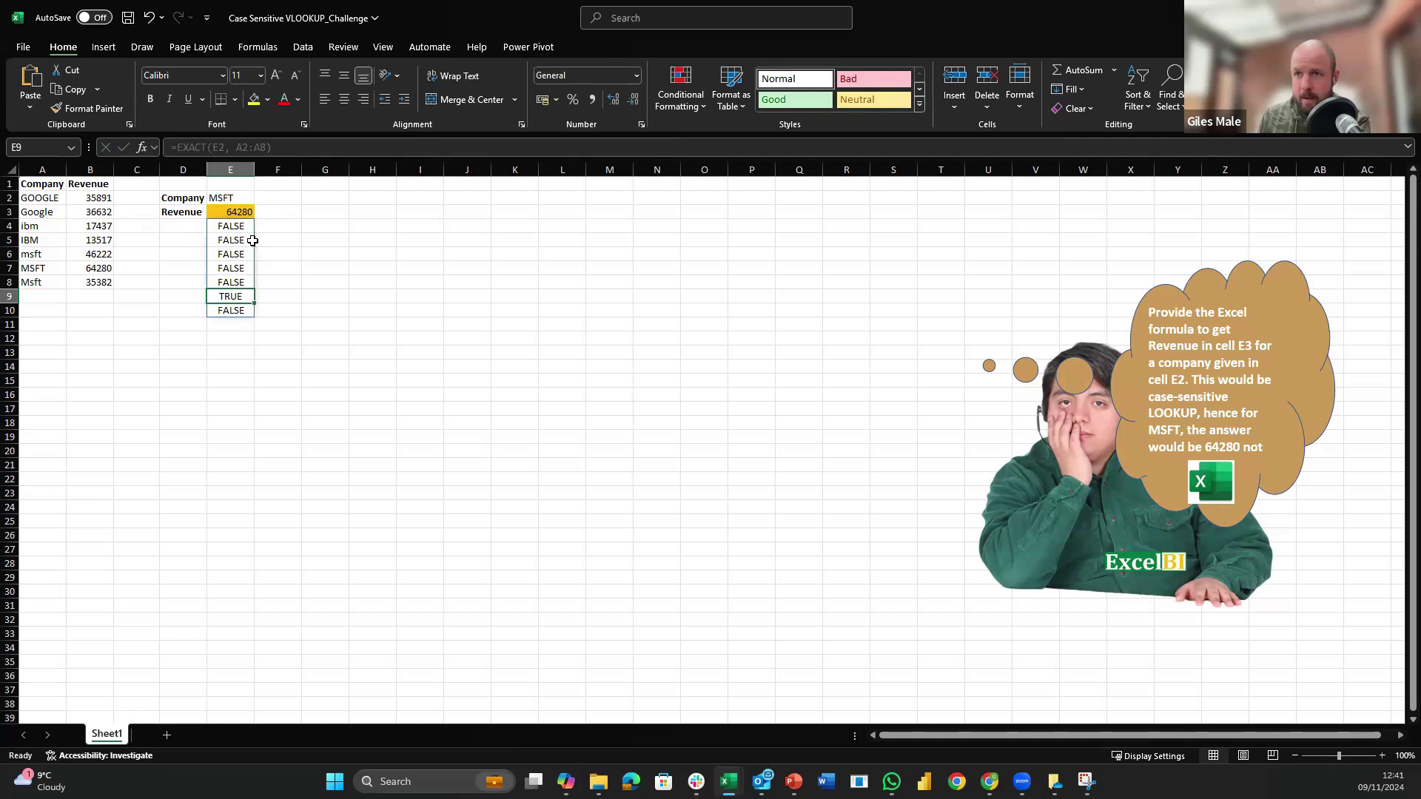
pyautogui.press('Up')
pyautogui.press('Up')
pyautogui.press('Up')
pyautogui.press('Up')
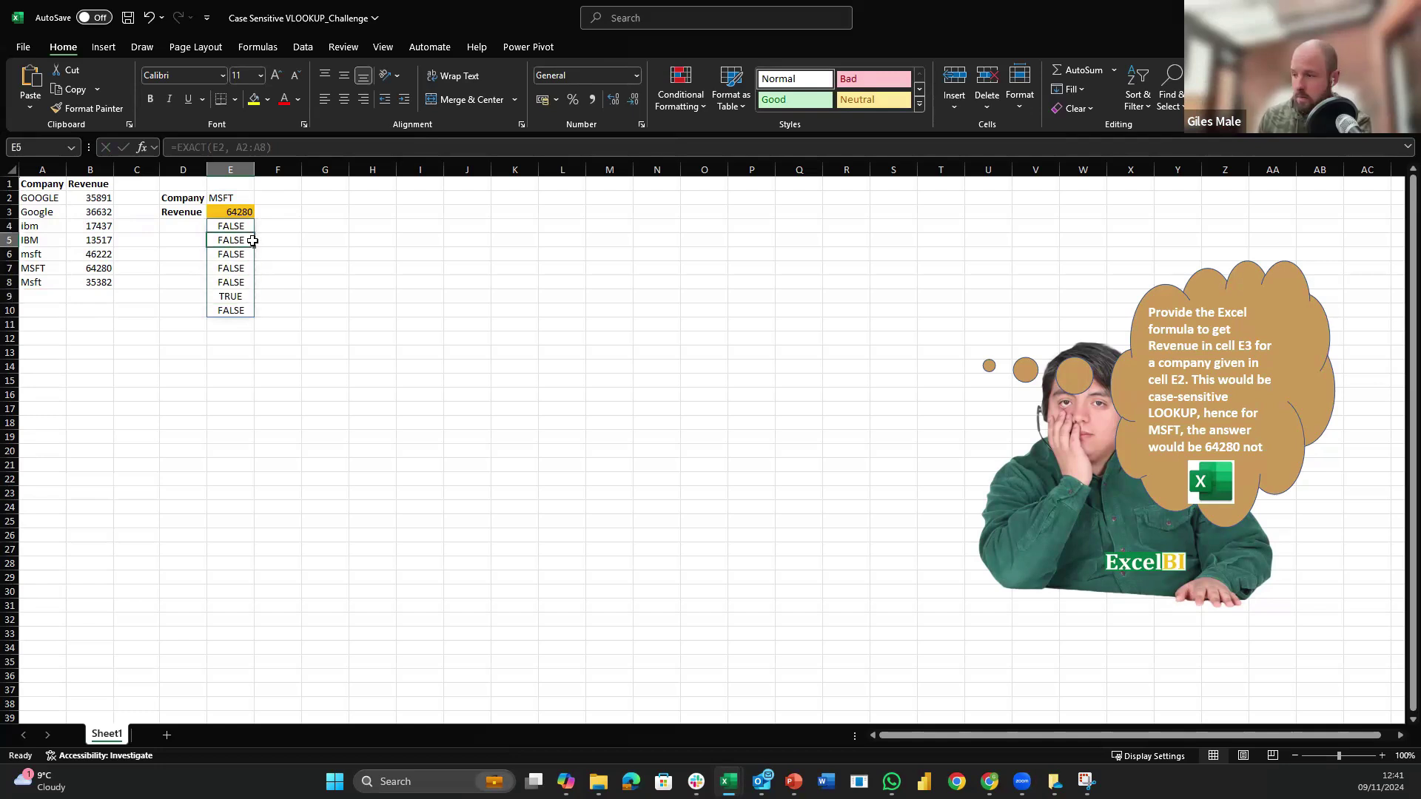
# Step: Clear the EXACT test formula from E4 and the FILTER formula from E3
pyautogui.press('Up')
pyautogui.press('Delete')
pyautogui.press('Up')
pyautogui.press('Up')
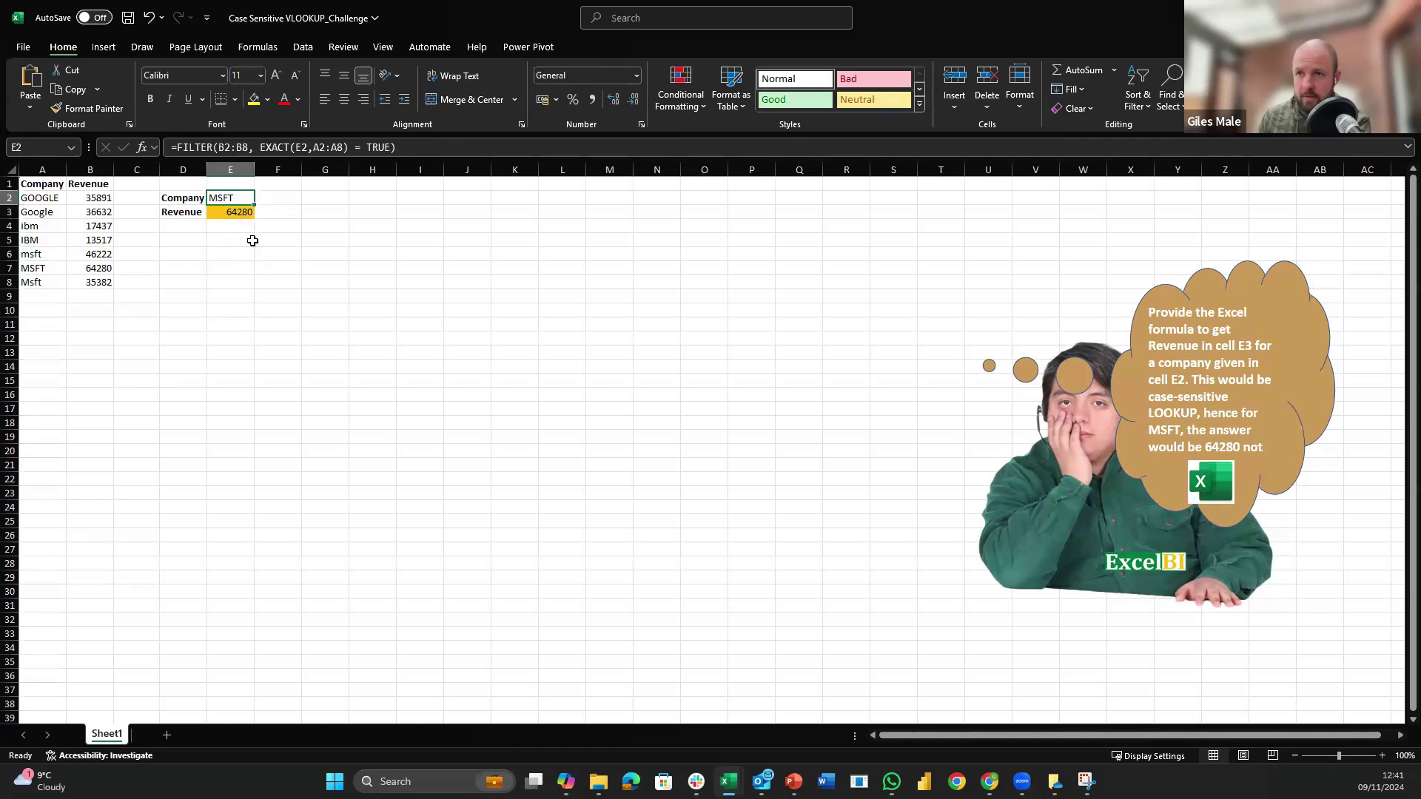
pyautogui.press('Down')
pyautogui.press('Delete')
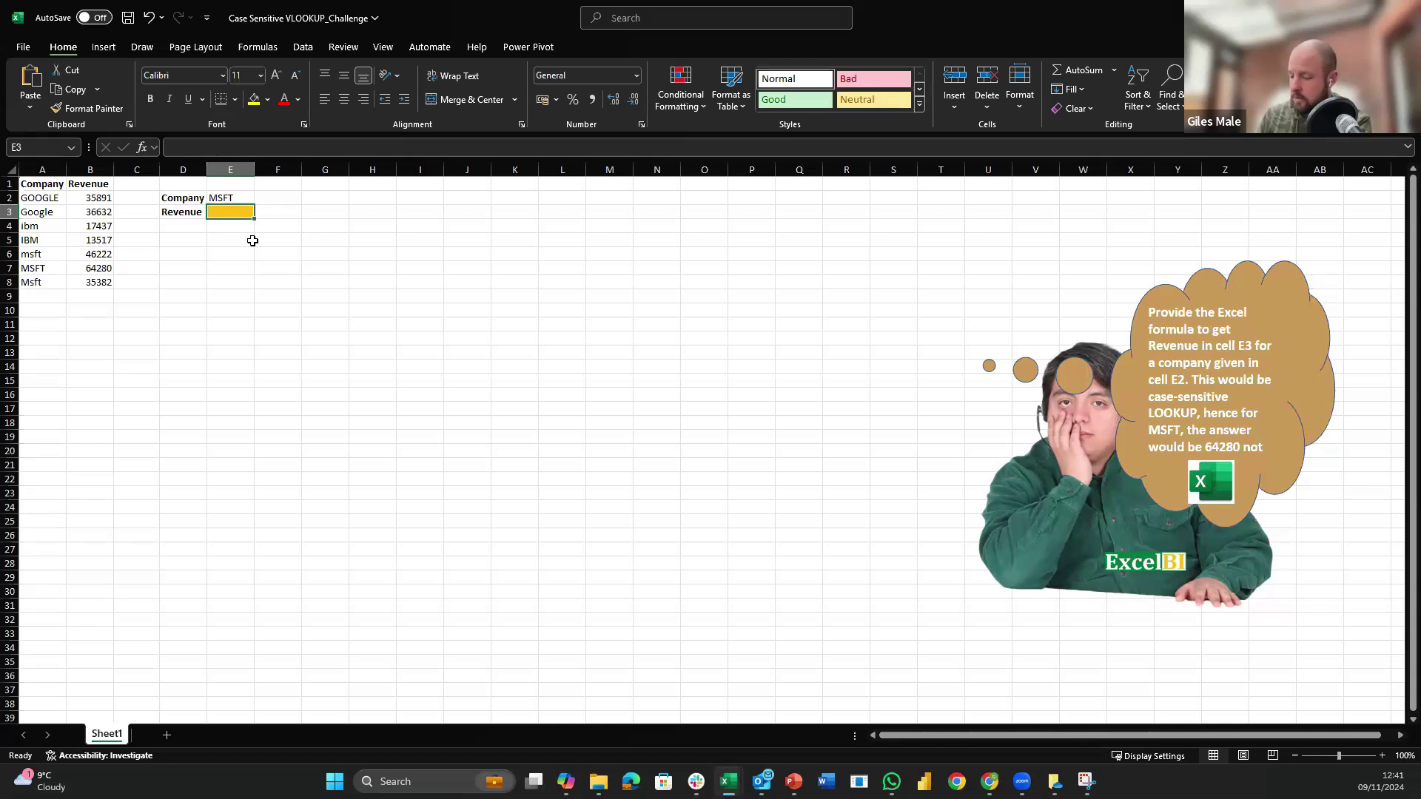
# Step: Start an XLOOKUP formula in E3 with TRUE as the lookup value
pyautogui.write('=XLOOKUP')
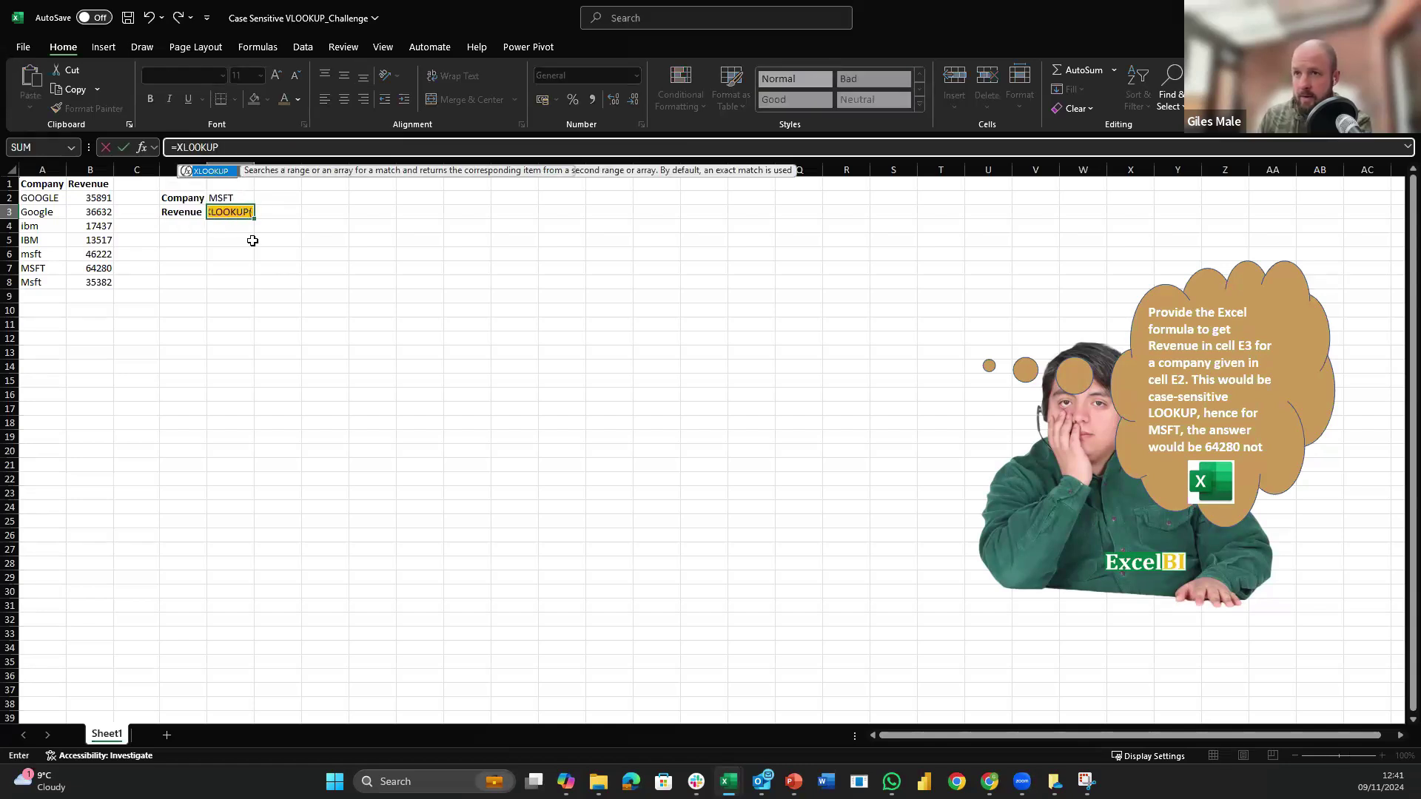
pyautogui.write('(')
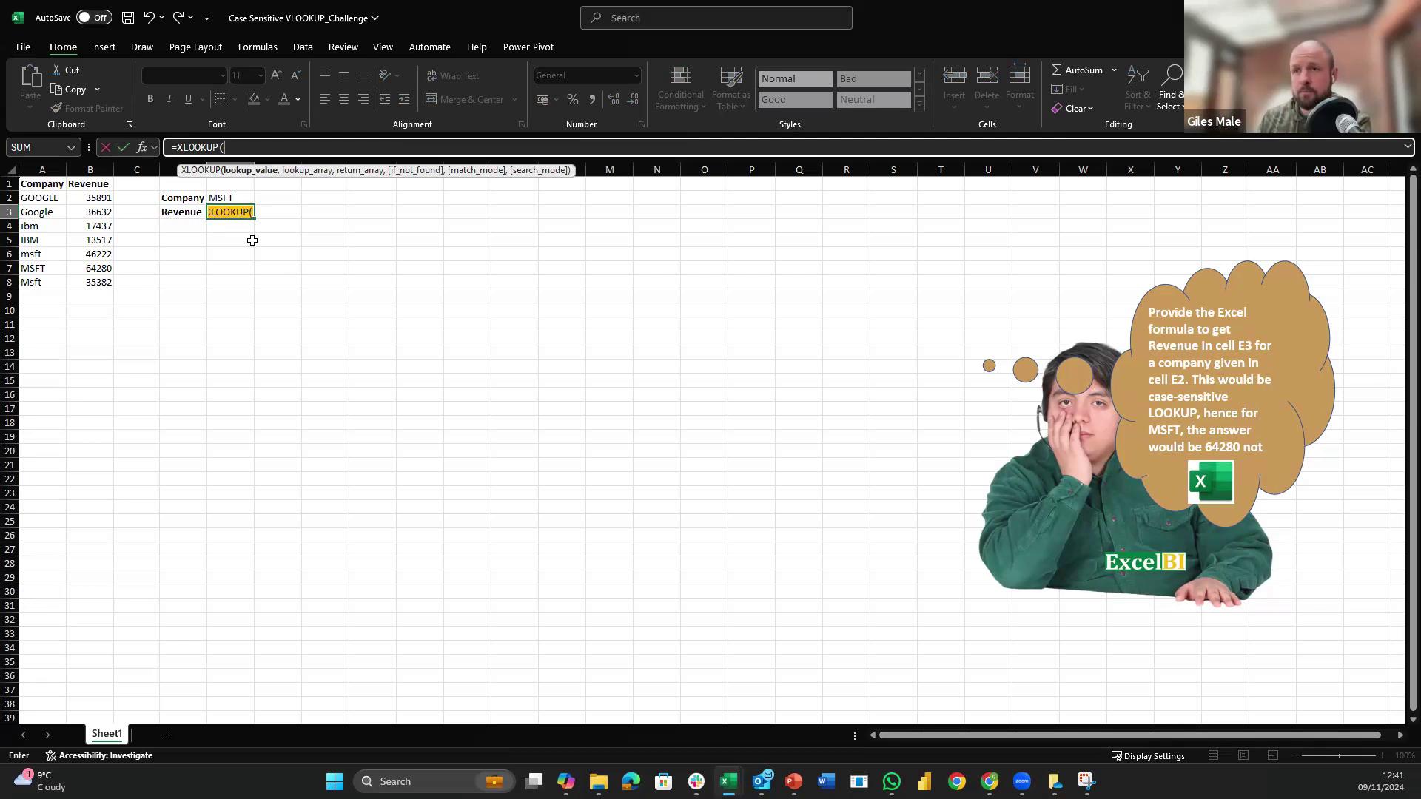
pyautogui.write('T')
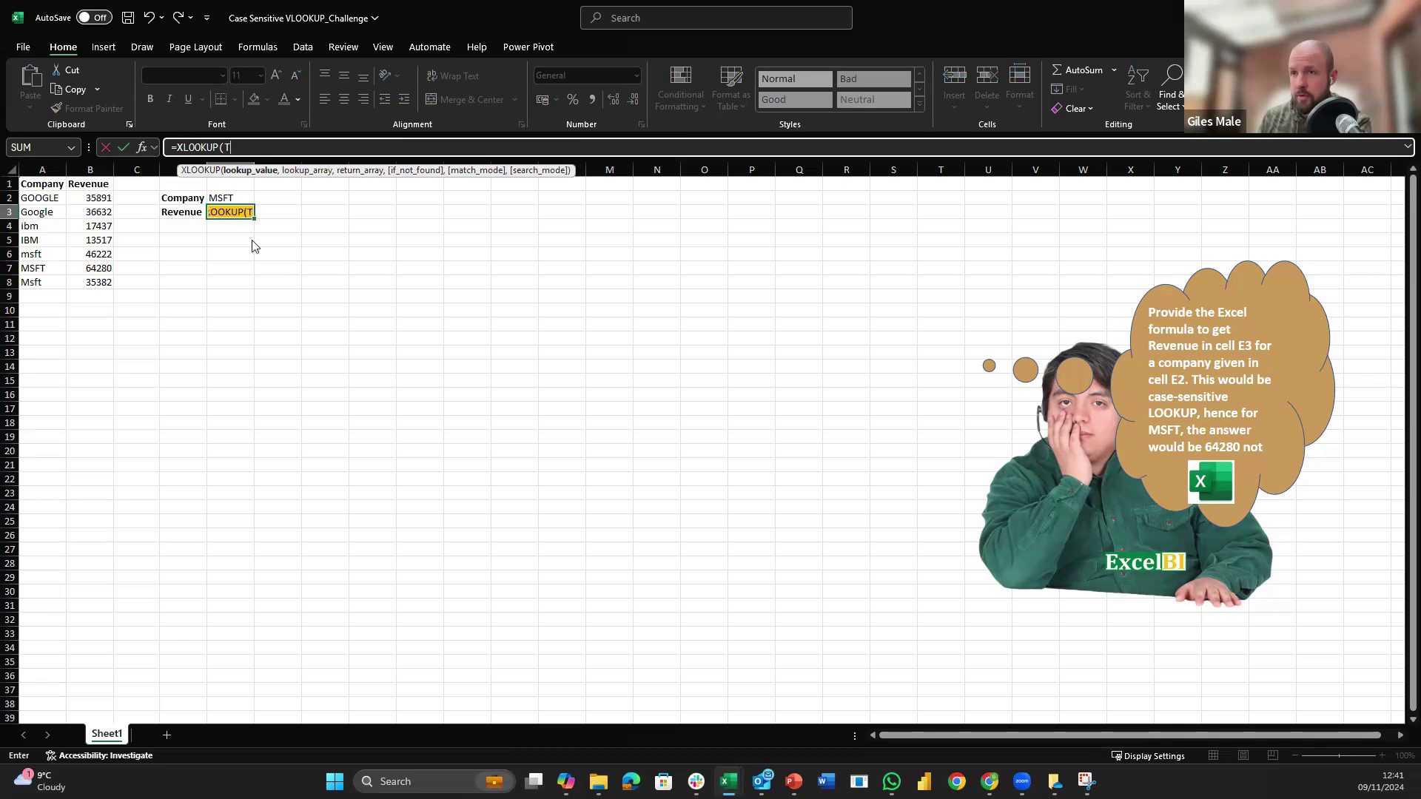
pyautogui.write('RUE,')
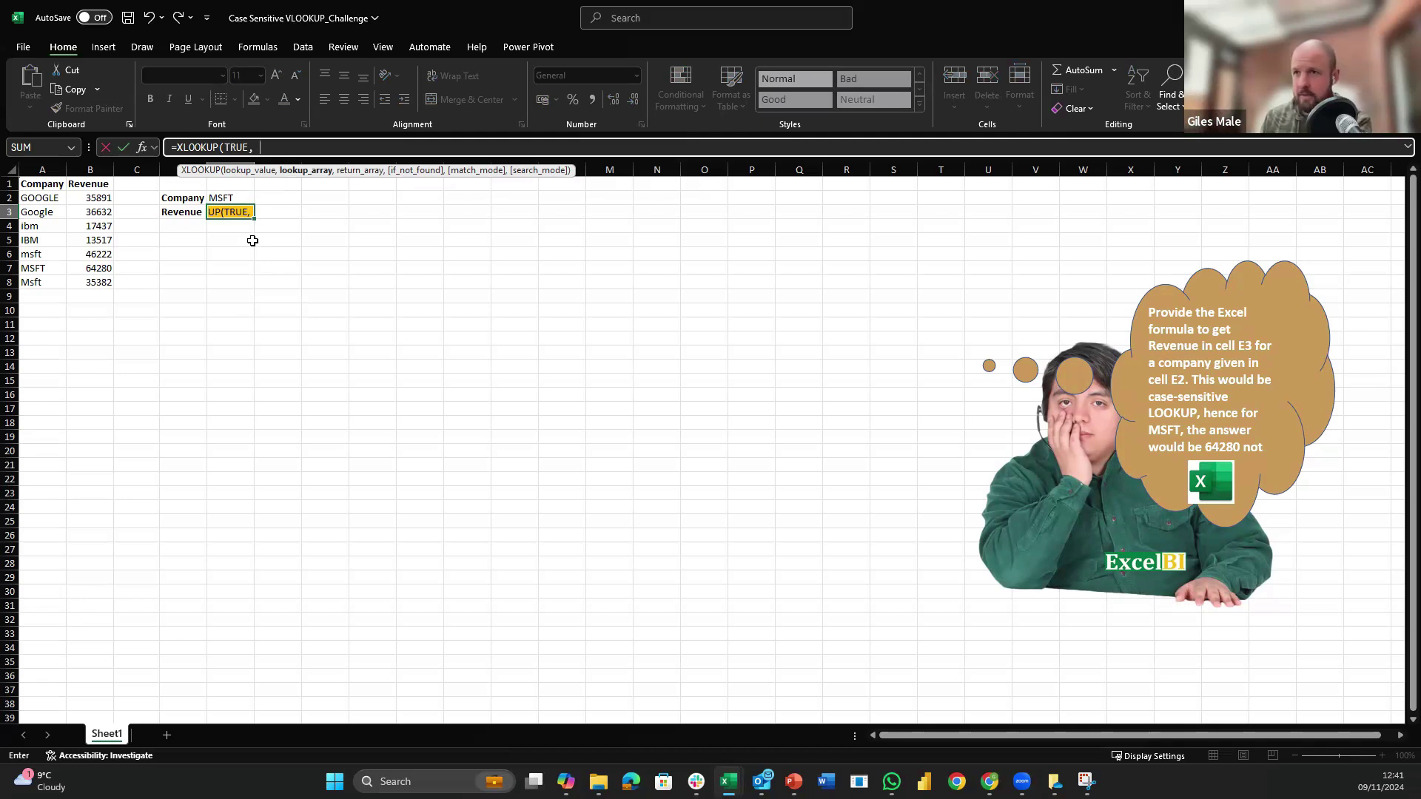
# Step: Add EXACT(E2, A2:A8) as the lookup array of the XLOOKUP formula in E3
pyautogui.write('EXACT(')
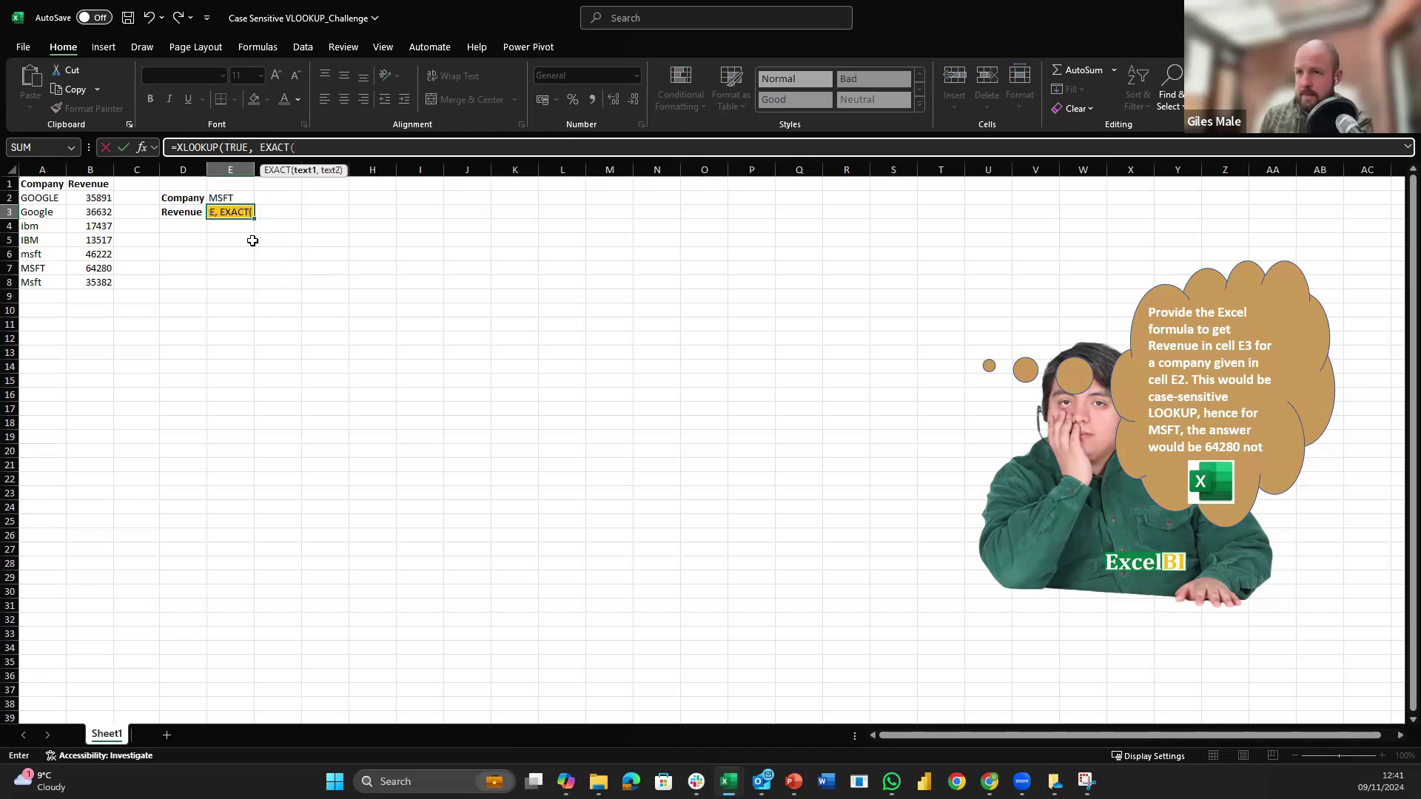
pyautogui.press('Up')
pyautogui.write(',')
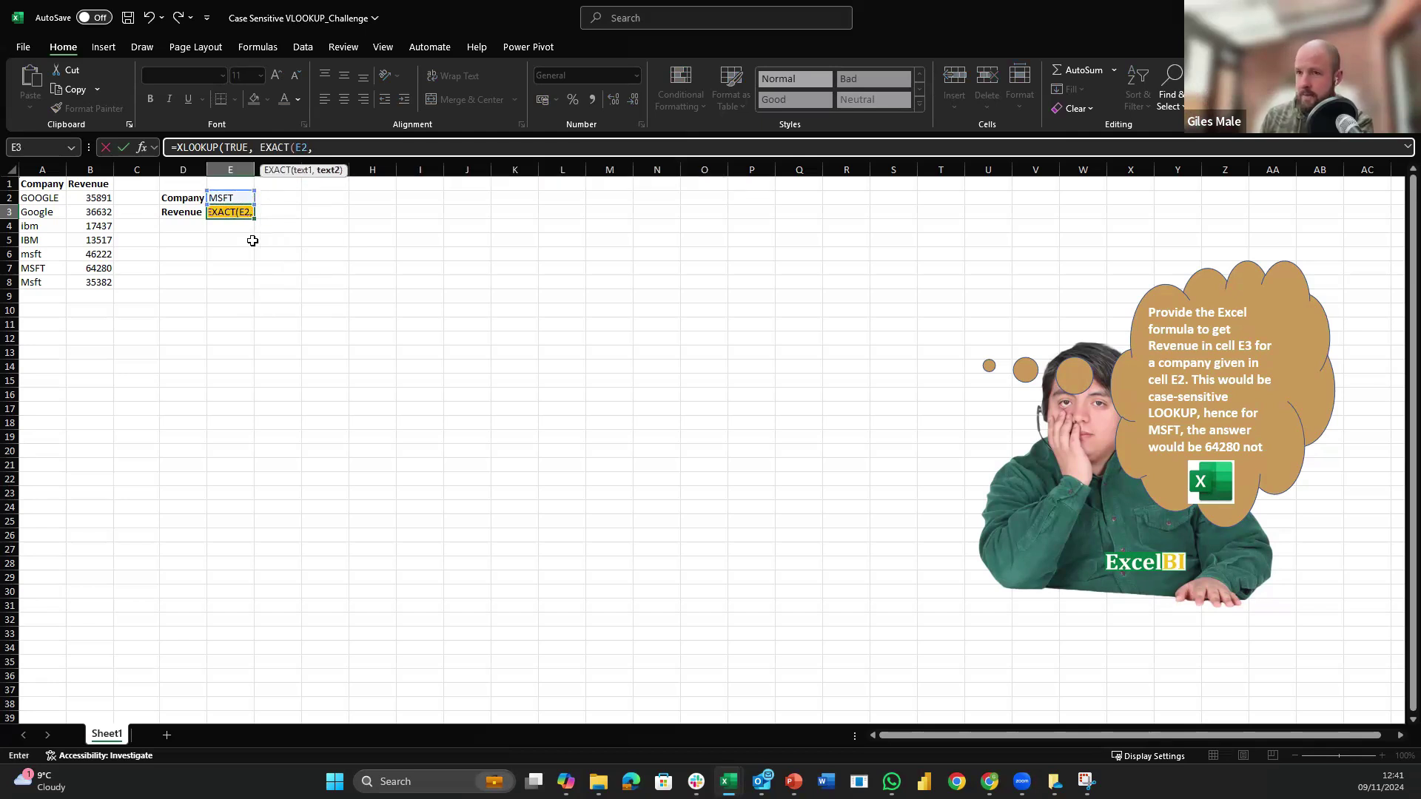
pyautogui.press('Left')
pyautogui.press('Left')
pyautogui.press('Left')
pyautogui.press('Left')
pyautogui.press('Up')
pyautogui.hotkey('shift', 'Down')
pyautogui.hotkey('shift', 'Down')
pyautogui.hotkey('shift', 'Down')
pyautogui.hotkey('shift', 'Down')
pyautogui.hotkey('shift', 'Down')
pyautogui.hotkey('shift', 'Down')
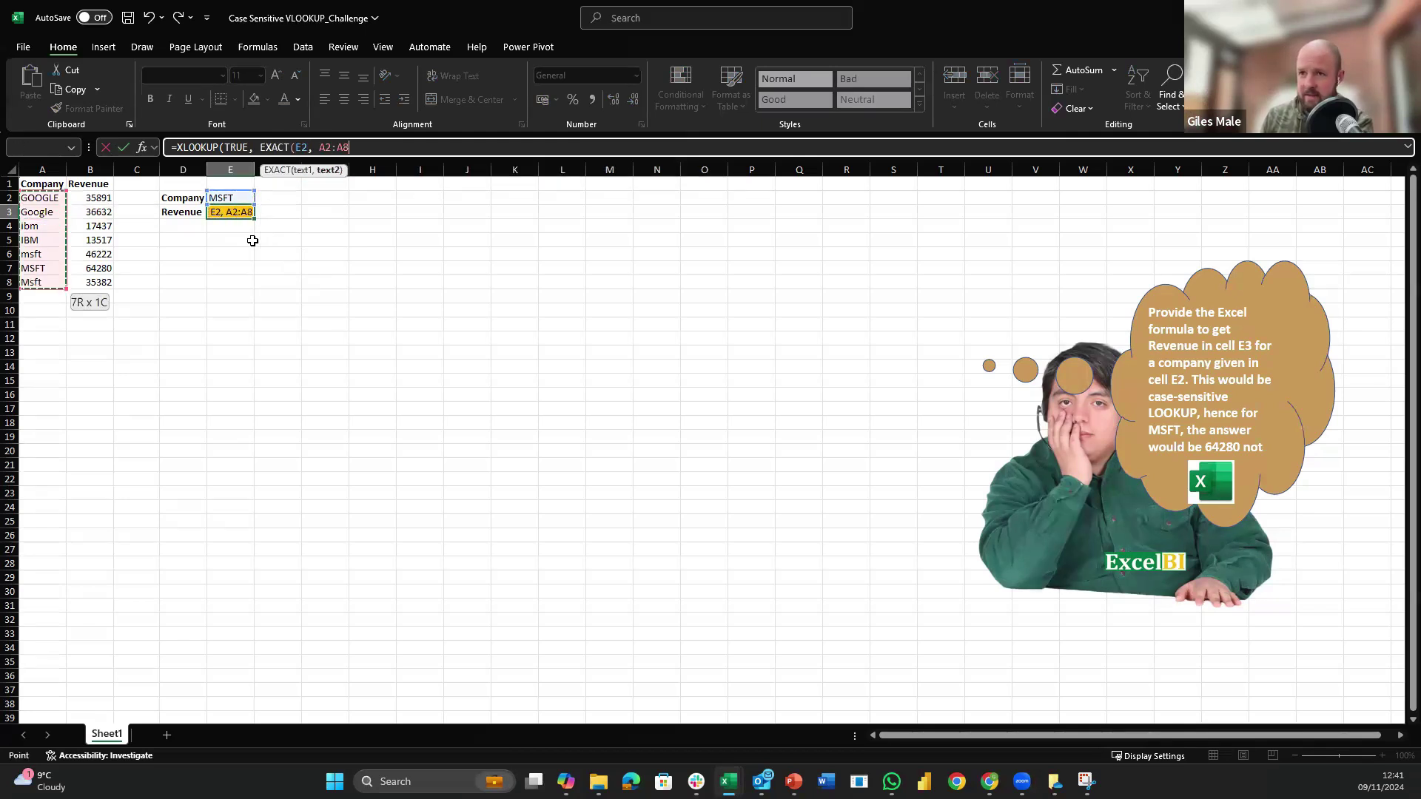
pyautogui.write(')')
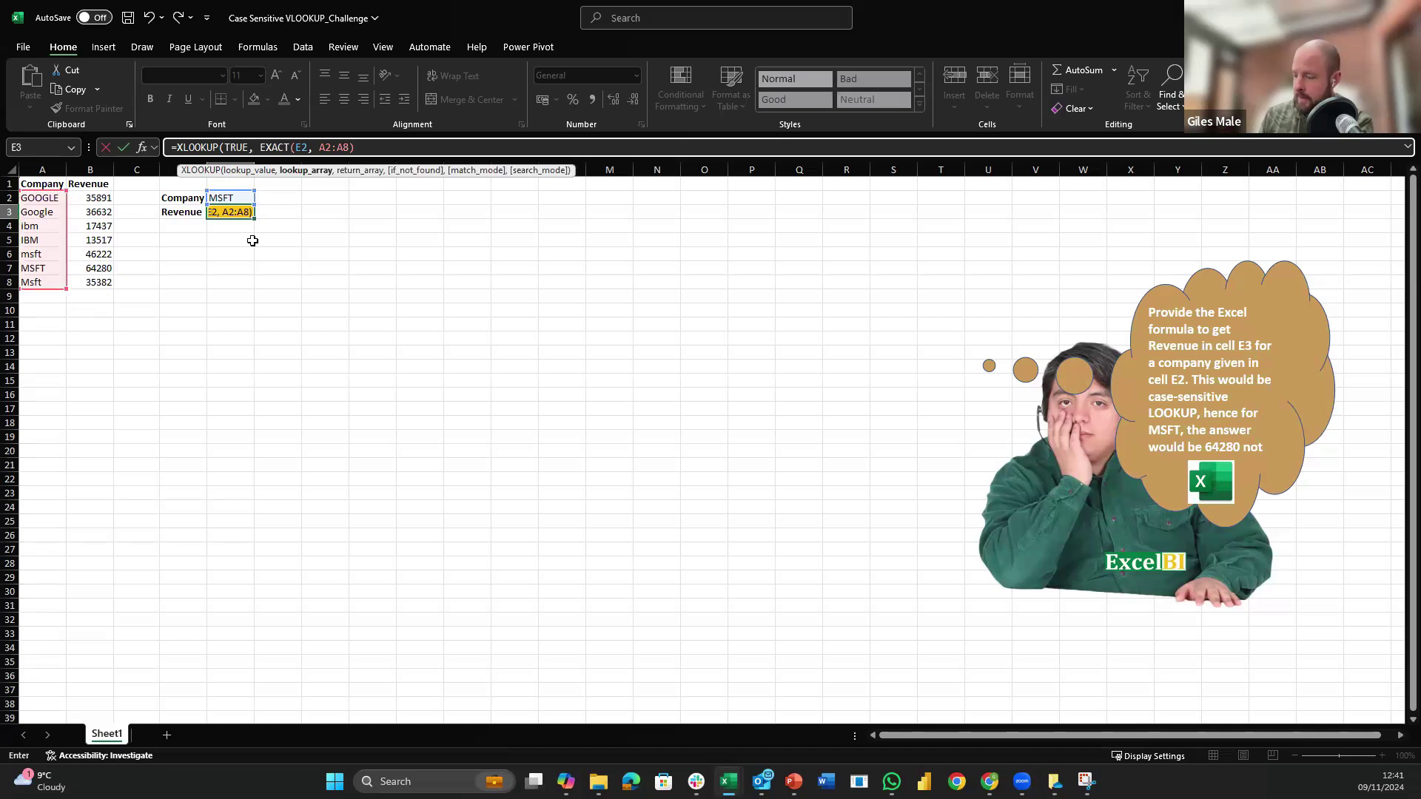
# Step: Complete the XLOOKUP formula in E3 with revenue range B2:B8 as the return array
pyautogui.write(',')
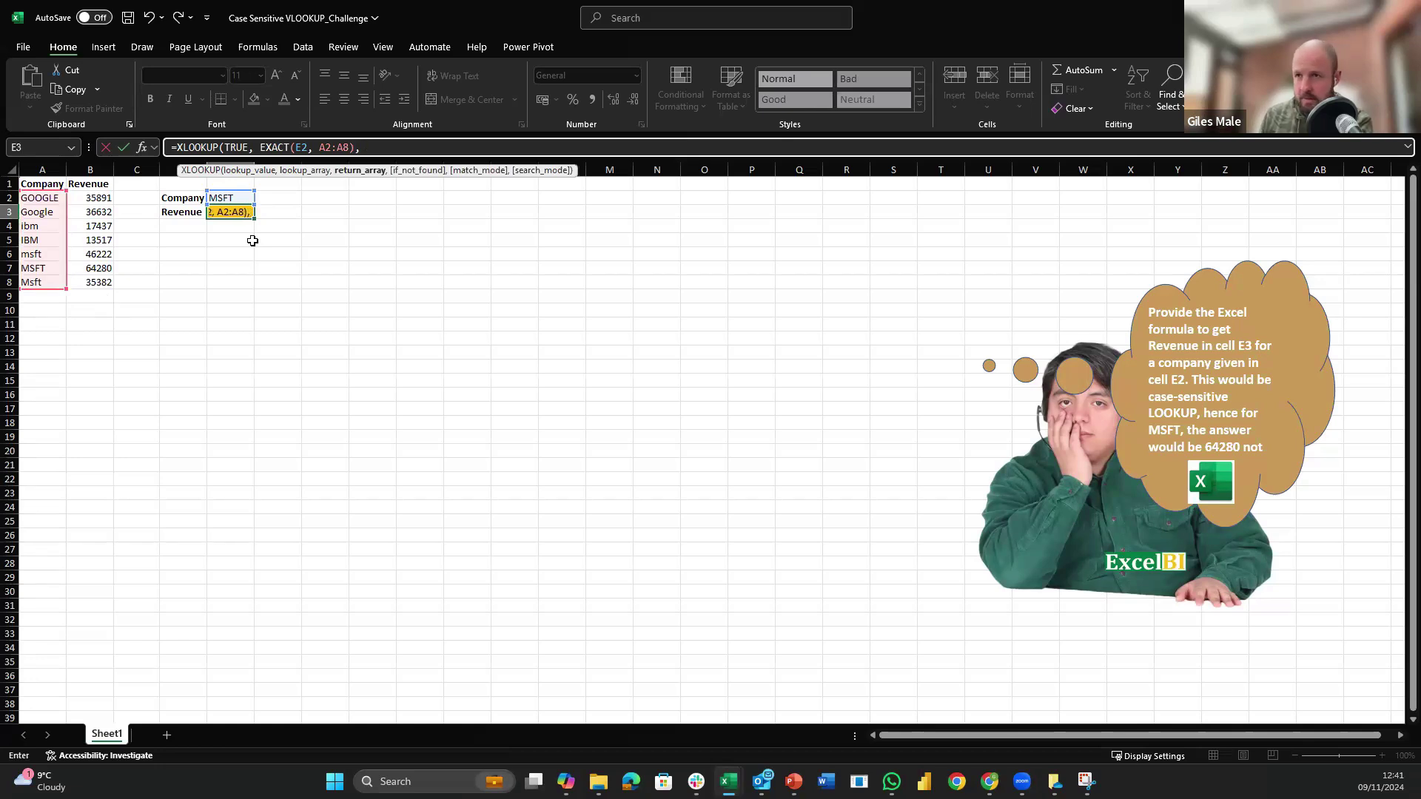
pyautogui.press('Left')
pyautogui.press('Left')
pyautogui.press('Left')
pyautogui.press('Up')
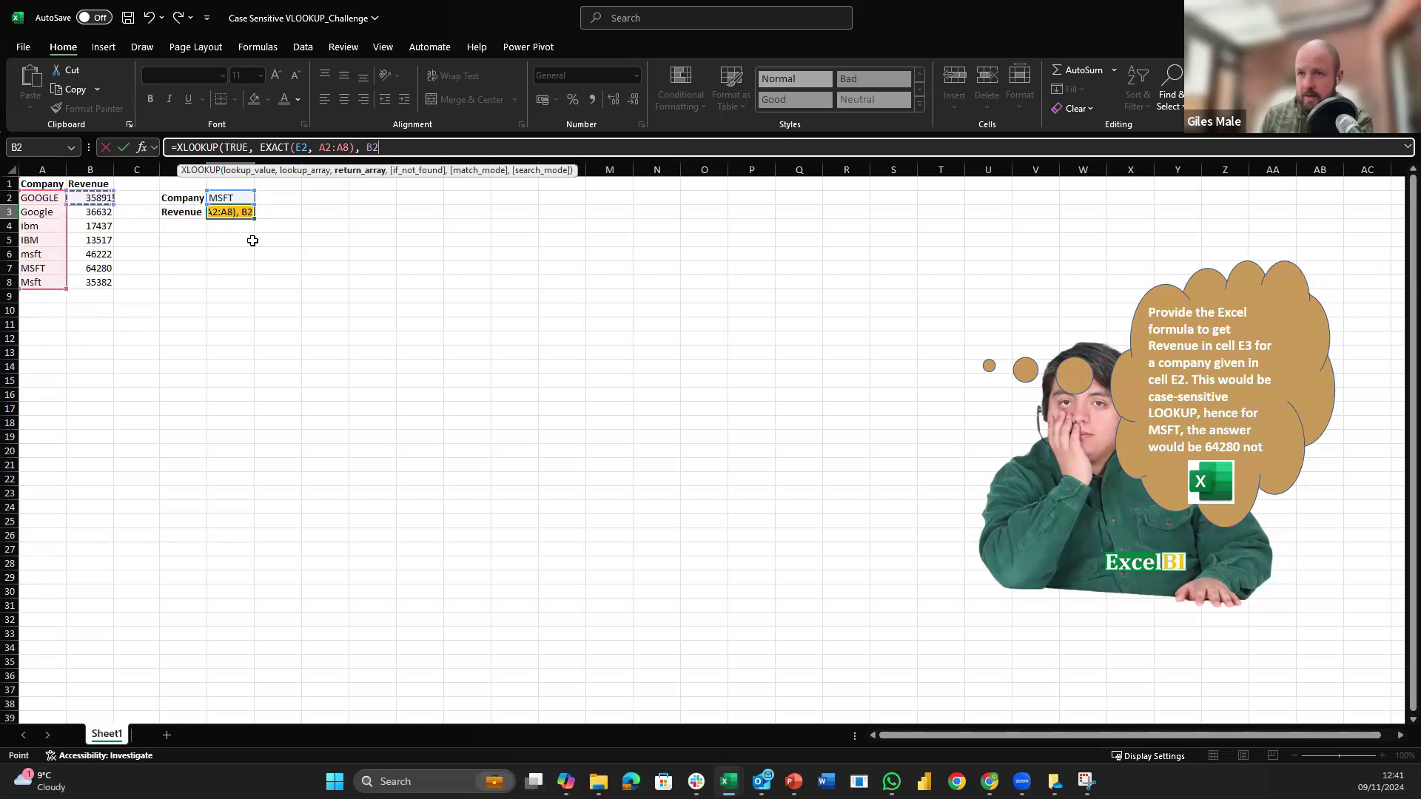
pyautogui.hotkey('shift', 'Down')
pyautogui.hotkey('shift', 'Down')
pyautogui.hotkey('shift', 'Down')
pyautogui.hotkey('shift', 'Down')
pyautogui.hotkey('shift', 'Down')
pyautogui.hotkey('shift', 'Down')
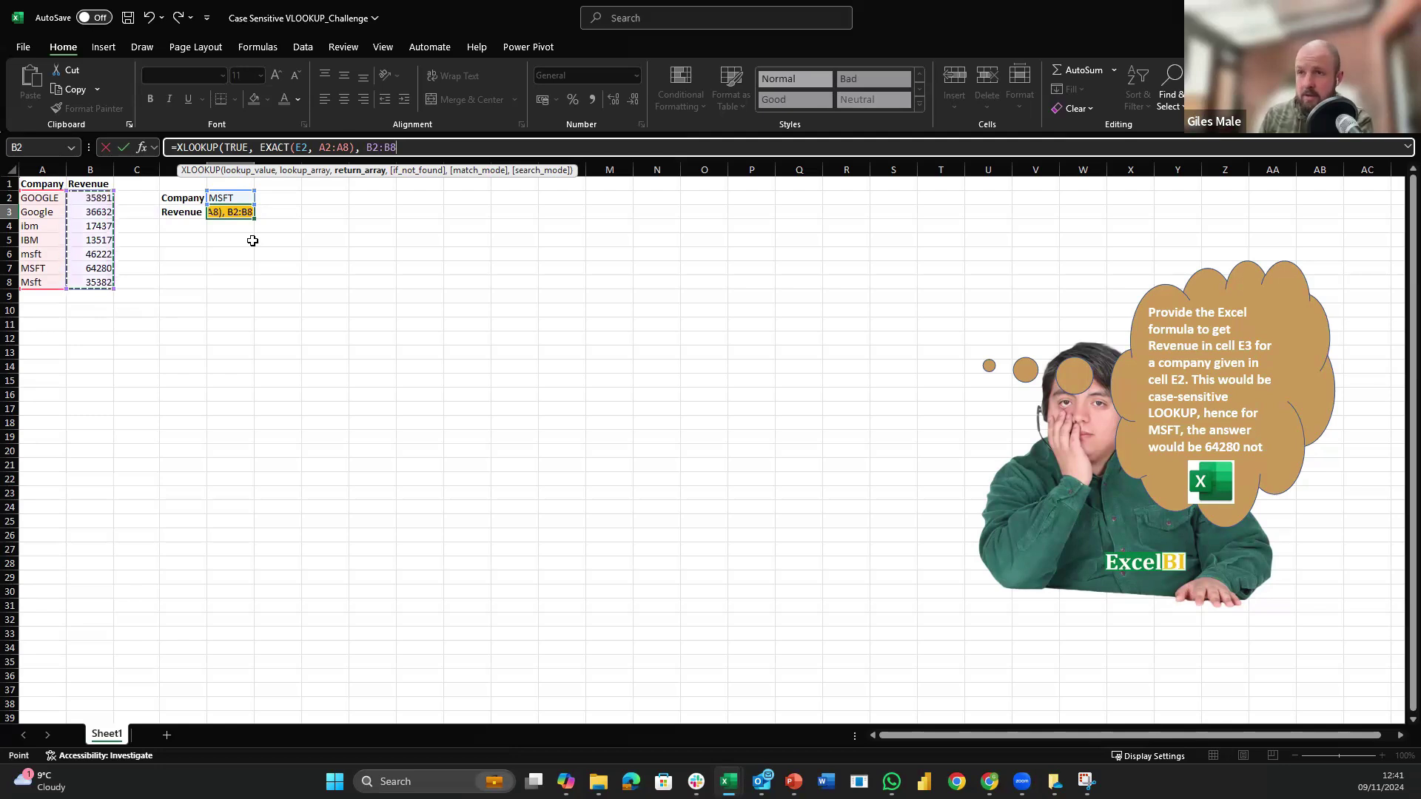
pyautogui.write(')')
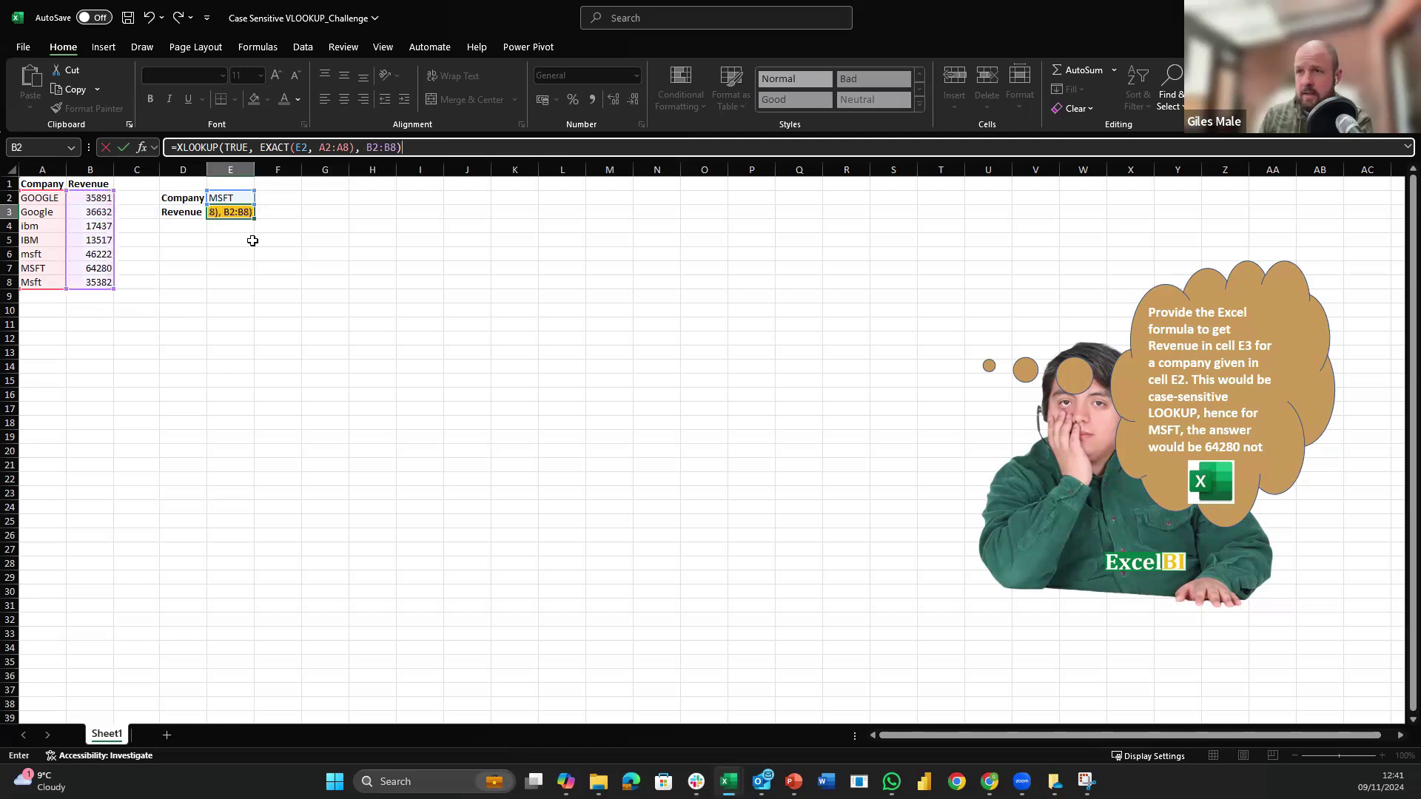
pyautogui.hotkey('ctrl', 'Return')
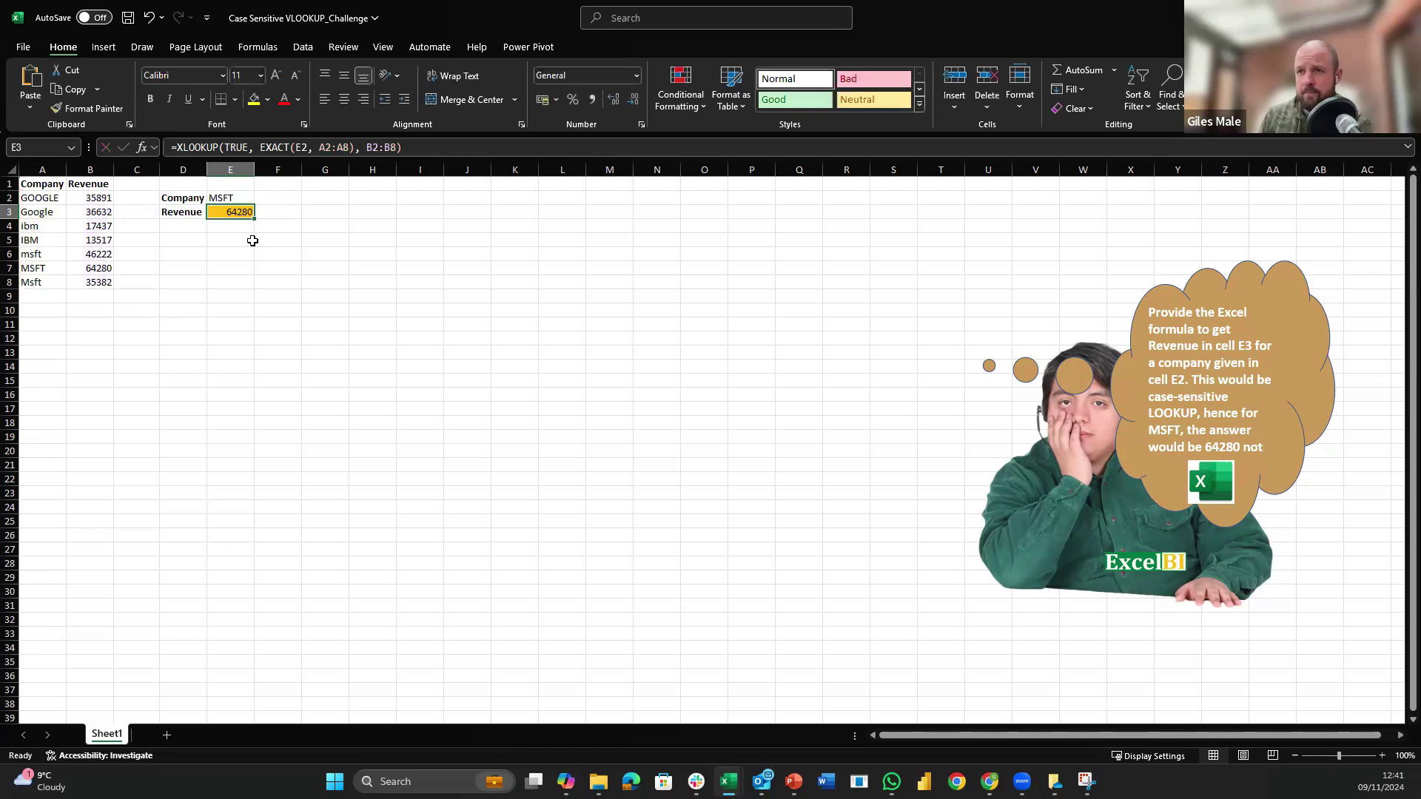
# Step: Test the case-sensitive lookup by setting the company in E2 to msft
pyautogui.press('Up')
pyautogui.write('msft')
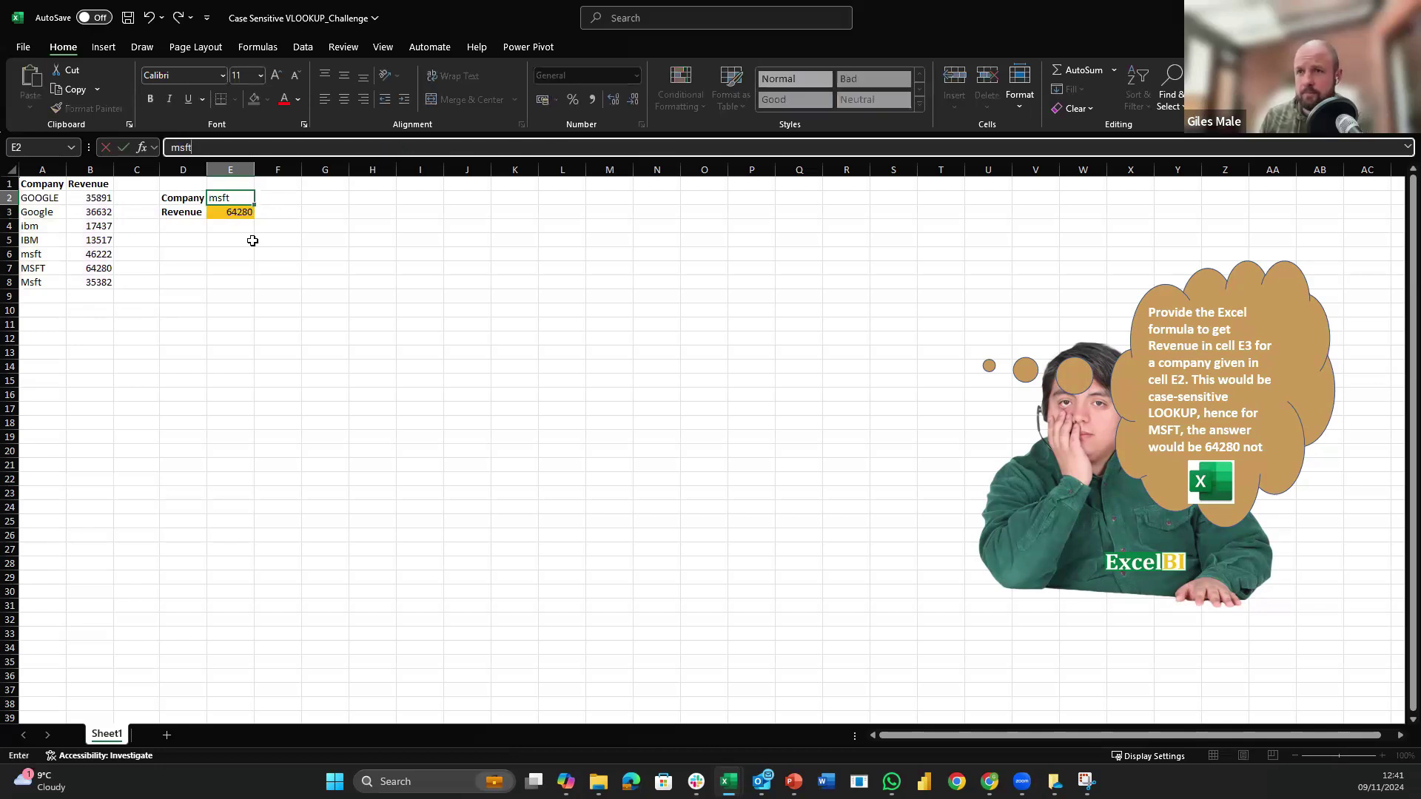
pyautogui.hotkey('ctrl', 'Return')
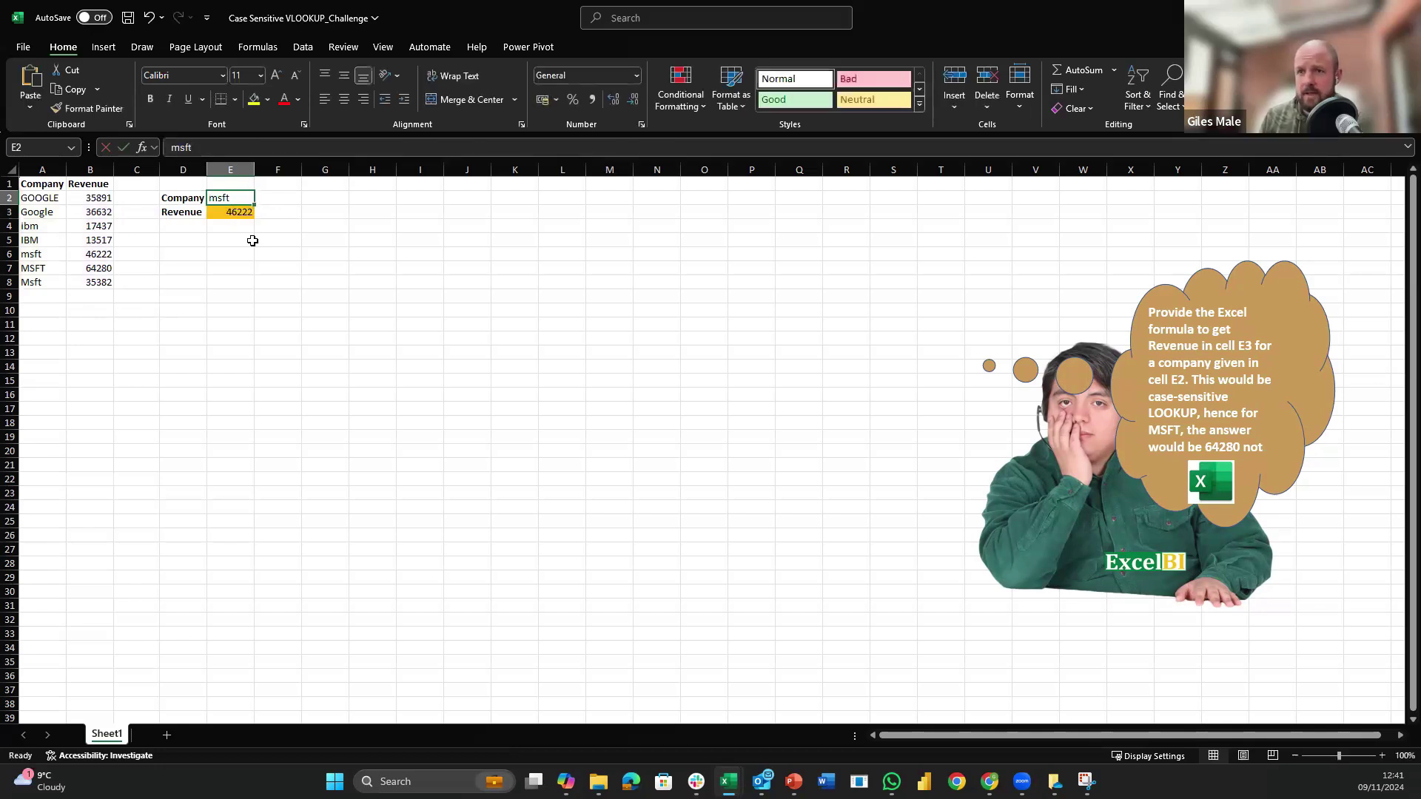
pyautogui.press('Down')
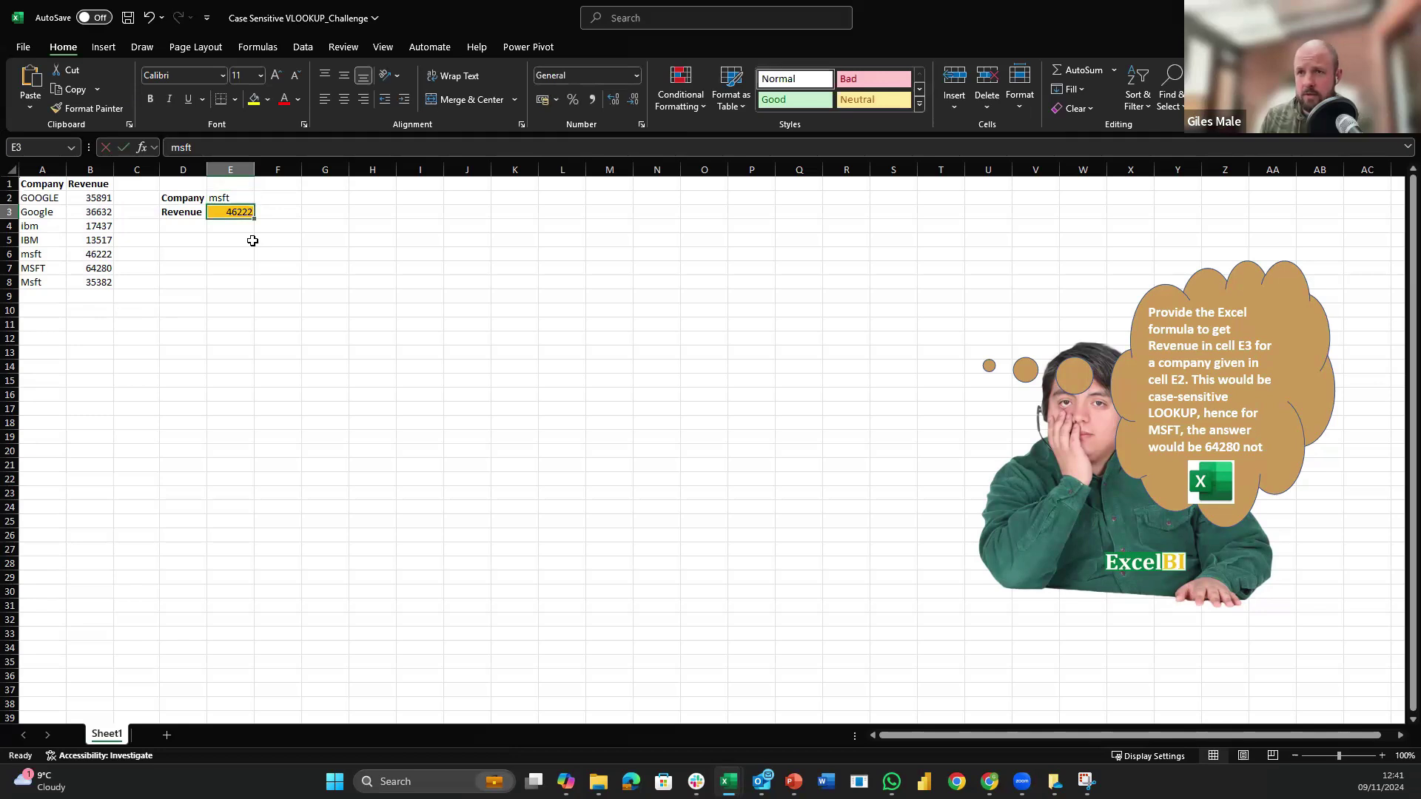
pyautogui.write('M')
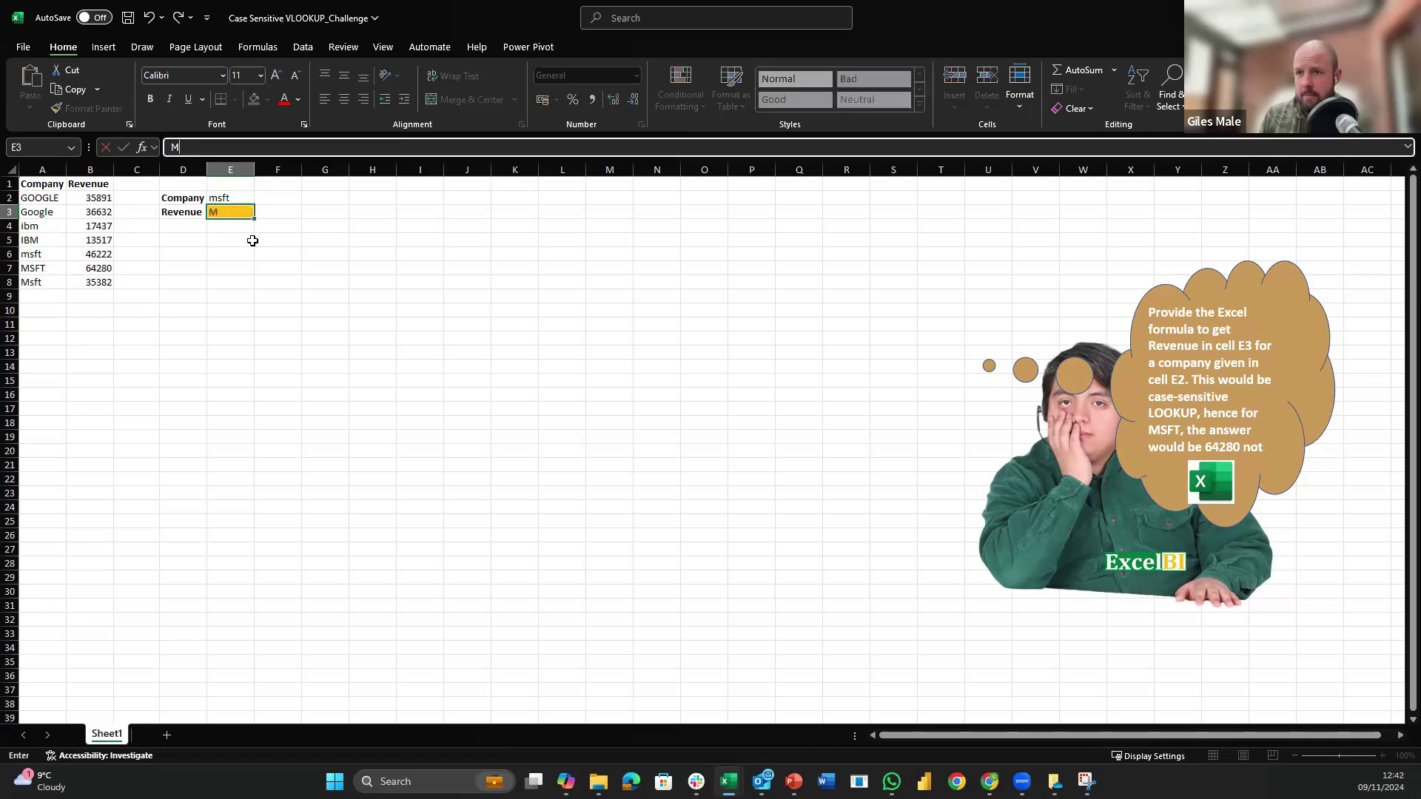
pyautogui.write('sft')
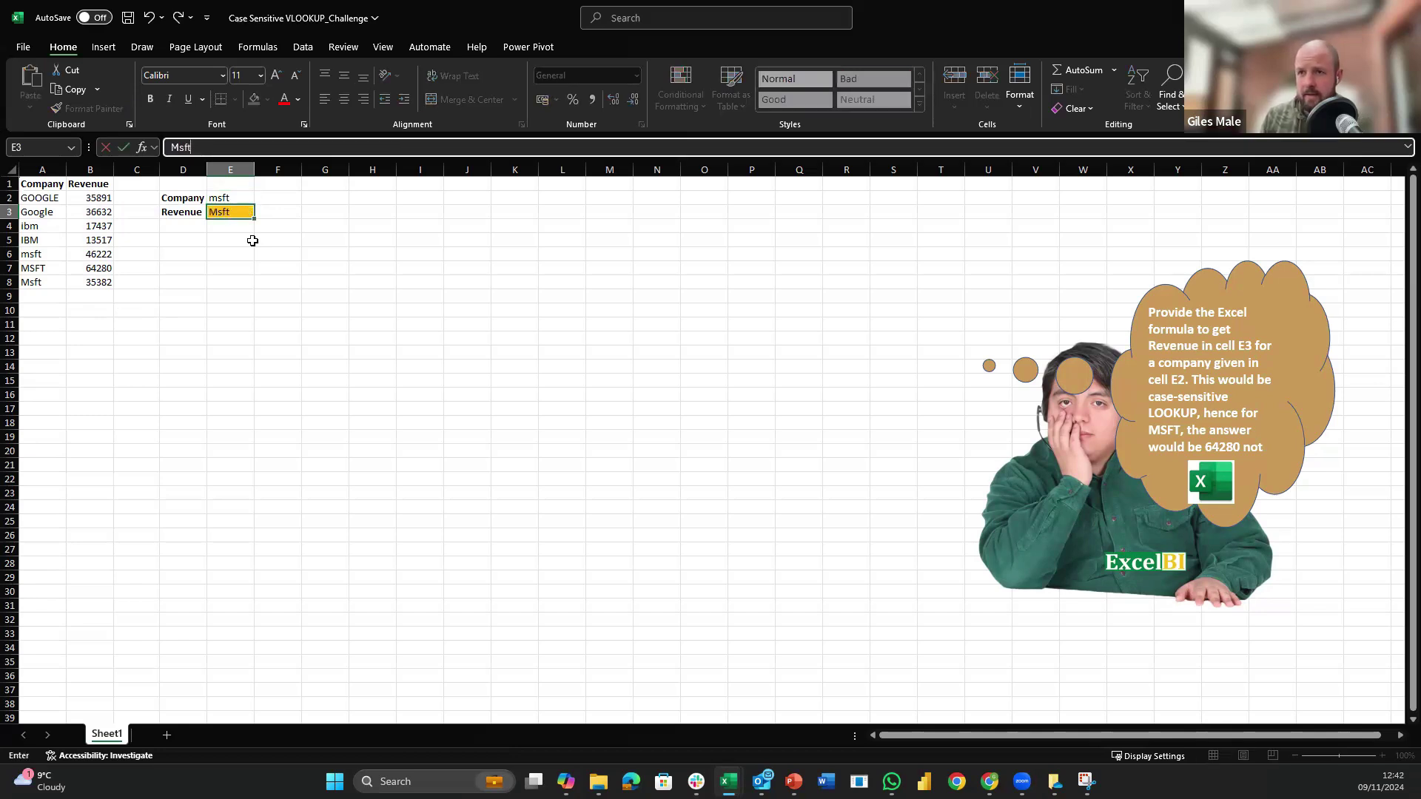
pyautogui.hotkey('ctrl', 'Return')
pyautogui.hotkey('ctrl', 'z')
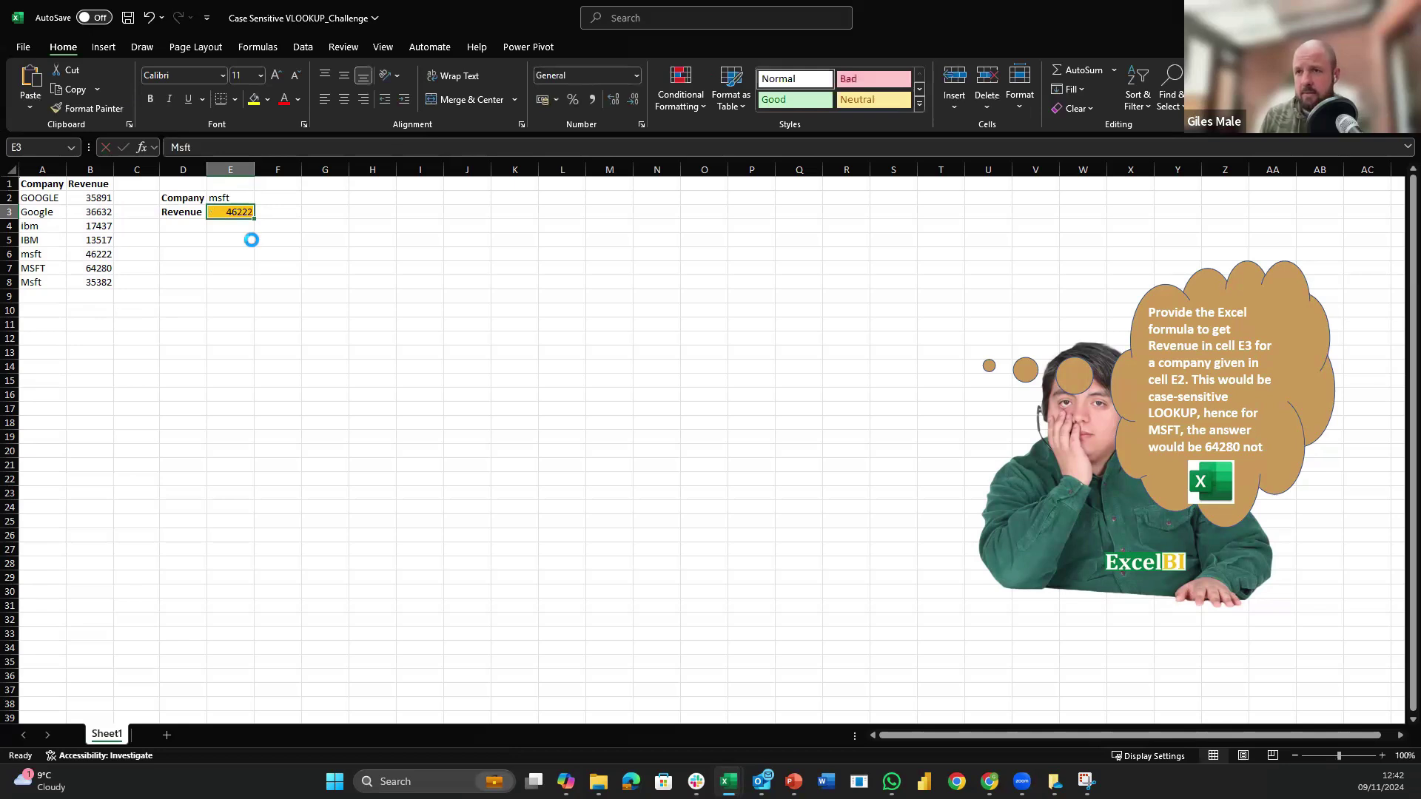
# Step: Test the lookup with mixed case by setting the company in E2 to Msft
pyautogui.press('Up')
pyautogui.write('Msft')
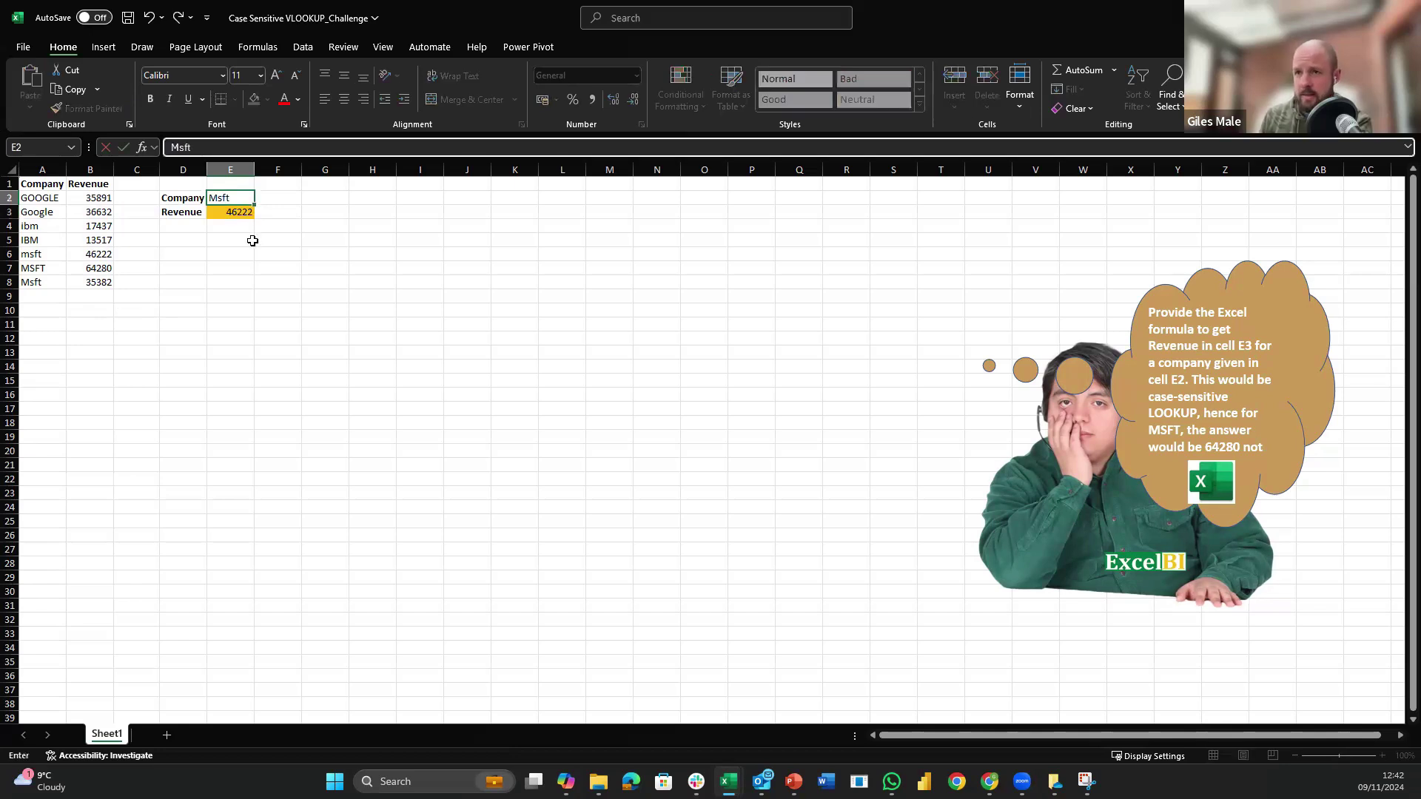
pyautogui.hotkey('ctrl', 'Return')
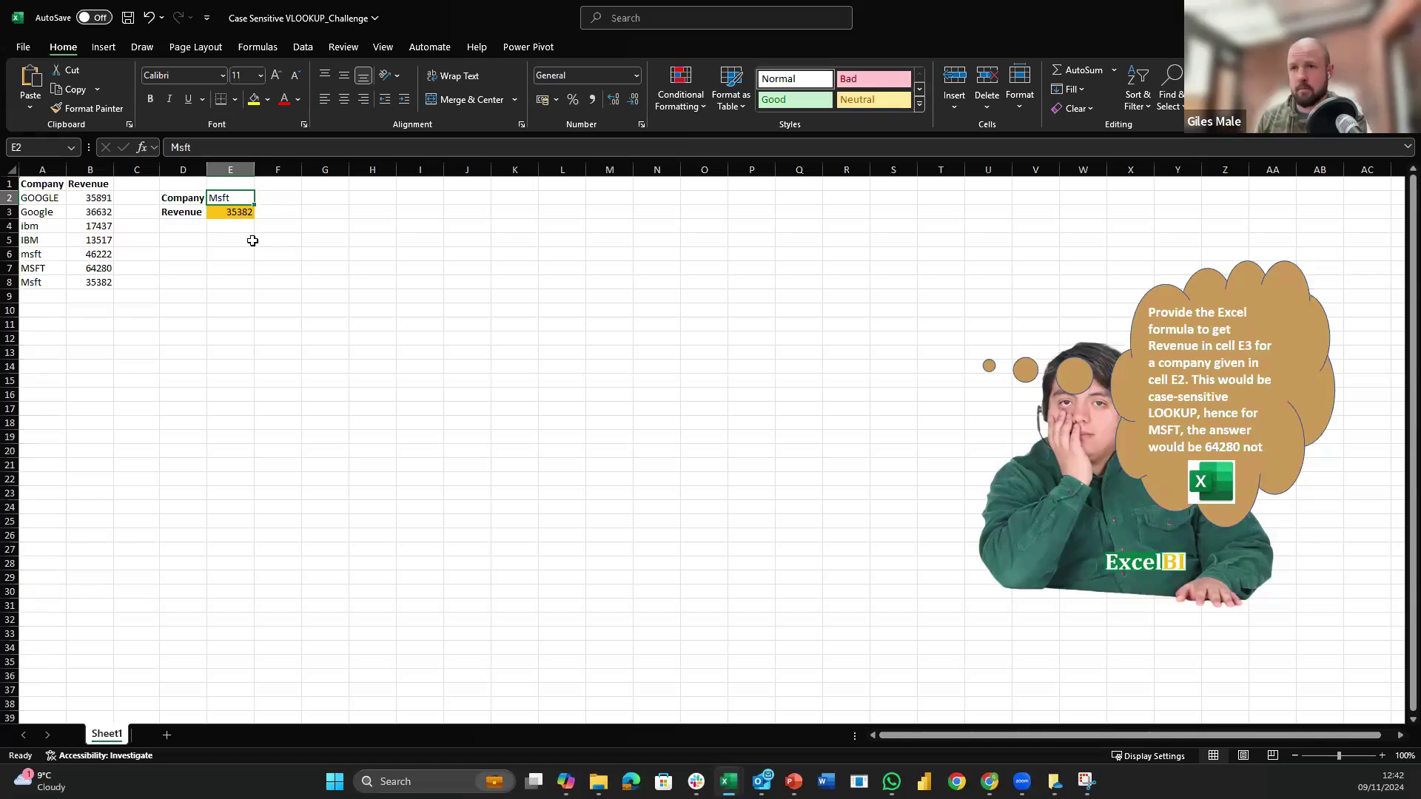
# Step: Try the XLOOKUP formula in E3 without its TRUE lookup value, and undo that change
pyautogui.press('Down')
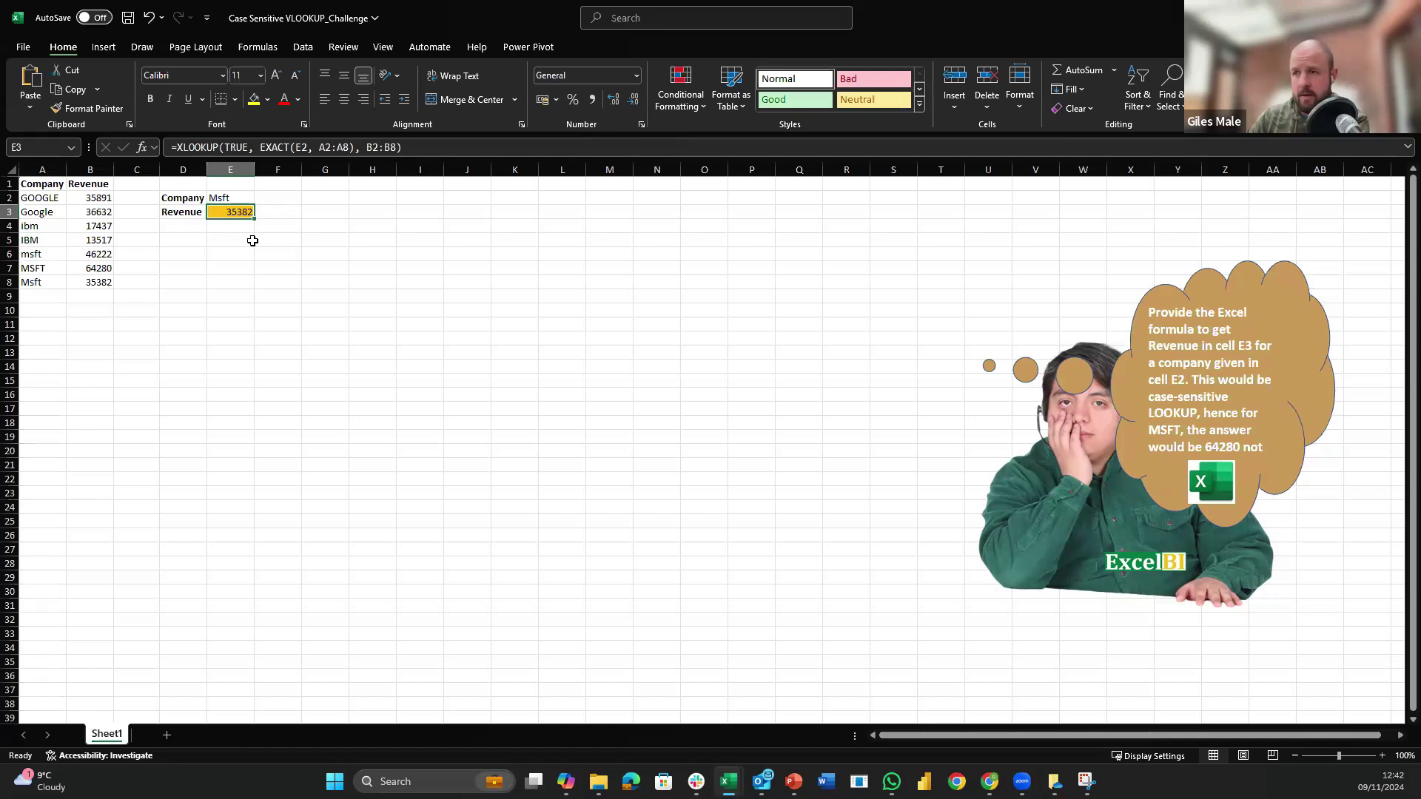
pyautogui.click(247, 147)
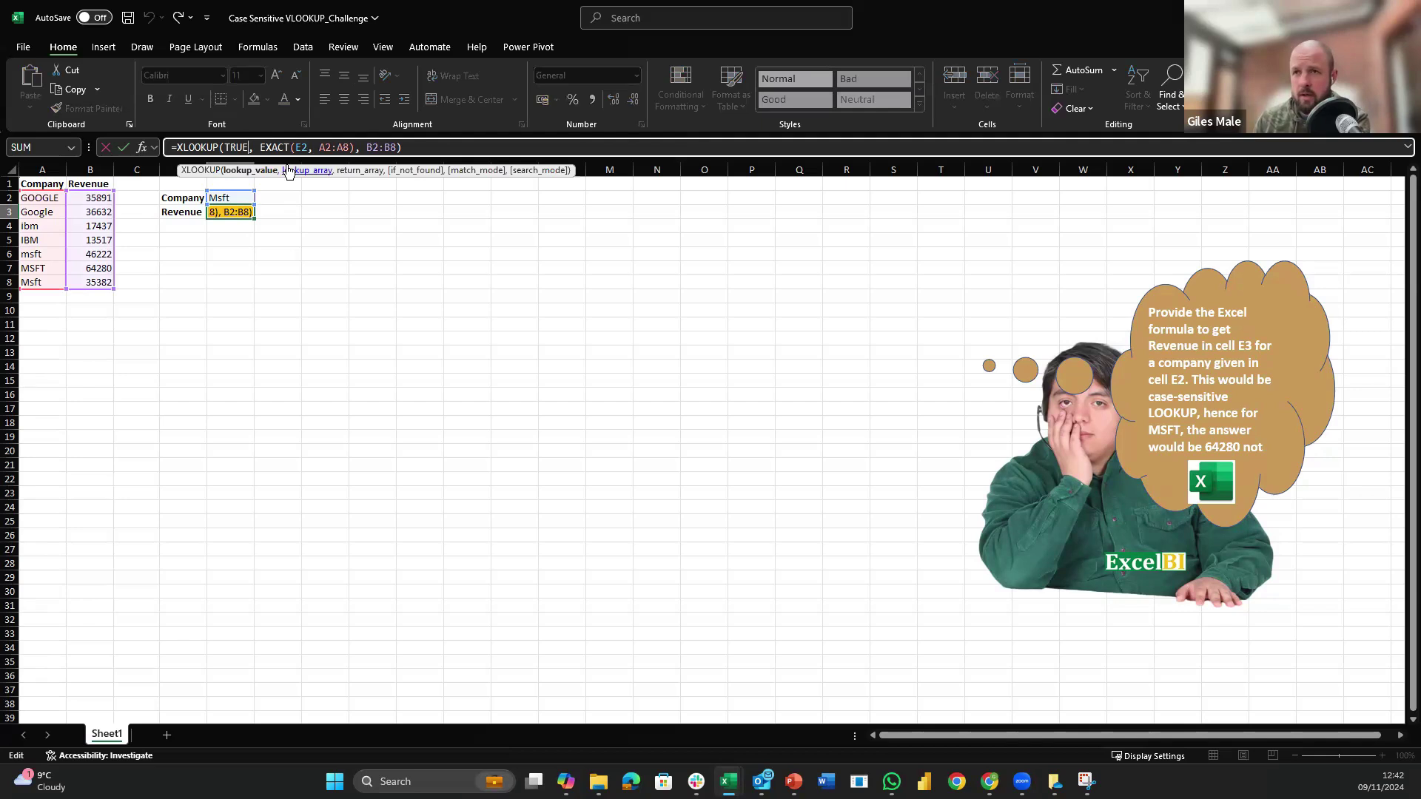
pyautogui.press('BackSpace')
pyautogui.press('BackSpace')
pyautogui.press('BackSpace')
pyautogui.press('BackSpace')
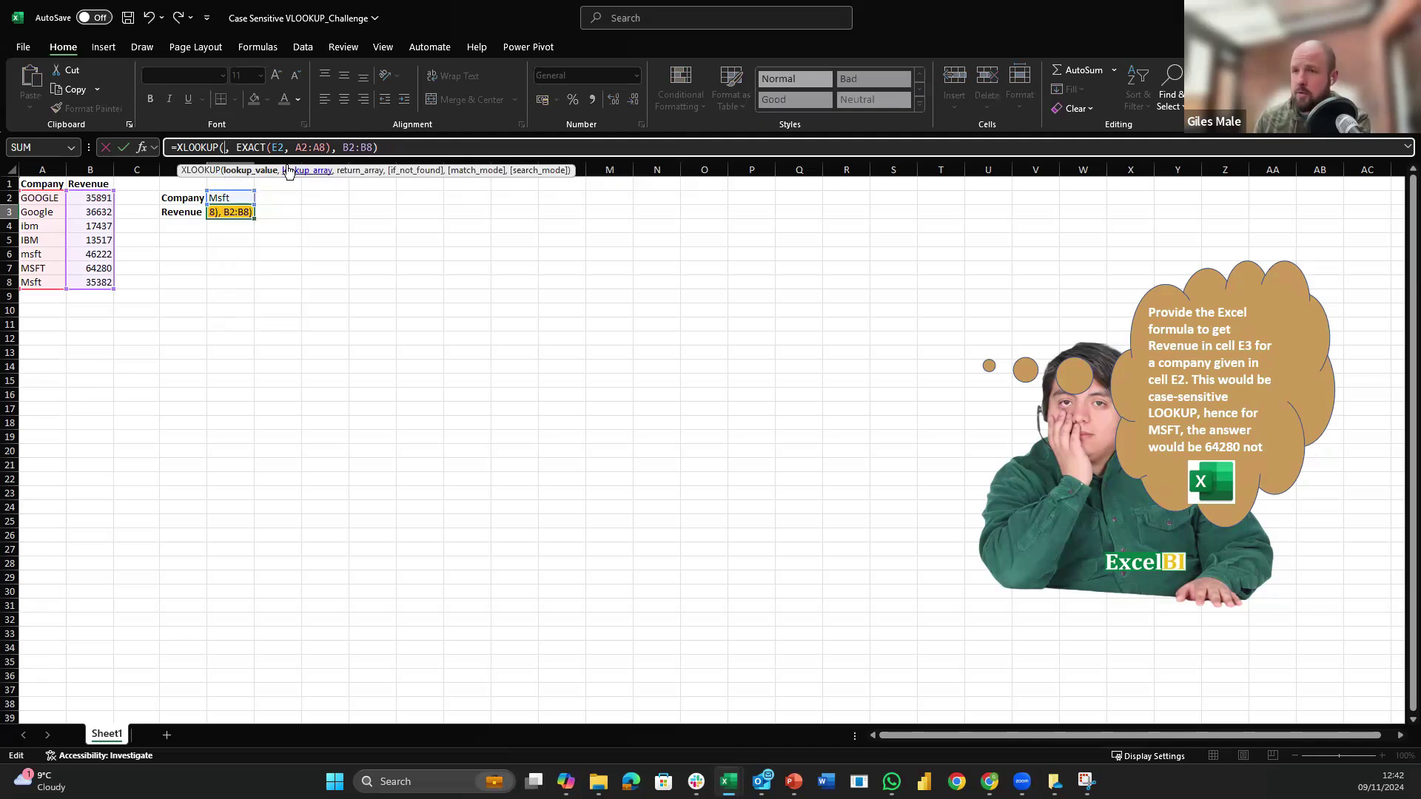
pyautogui.hotkey('ctrl', 'Return')
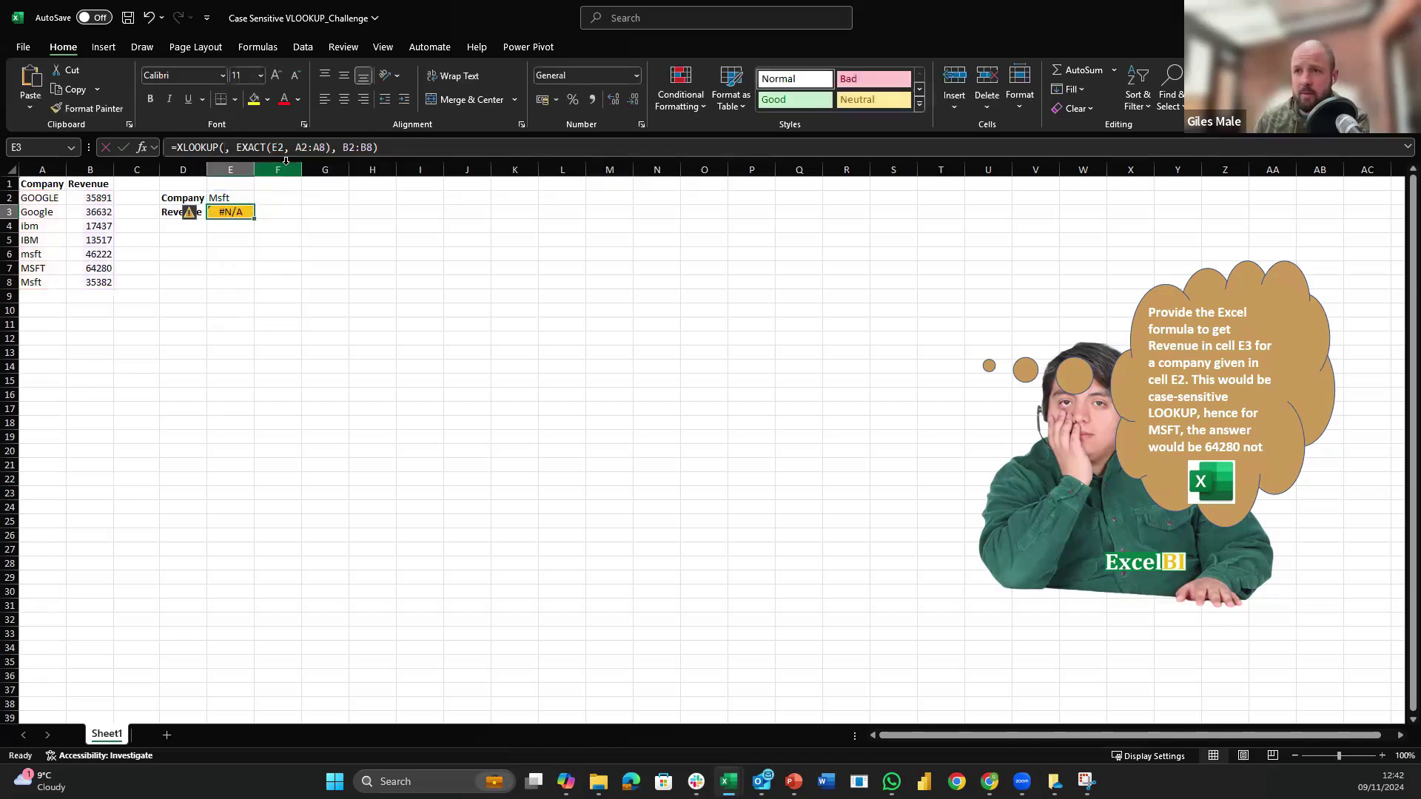
pyautogui.hotkey('ctrl', 'z')
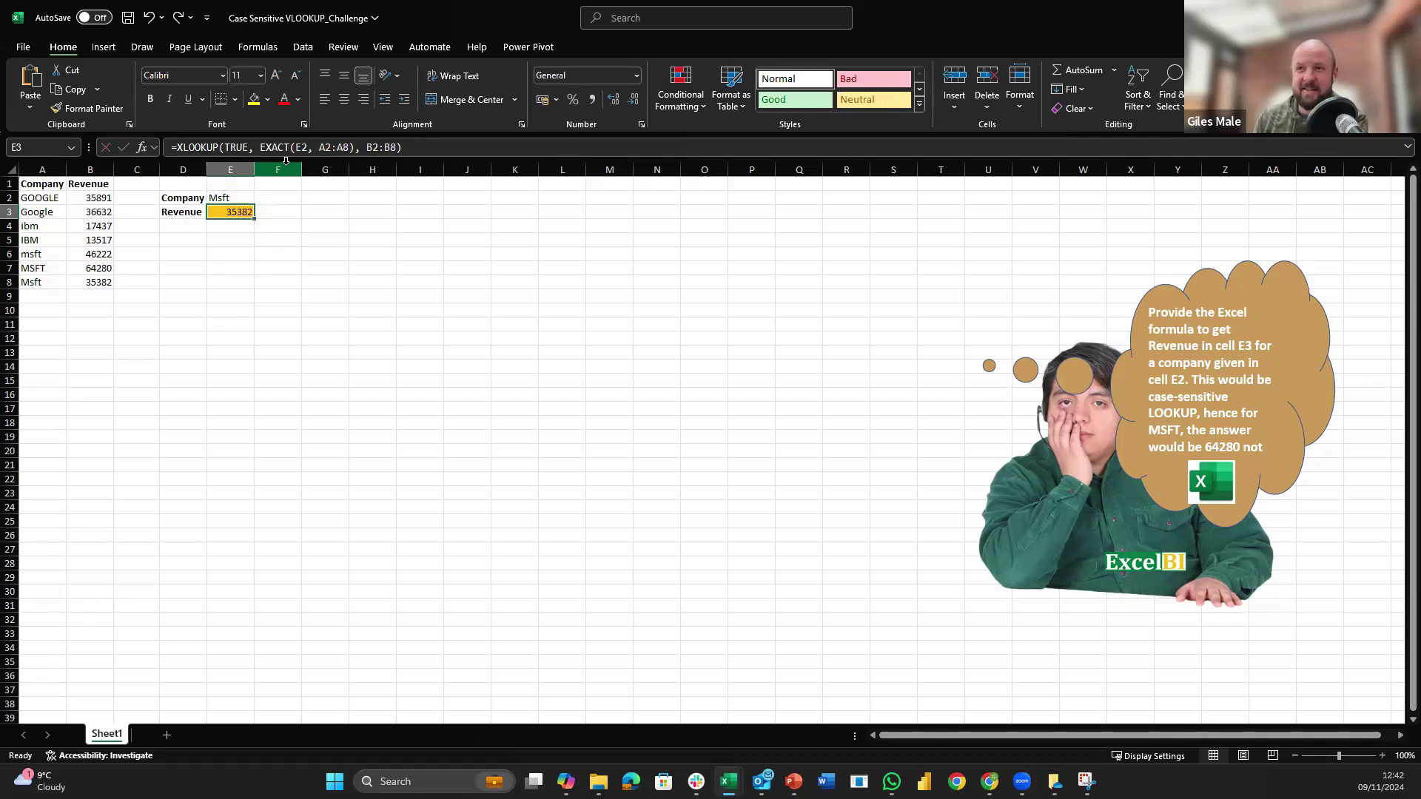
# Step: Clear the XLOOKUP formula from E3 and start an XMATCH formula in E5 with TRUE as the lookup value
pyautogui.press('Delete')
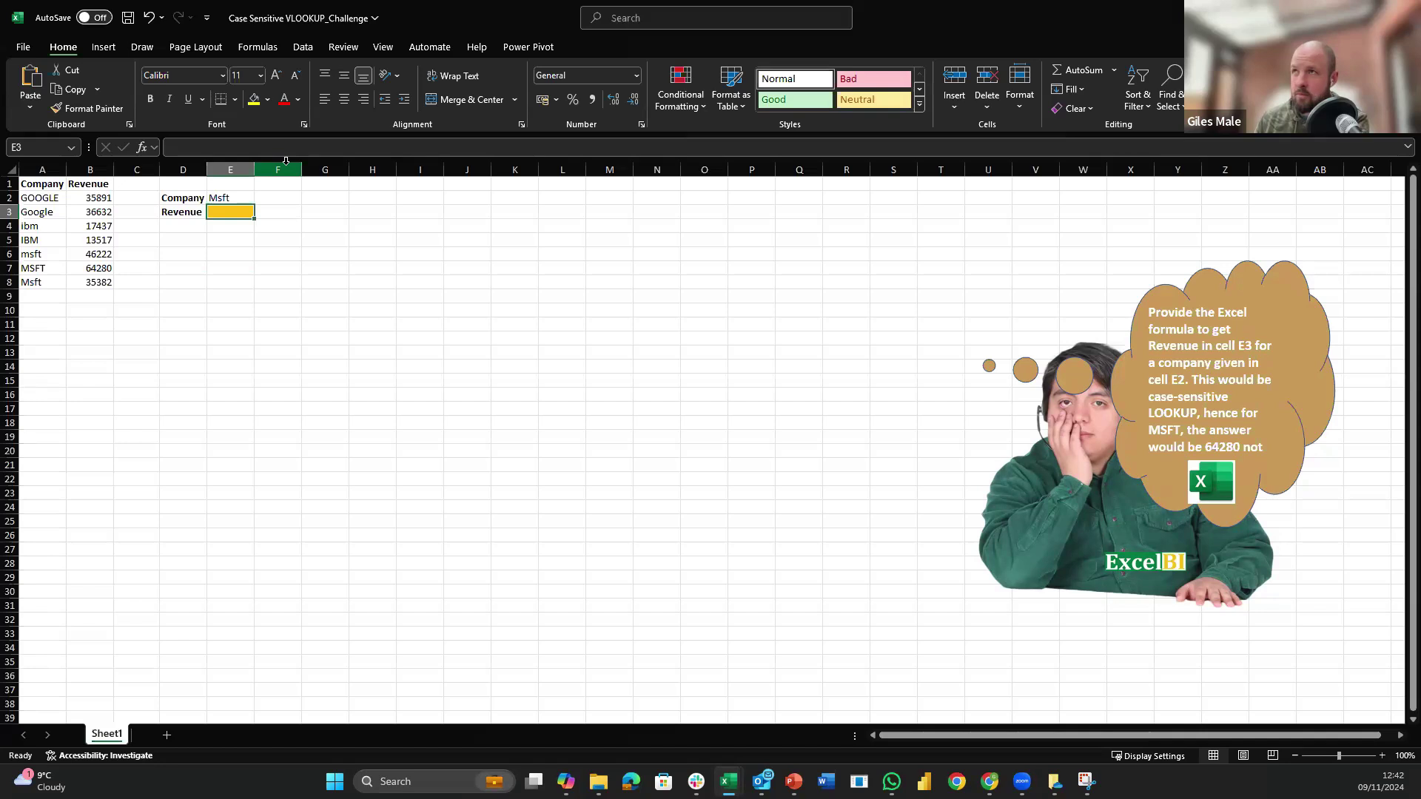
pyautogui.press('Down')
pyautogui.press('Down')
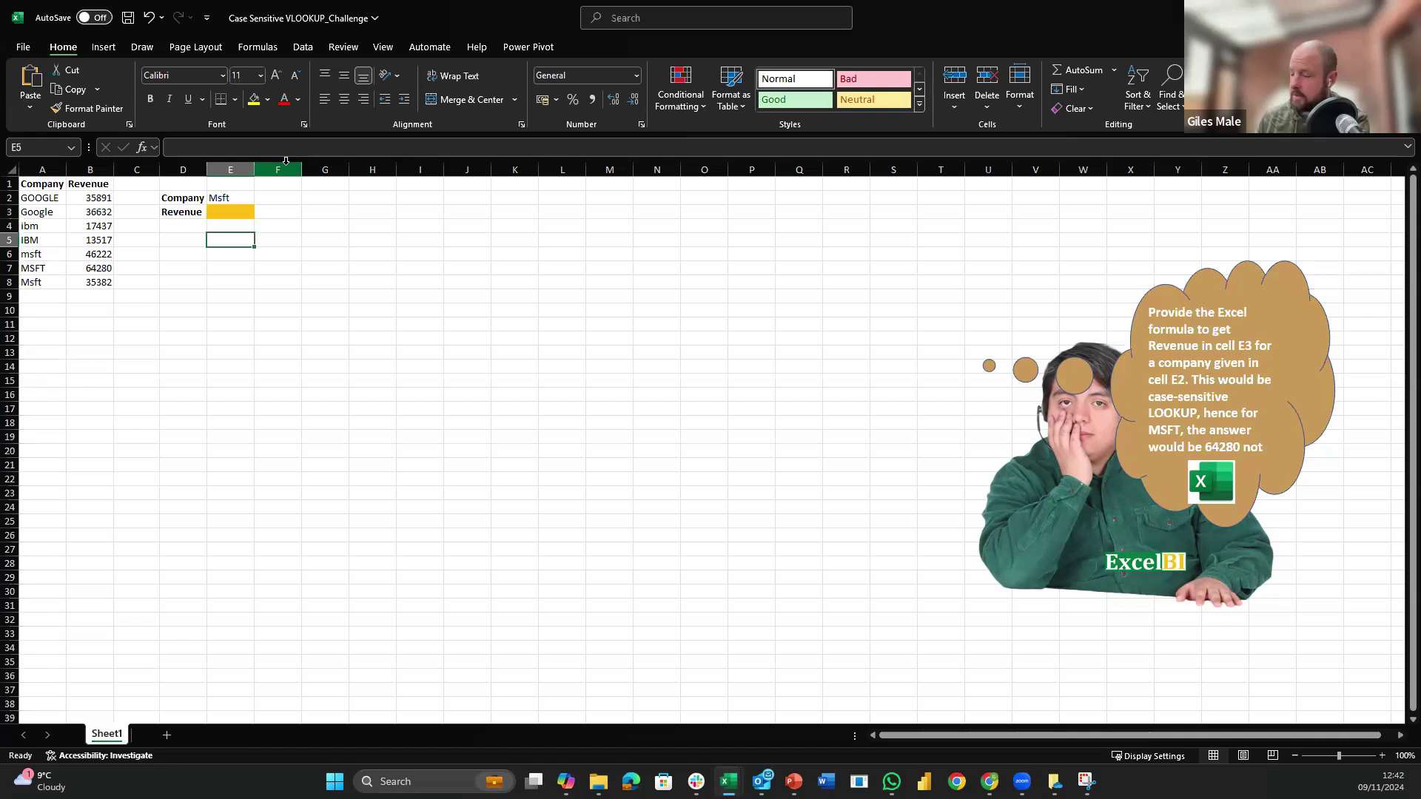
pyautogui.write('=xmatch(')
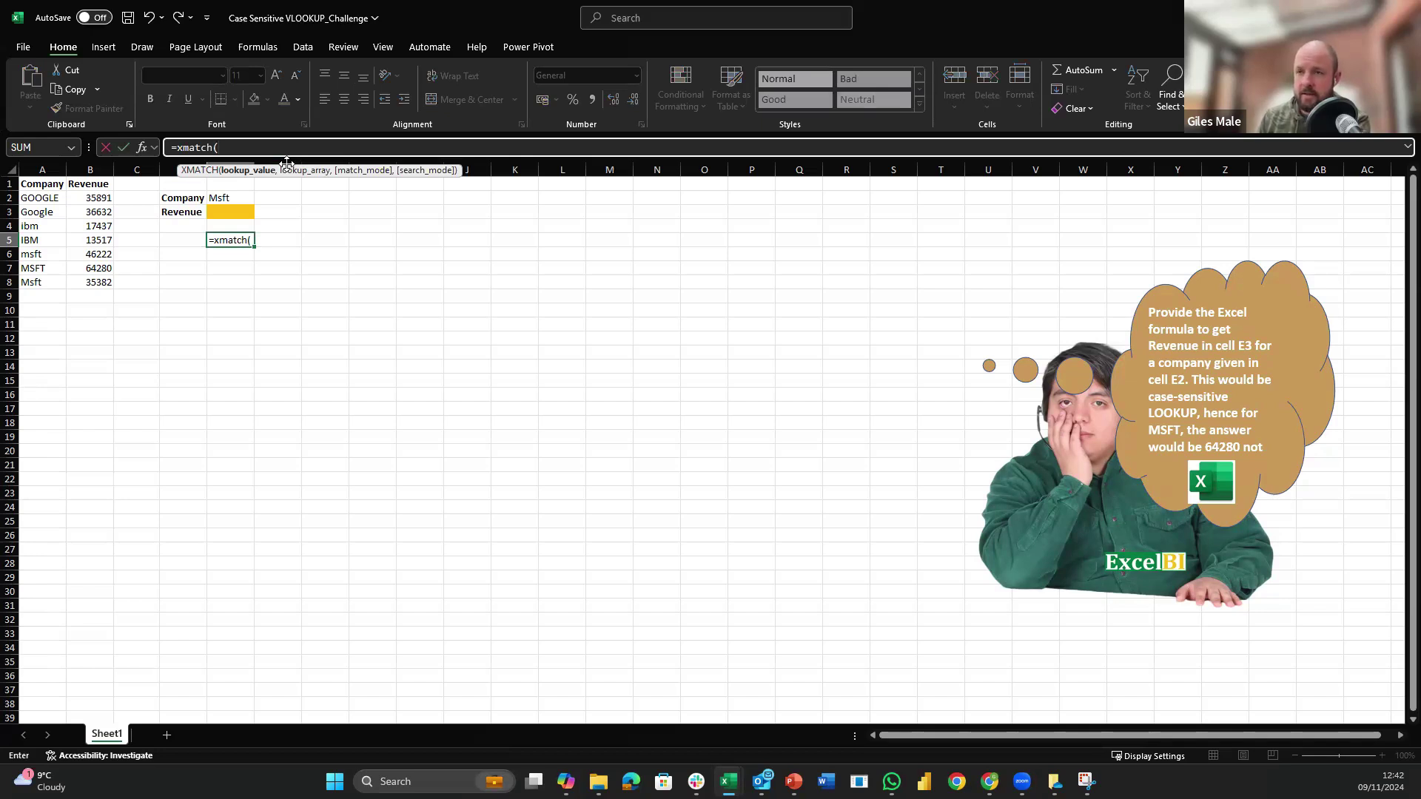
pyautogui.write('TRUE')
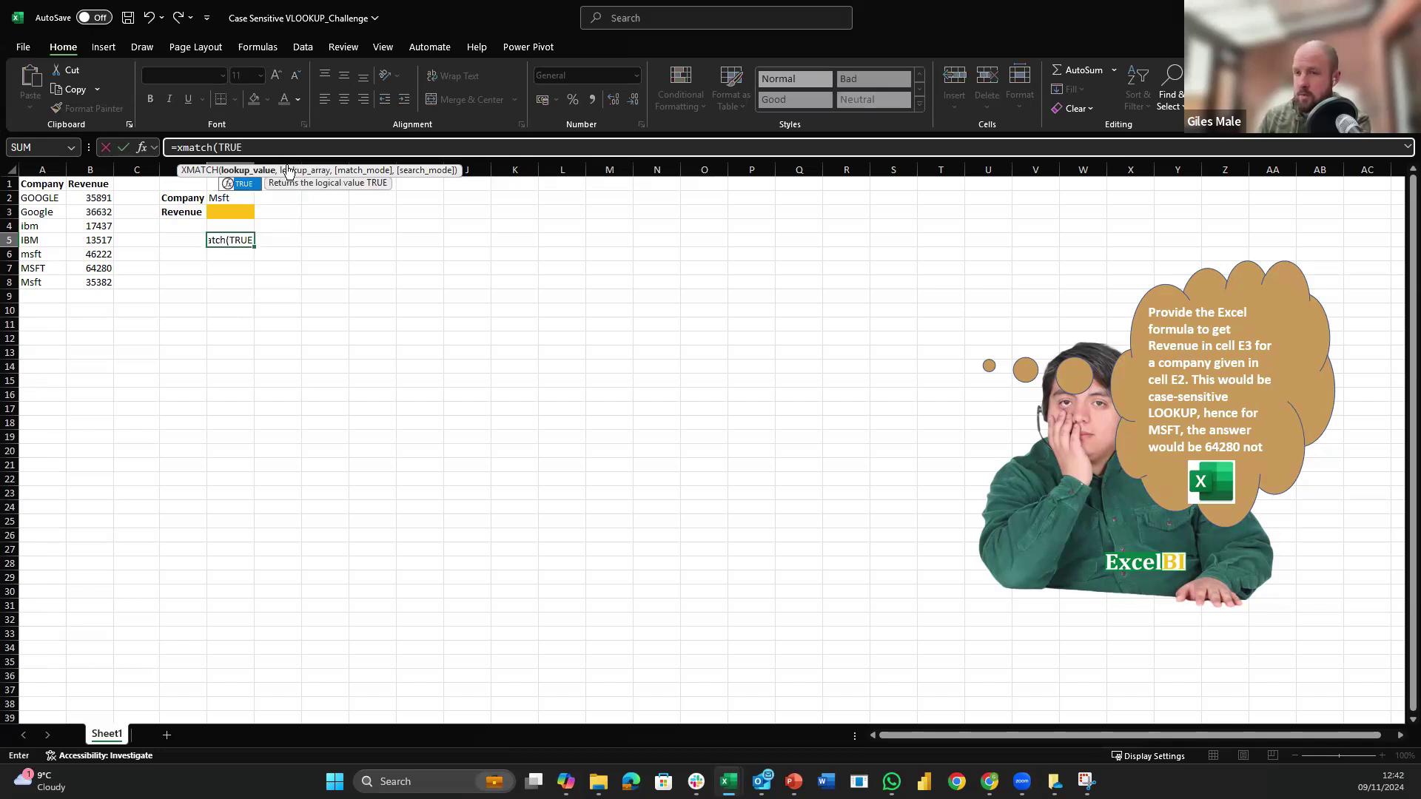
pyautogui.write(',')
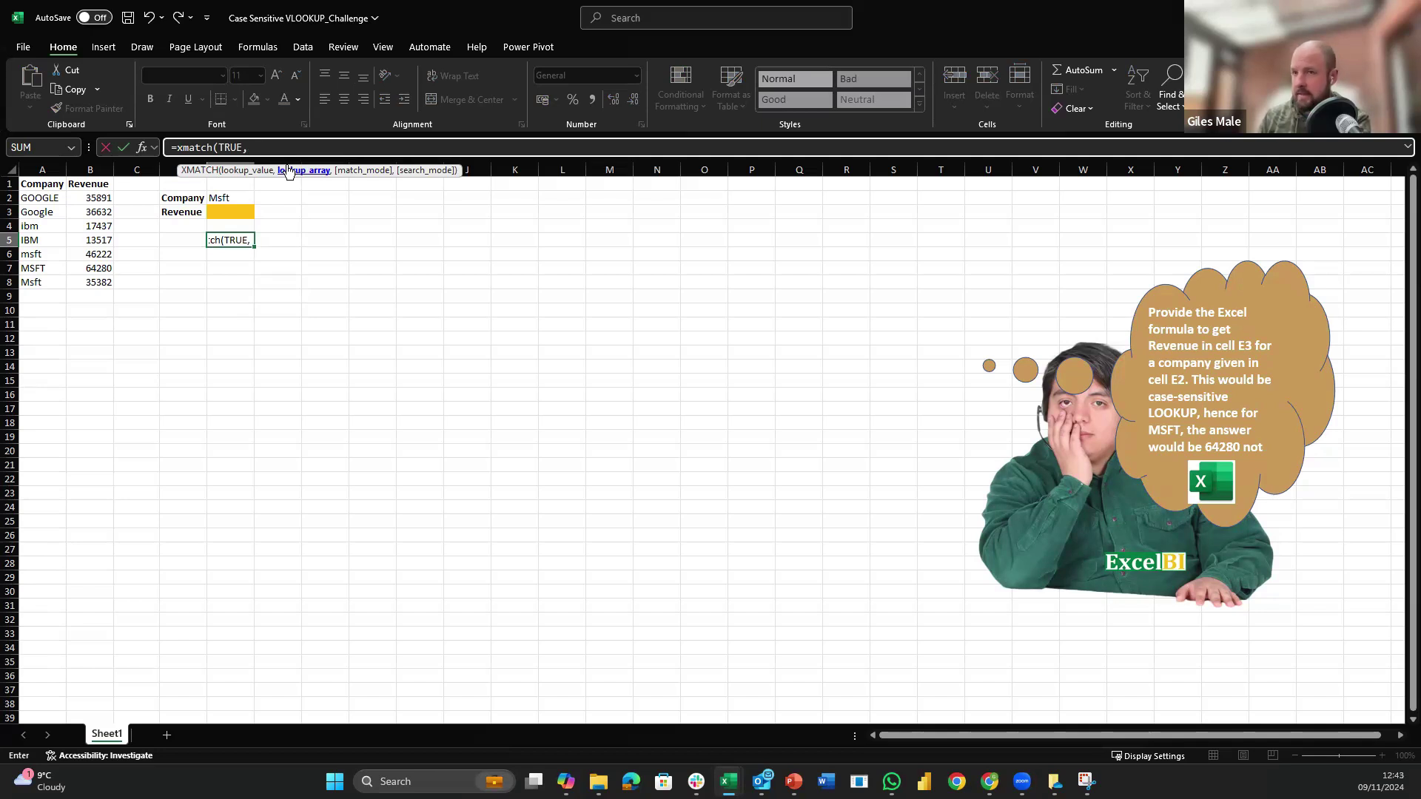
# Step: Add EXACT as the lookup array of the XMATCH formula, with company cell E2 as its first text
pyautogui.write('EAX')
pyautogui.press('BackSpace')
pyautogui.press('BackSpace')
pyautogui.write('XA')
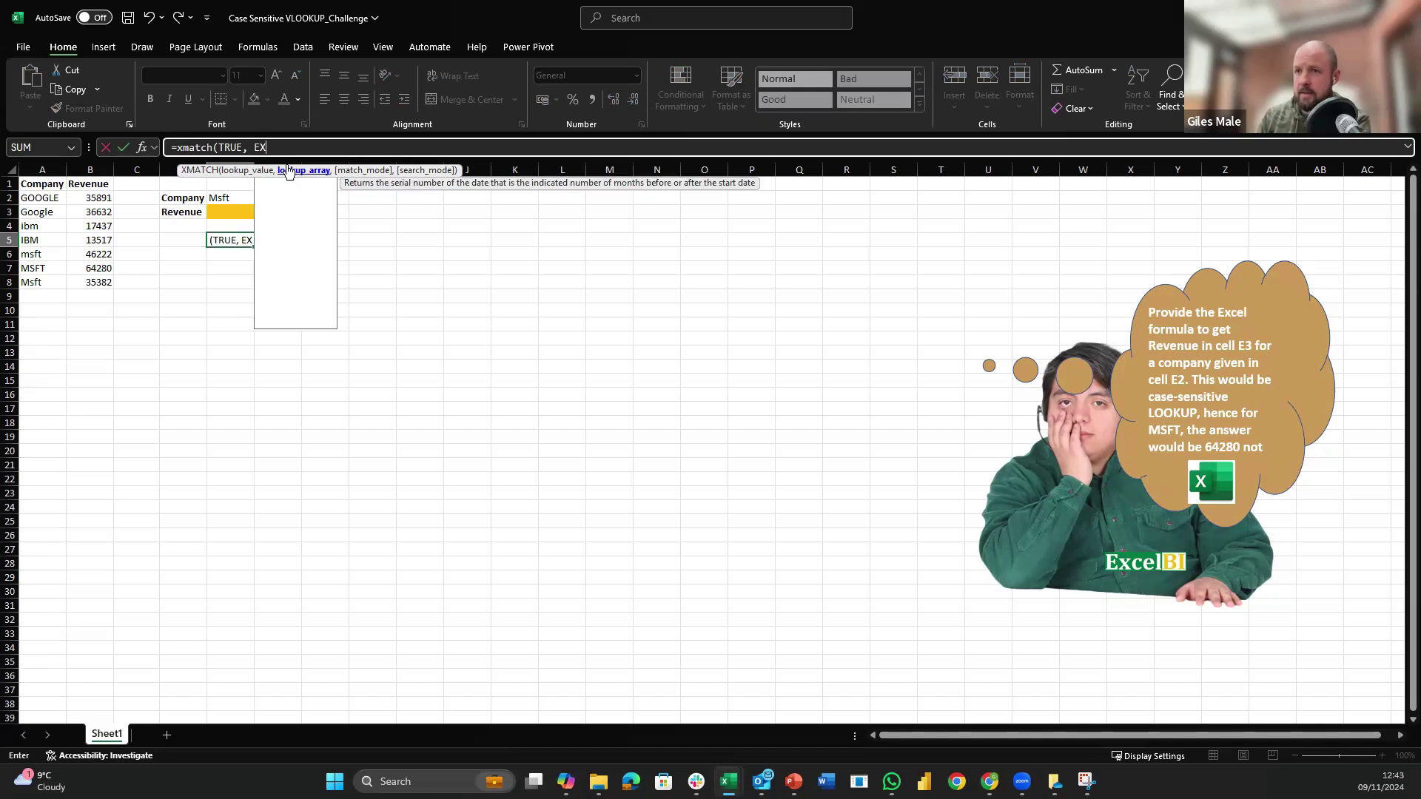
pyautogui.press('Tab')
pyautogui.press('Up')
pyautogui.press('Up')
pyautogui.press('Up')
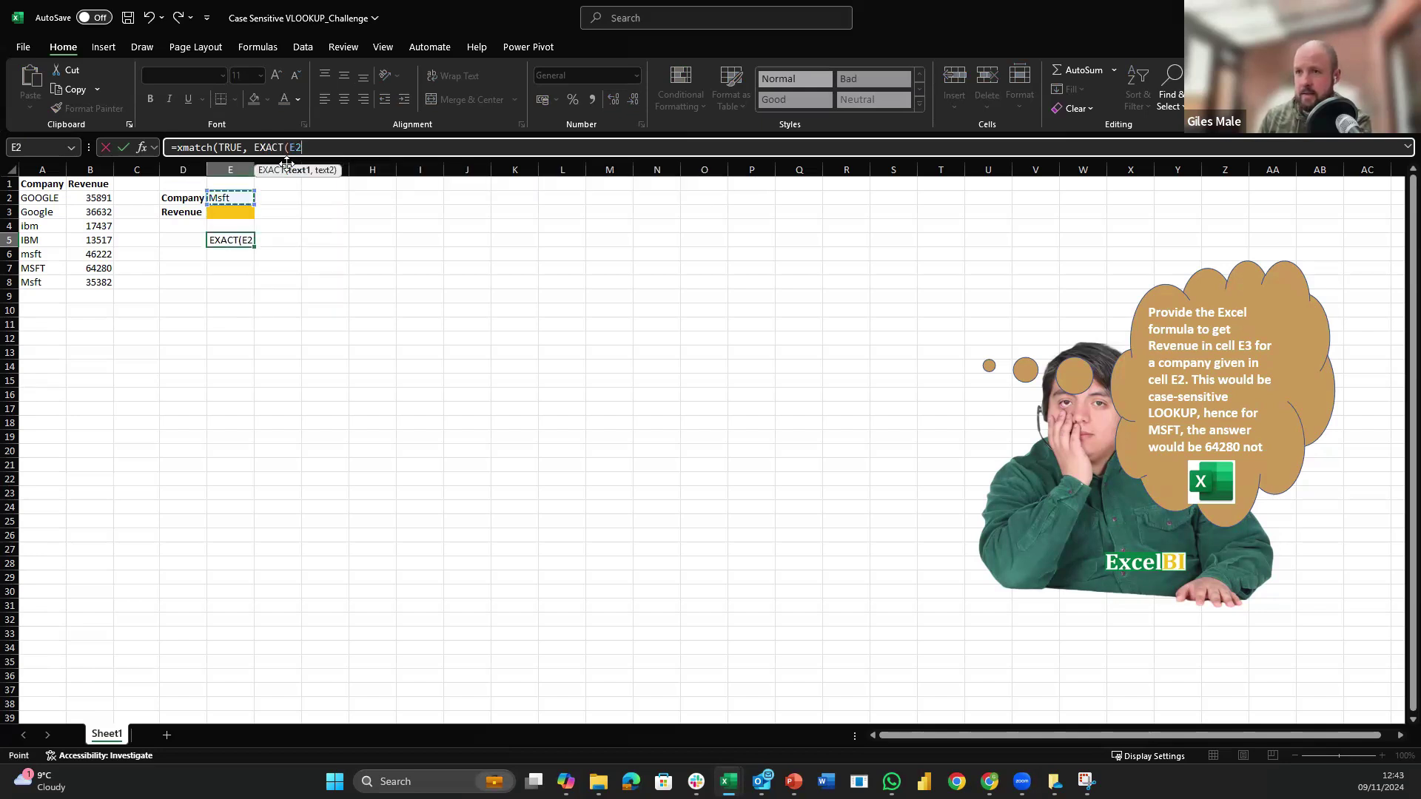
# Step: Finish the XMATCH formula in E5 with company range A2:A8 as the second text of EXACT
pyautogui.write(',')
pyautogui.press('Left')
pyautogui.press('Left')
pyautogui.press('Left')
pyautogui.press('Left')
pyautogui.press('Up')
pyautogui.press('Up')
pyautogui.press('Up')
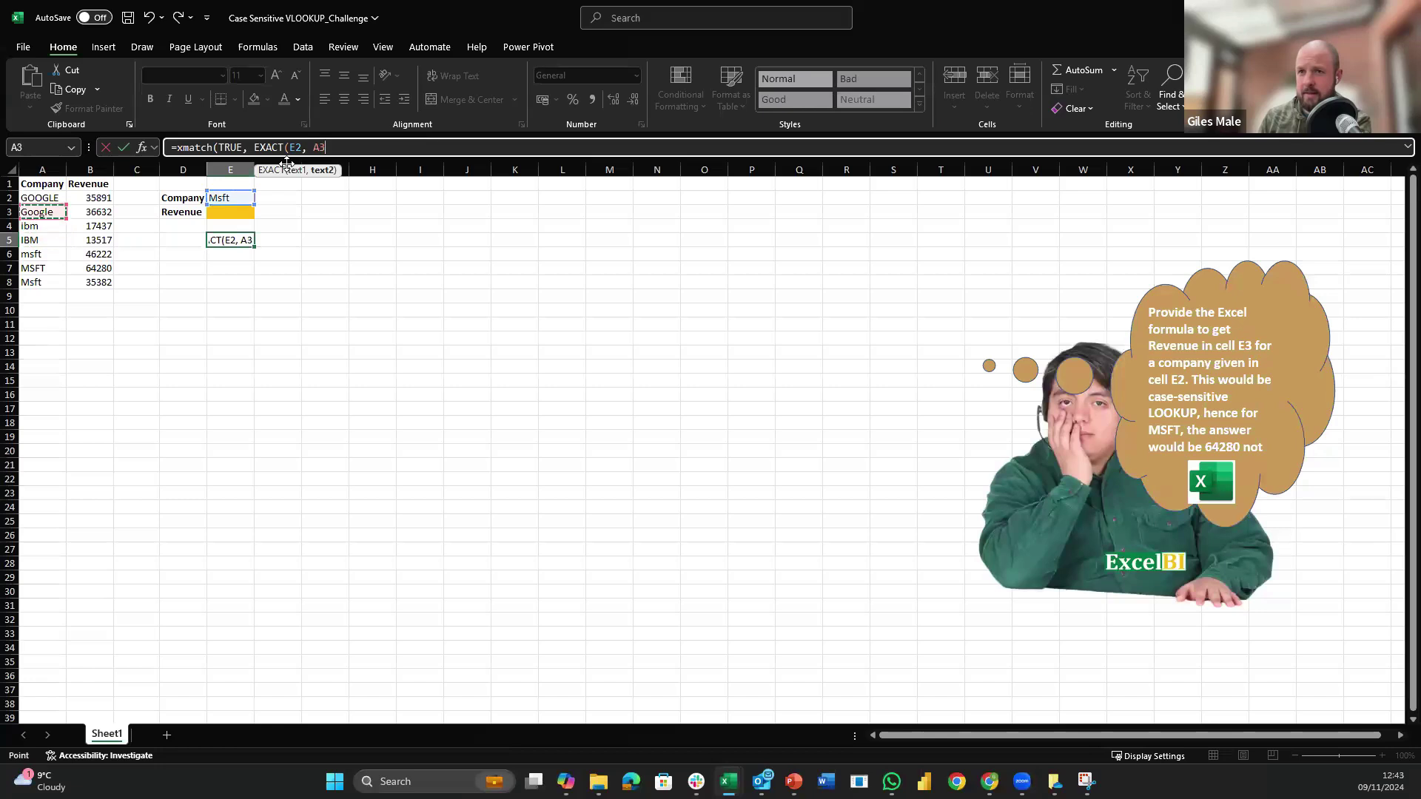
pyautogui.hotkey('shift', 'Down')
pyautogui.hotkey('shift', 'Down')
pyautogui.hotkey('shift', 'Down')
pyautogui.hotkey('shift', 'Down')
pyautogui.hotkey('shift', 'Down')
pyautogui.hotkey('shift', 'Down')
pyautogui.write(')')
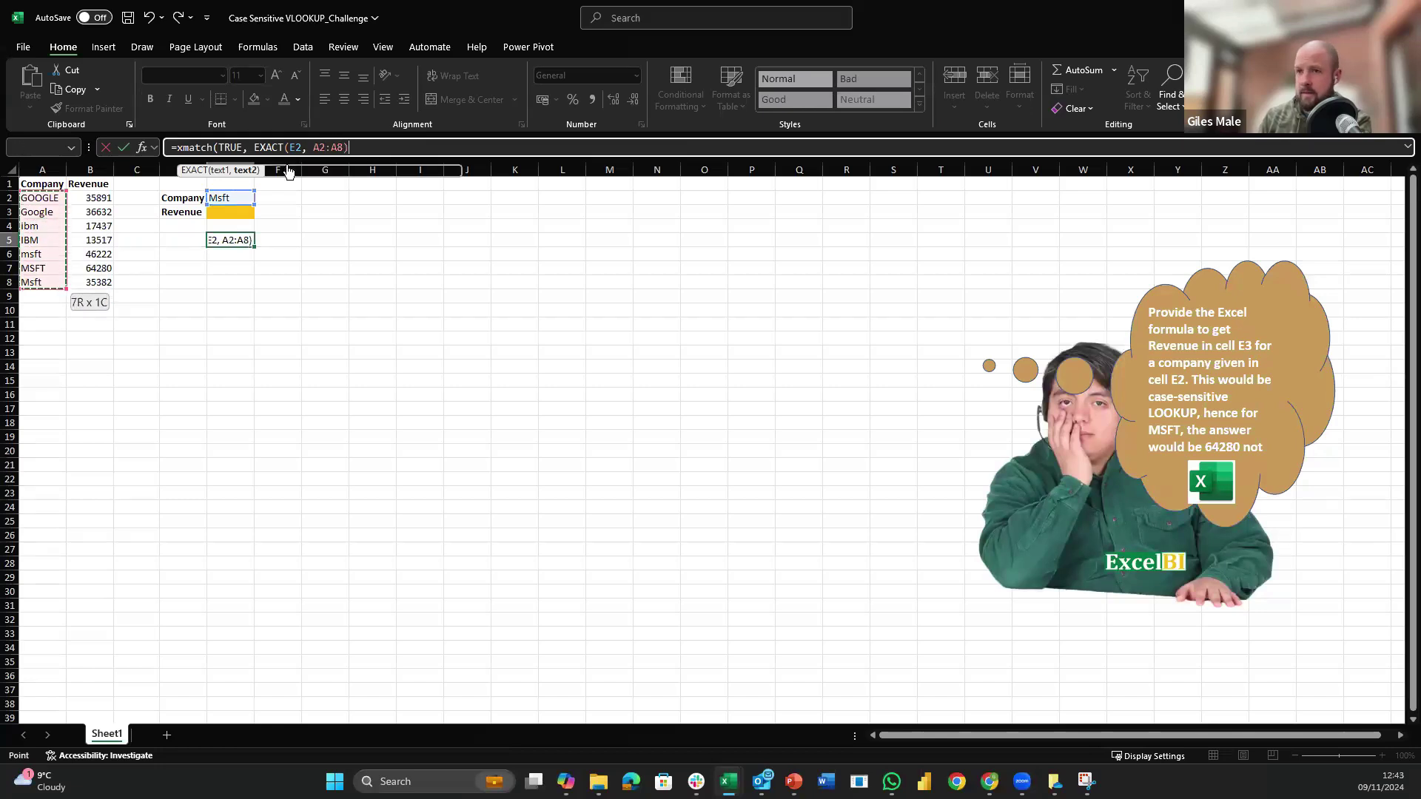
pyautogui.write(')')
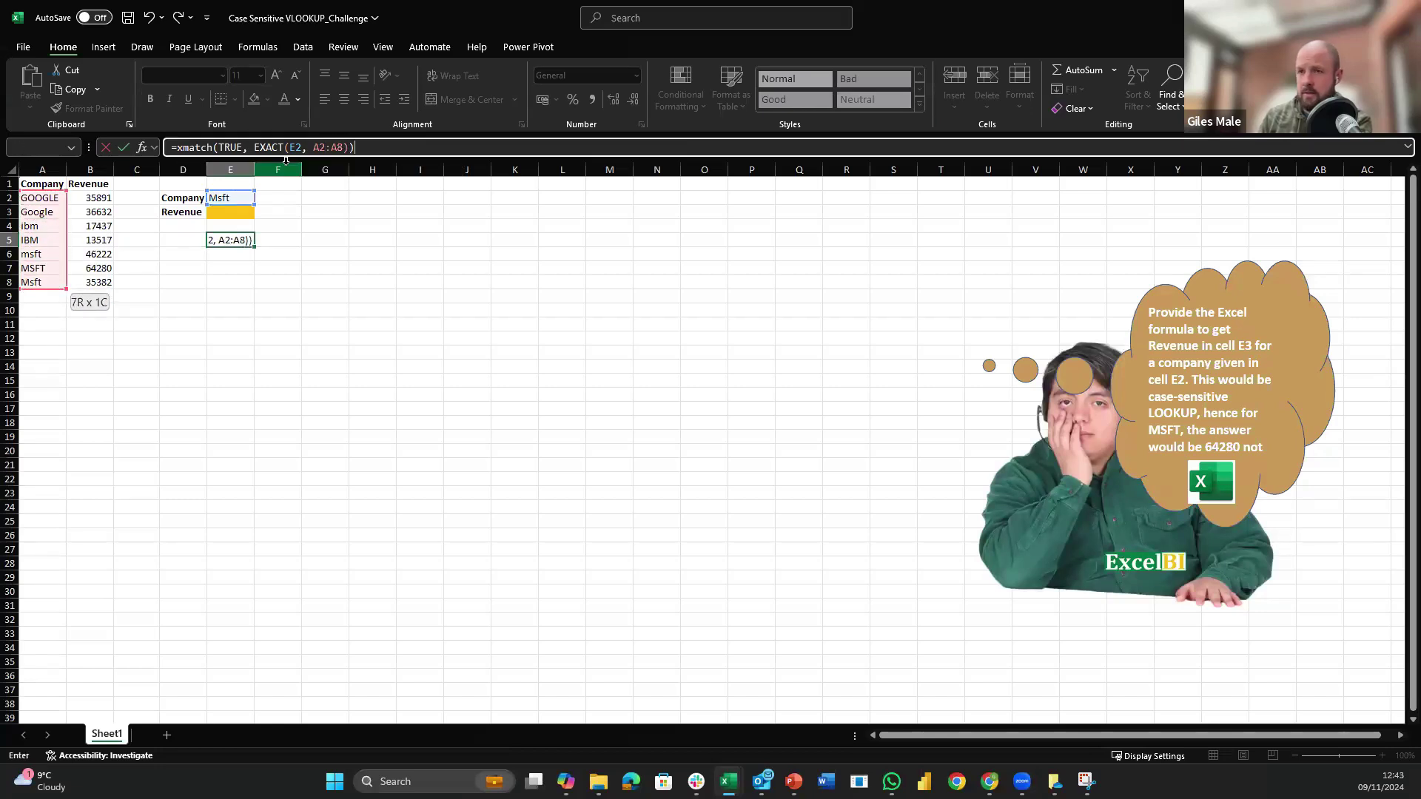
pyautogui.hotkey('ctrl', 'Return')
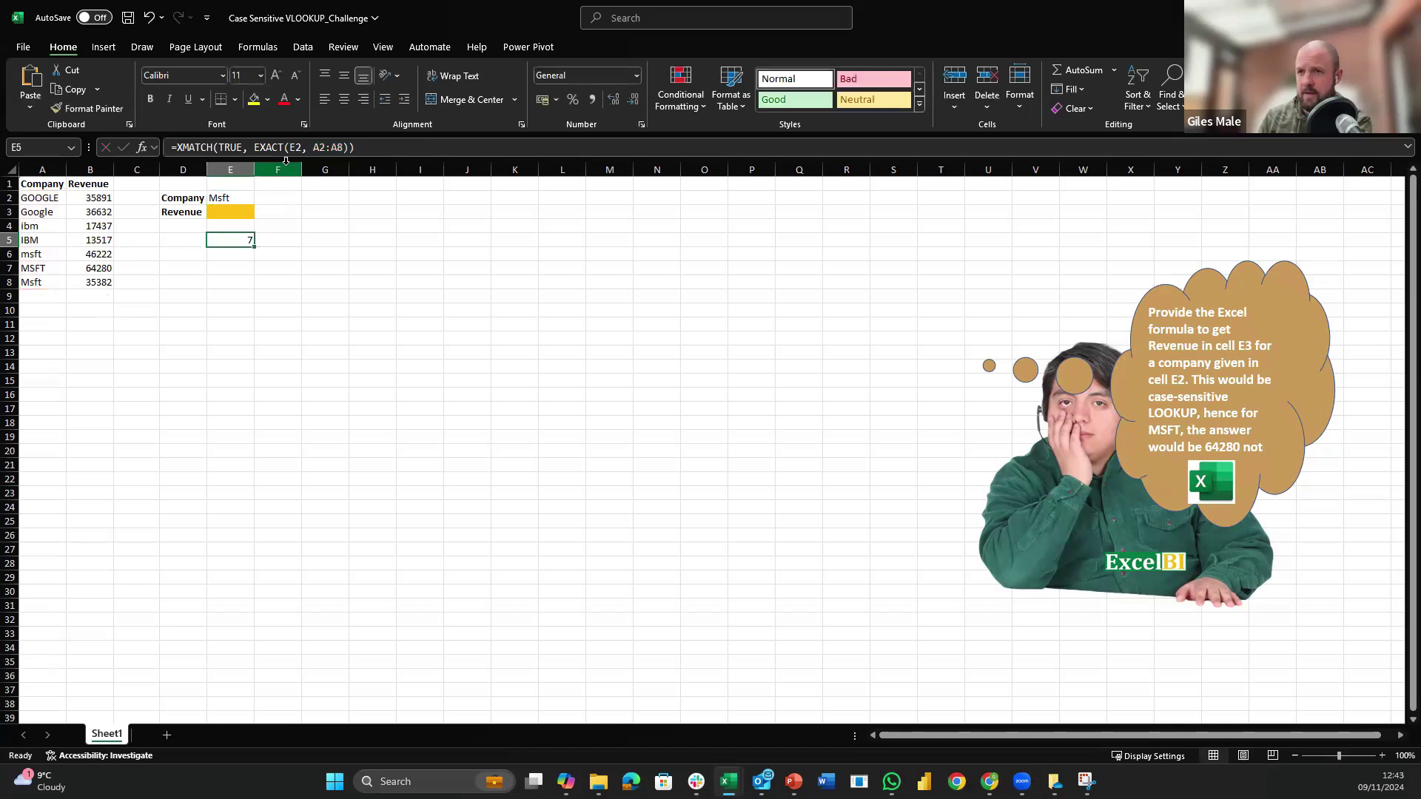
pyautogui.press('Up')
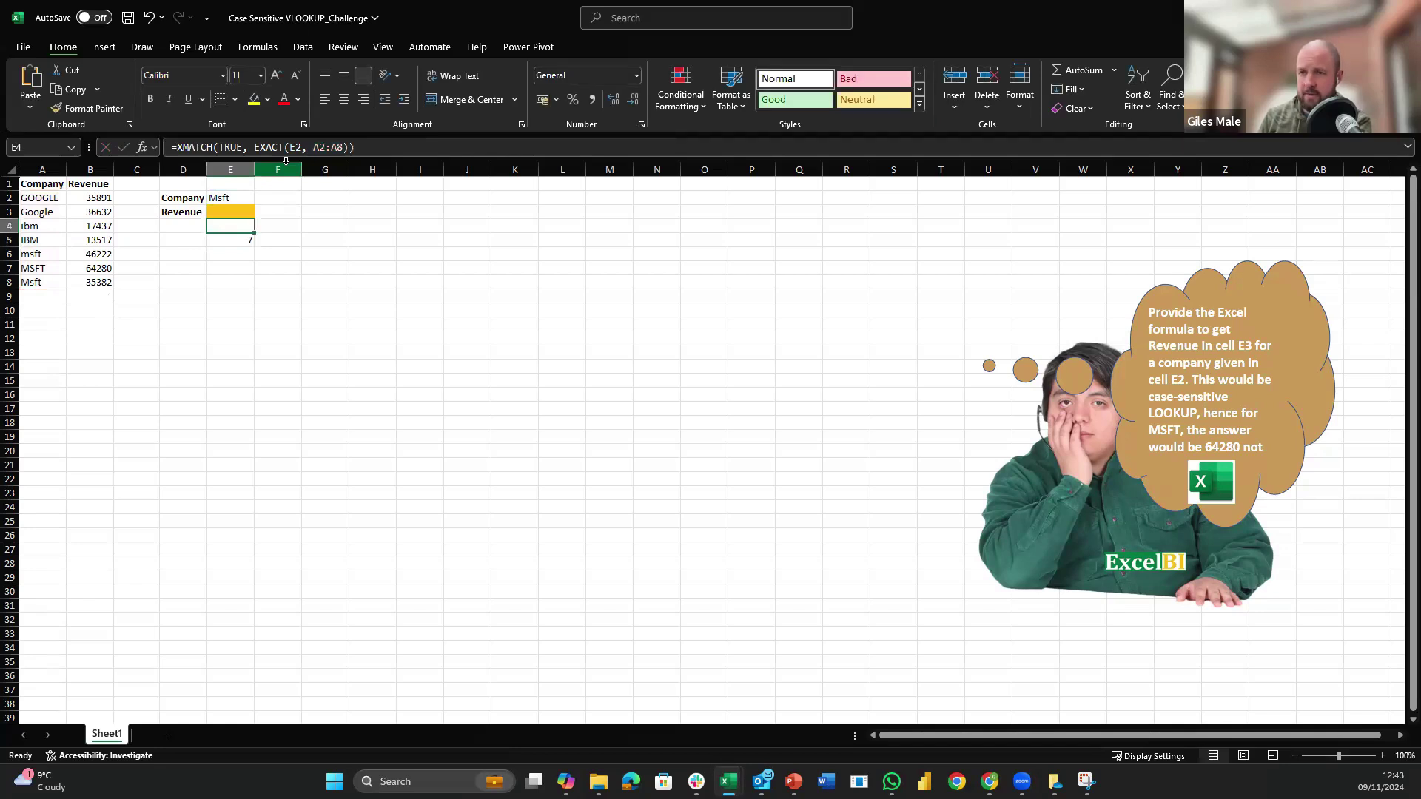
pyautogui.press('Down')
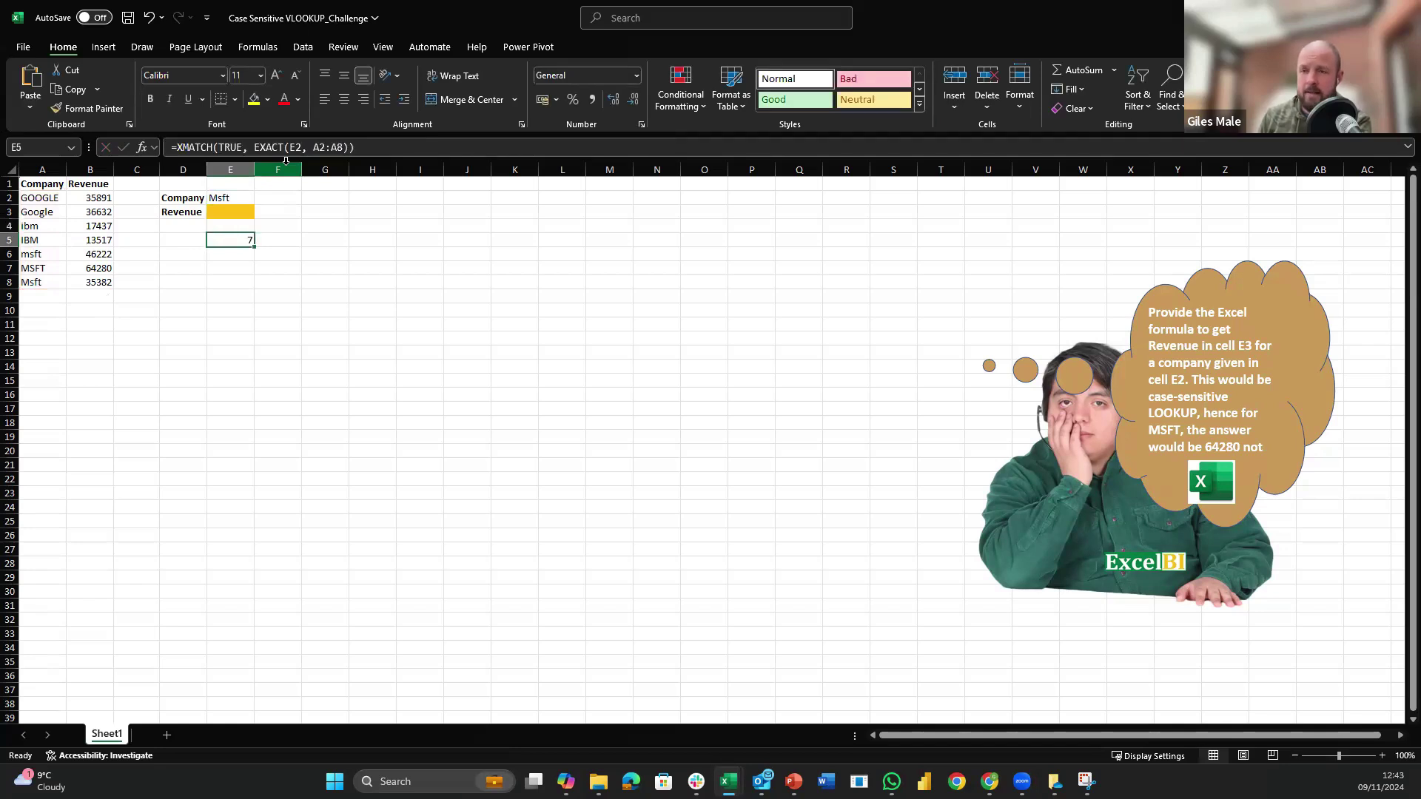
# Step: Check the XMATCH position in E5 against the last company entry in A8
pyautogui.press('Left')
pyautogui.press('Left')
pyautogui.press('Left')
pyautogui.press('Left')
pyautogui.press('Down')
pyautogui.press('Down')
pyautogui.press('Down')
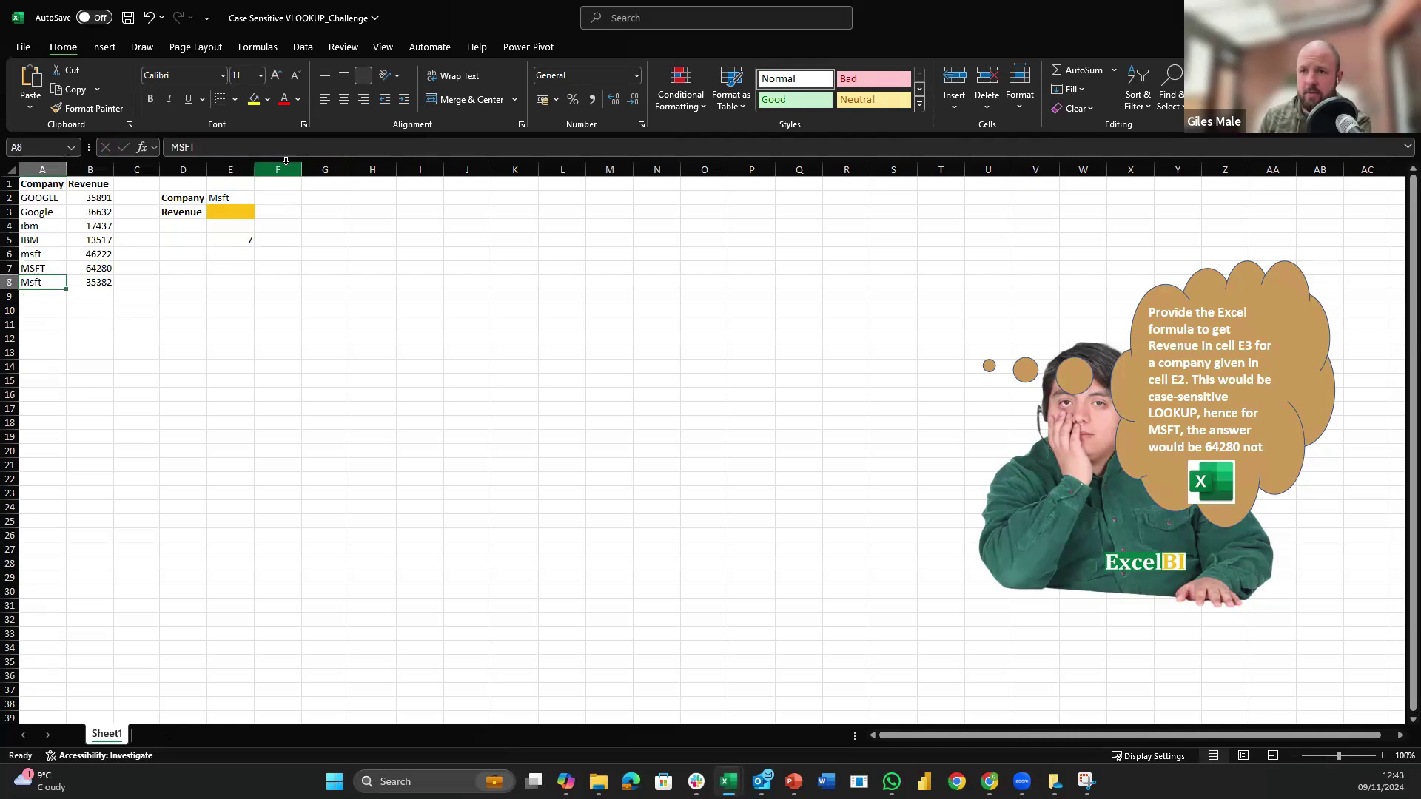
# Step: Set the company in E2 to MSFT and return to the XMATCH formula in E5
pyautogui.press('Up')
pyautogui.press('Up')
pyautogui.press('Up')
pyautogui.press('Up')
pyautogui.press('Up')
pyautogui.press('Up')
pyautogui.press('Right')
pyautogui.press('Right')
pyautogui.press('Right')
pyautogui.press('Right')
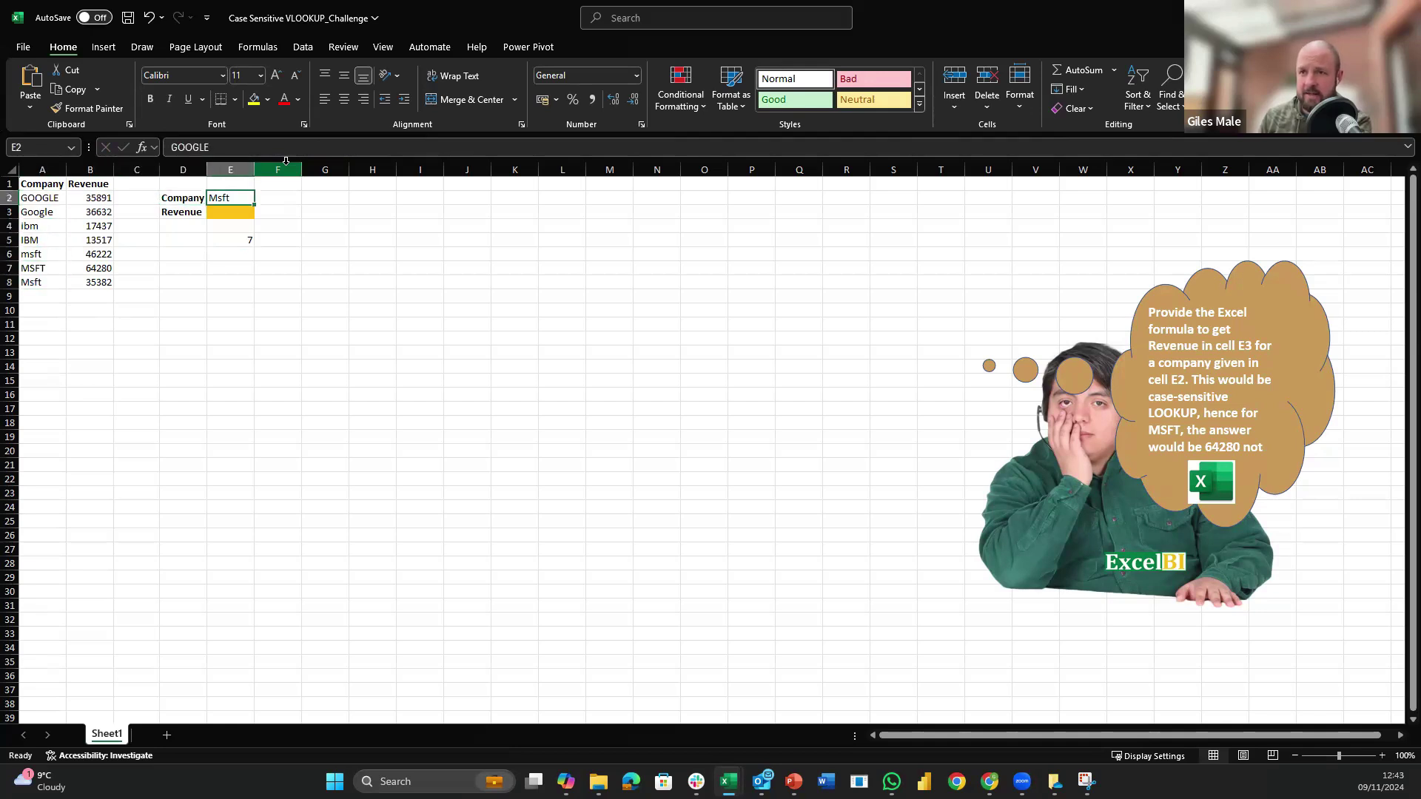
pyautogui.press('F2')
pyautogui.press('BackSpace')
pyautogui.press('BackSpace')
pyautogui.press('BackSpace')
pyautogui.press('BackSpace')
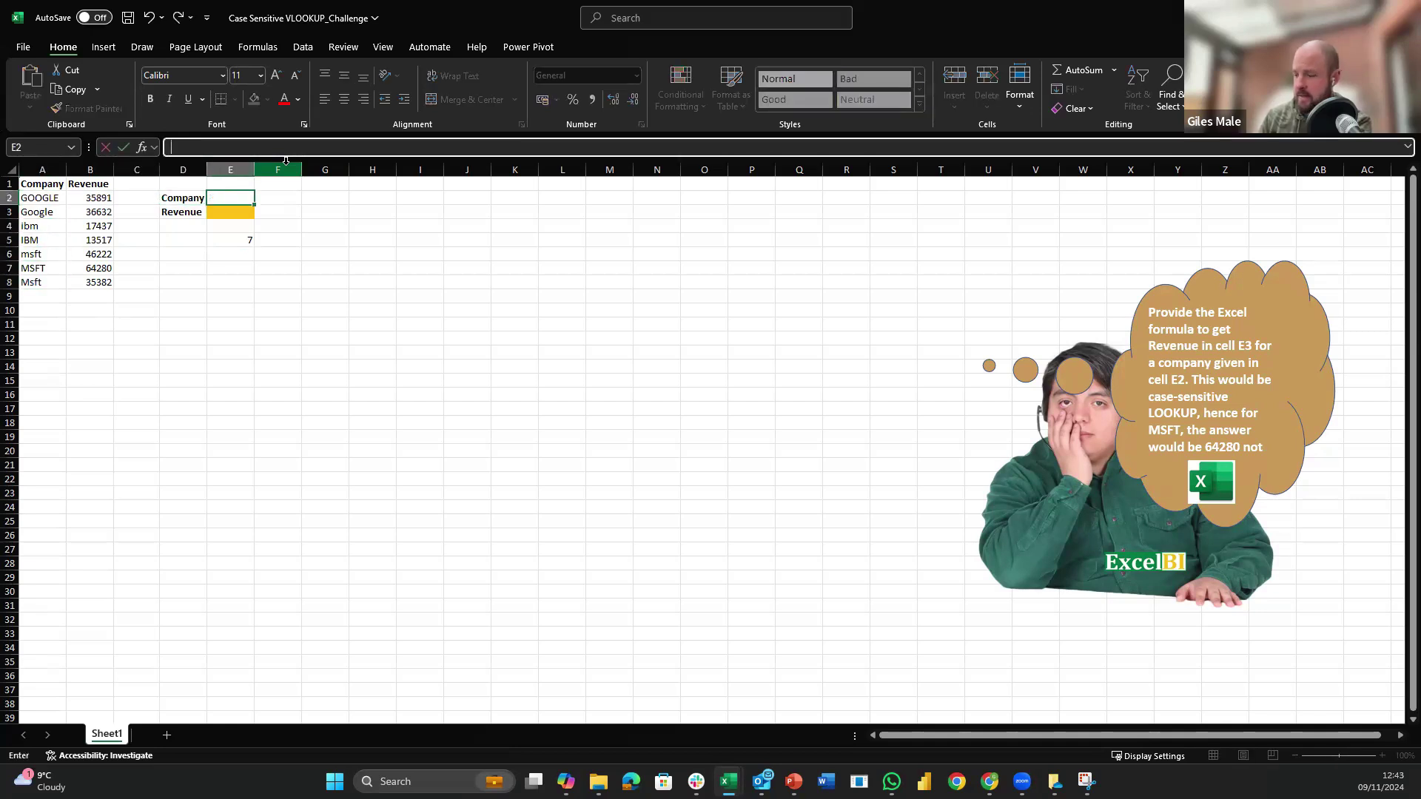
pyautogui.write('MSFT')
pyautogui.press('Return')
pyautogui.press('Down')
pyautogui.press('Down')
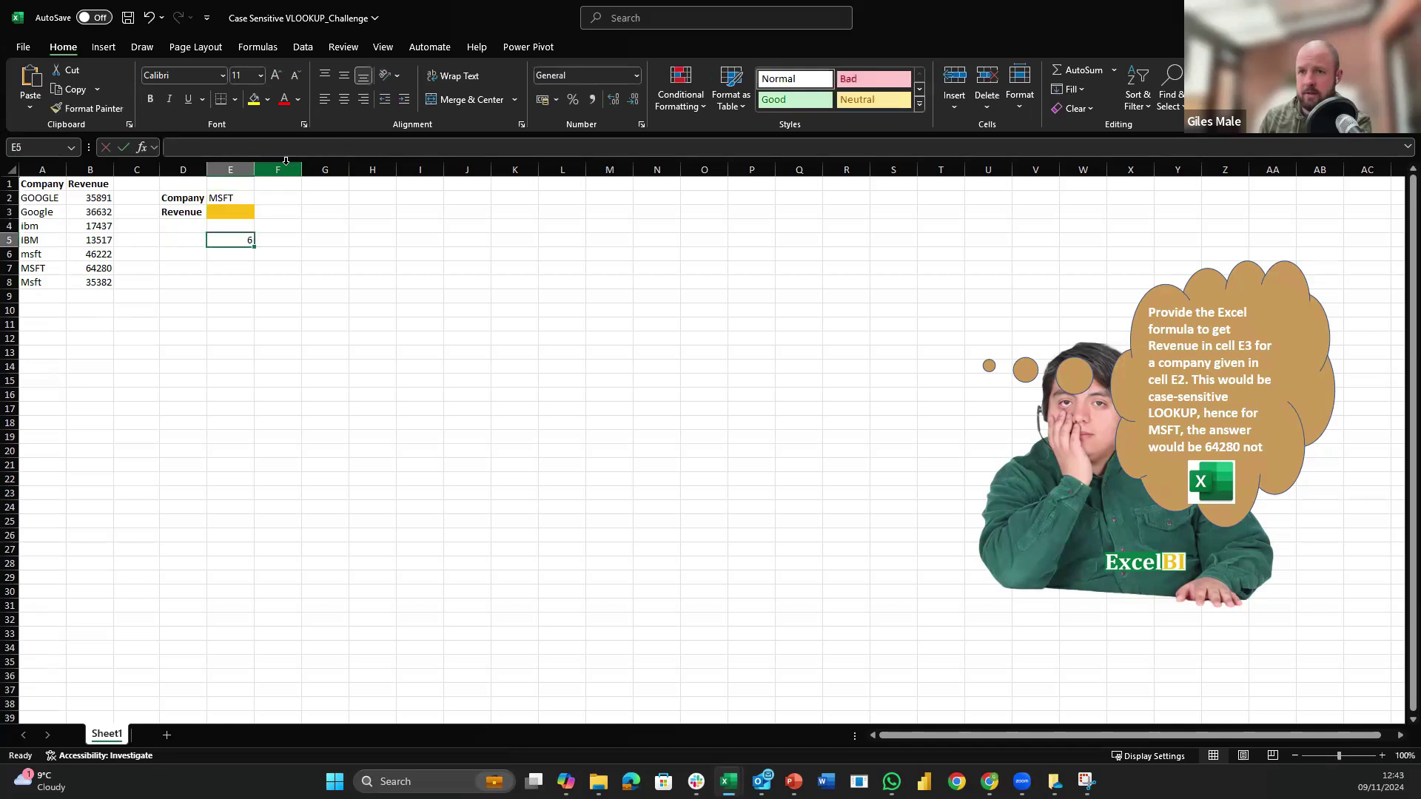
# Step: Count down the company list to compare the MSFT row's position with the XMATCH result in E5
pyautogui.press('Down')
pyautogui.press('Left')
pyautogui.press('Left')
pyautogui.press('Left')
pyautogui.press('Left')
pyautogui.press('Up')
pyautogui.press('Up')
pyautogui.press('Up')
pyautogui.press('Up')
pyautogui.press('Down')
pyautogui.press('Down')
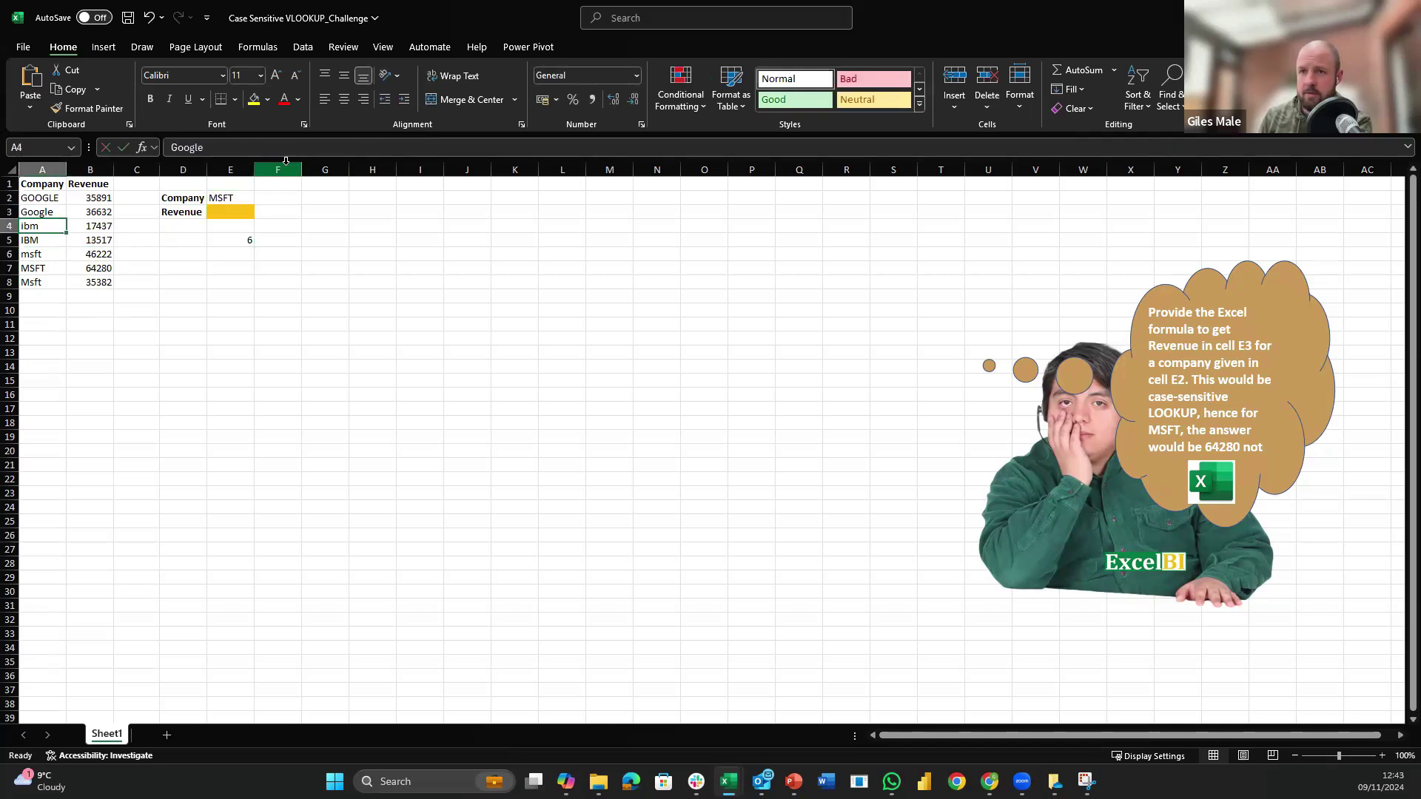
pyautogui.press('Down')
pyautogui.press('Down')
pyautogui.press('Down')
pyautogui.press('Right')
pyautogui.press('Right')
pyautogui.press('Right')
pyautogui.press('Right')
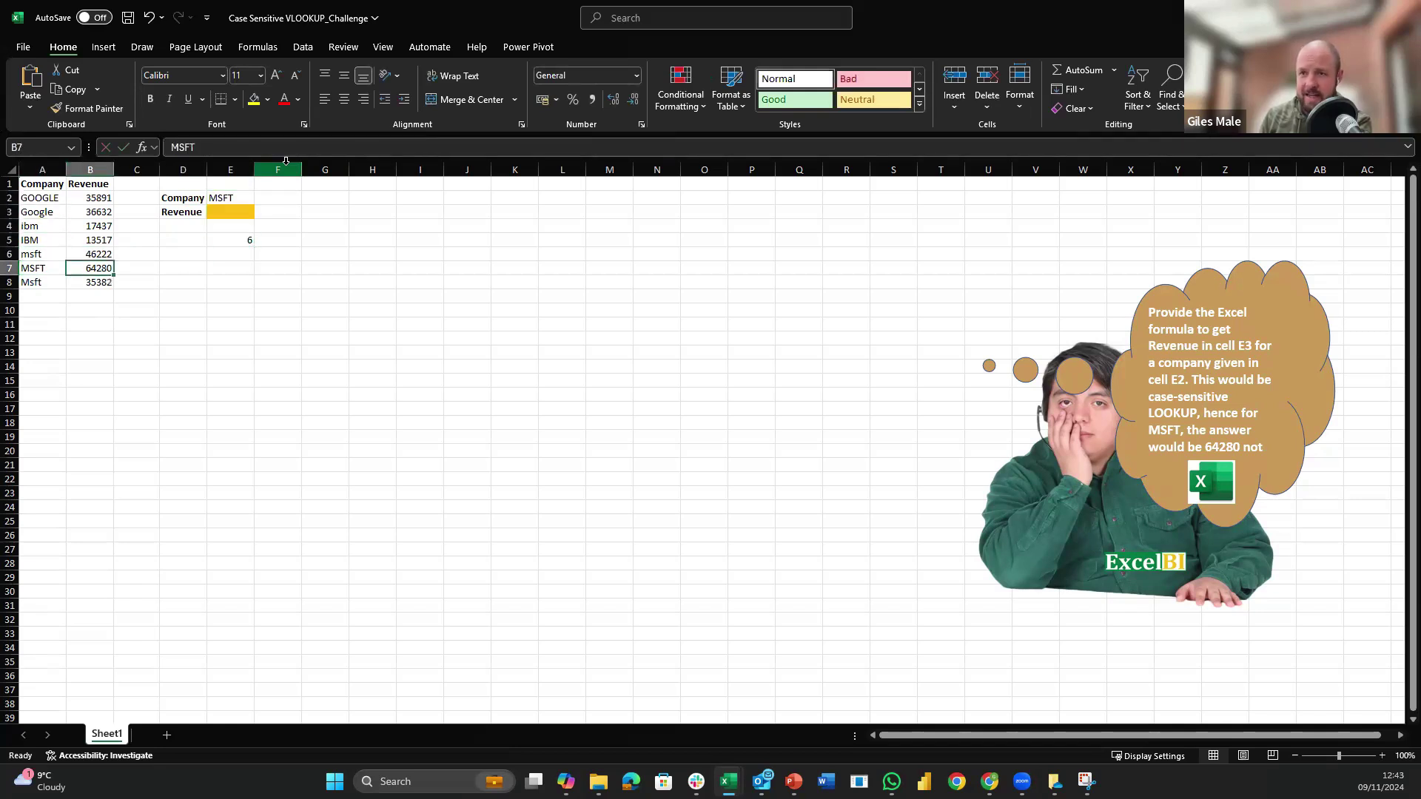
pyautogui.press('Up')
pyautogui.press('Up')
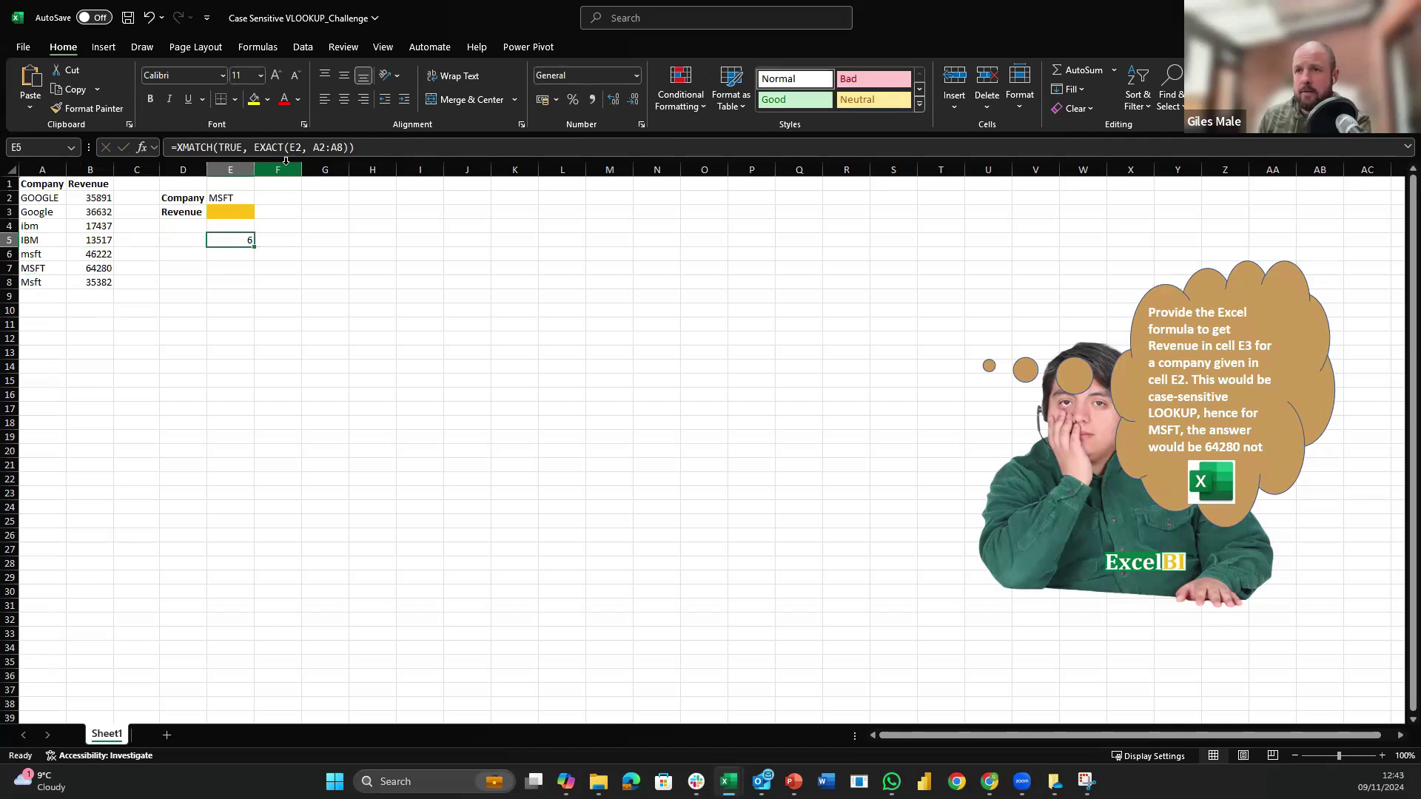
# Step: Wrap the XMATCH formula in E5 in INDEX, with revenue range B2:B8 as the array and XMATCH as the row number
pyautogui.click(180, 147)
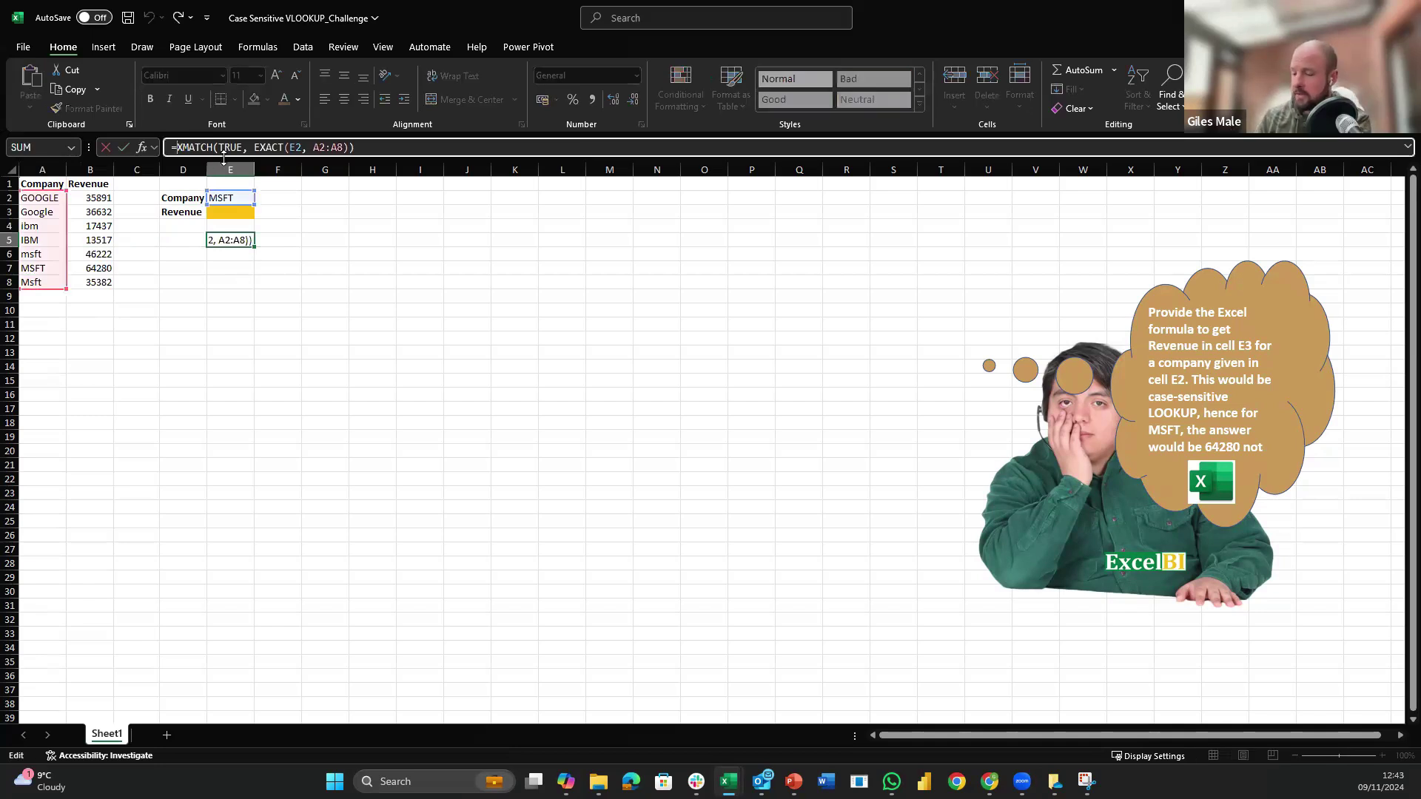
pyautogui.write('INDEX()')
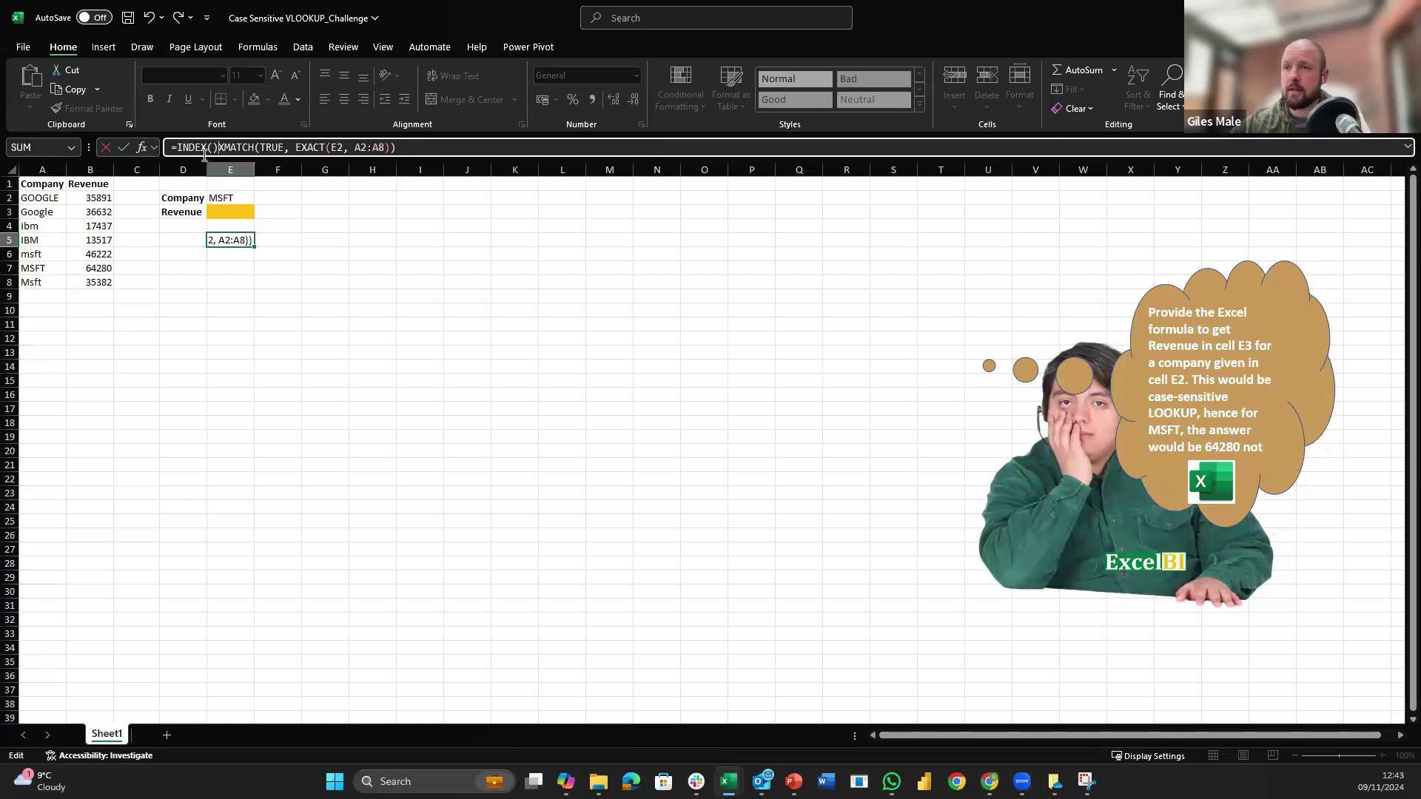
pyautogui.press('BackSpace')
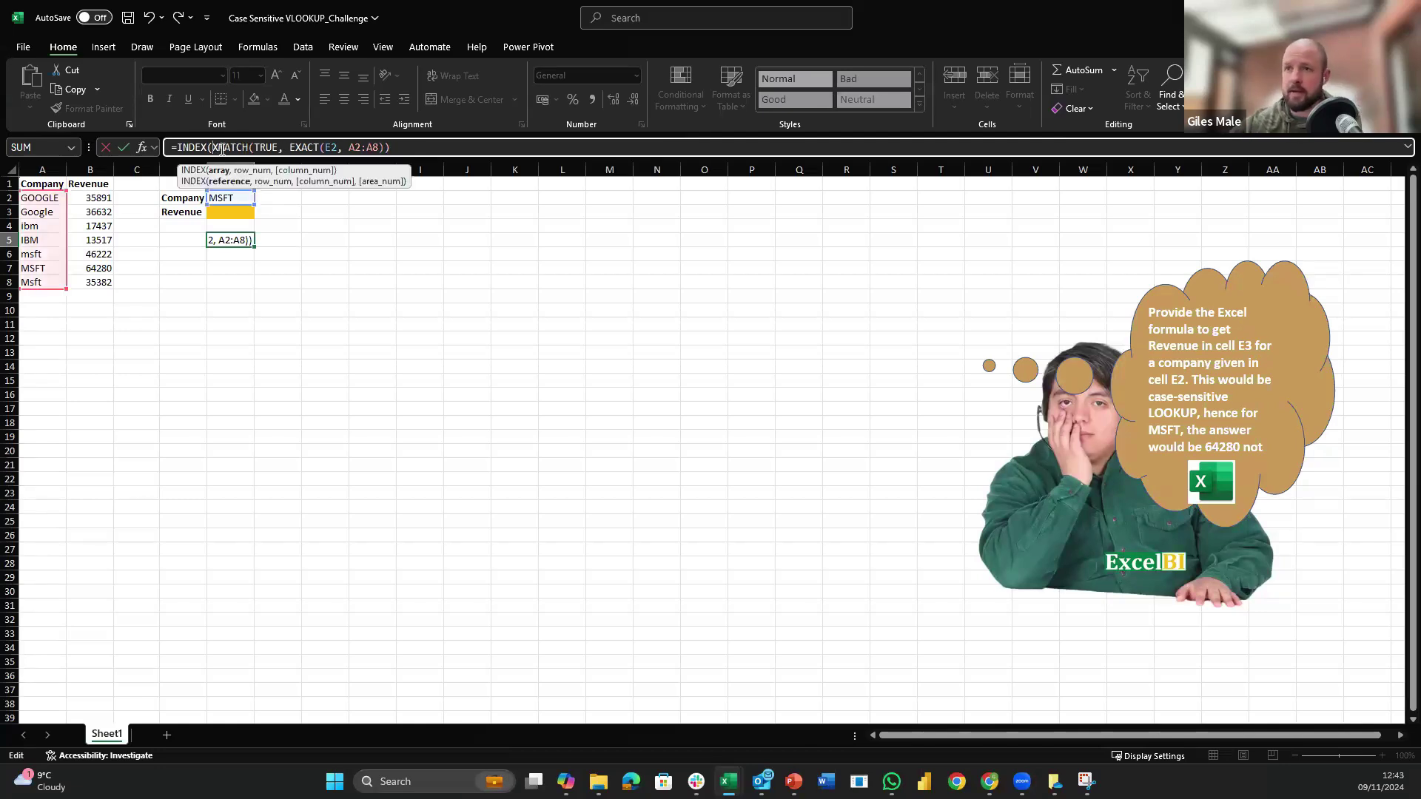
pyautogui.click(424, 153)
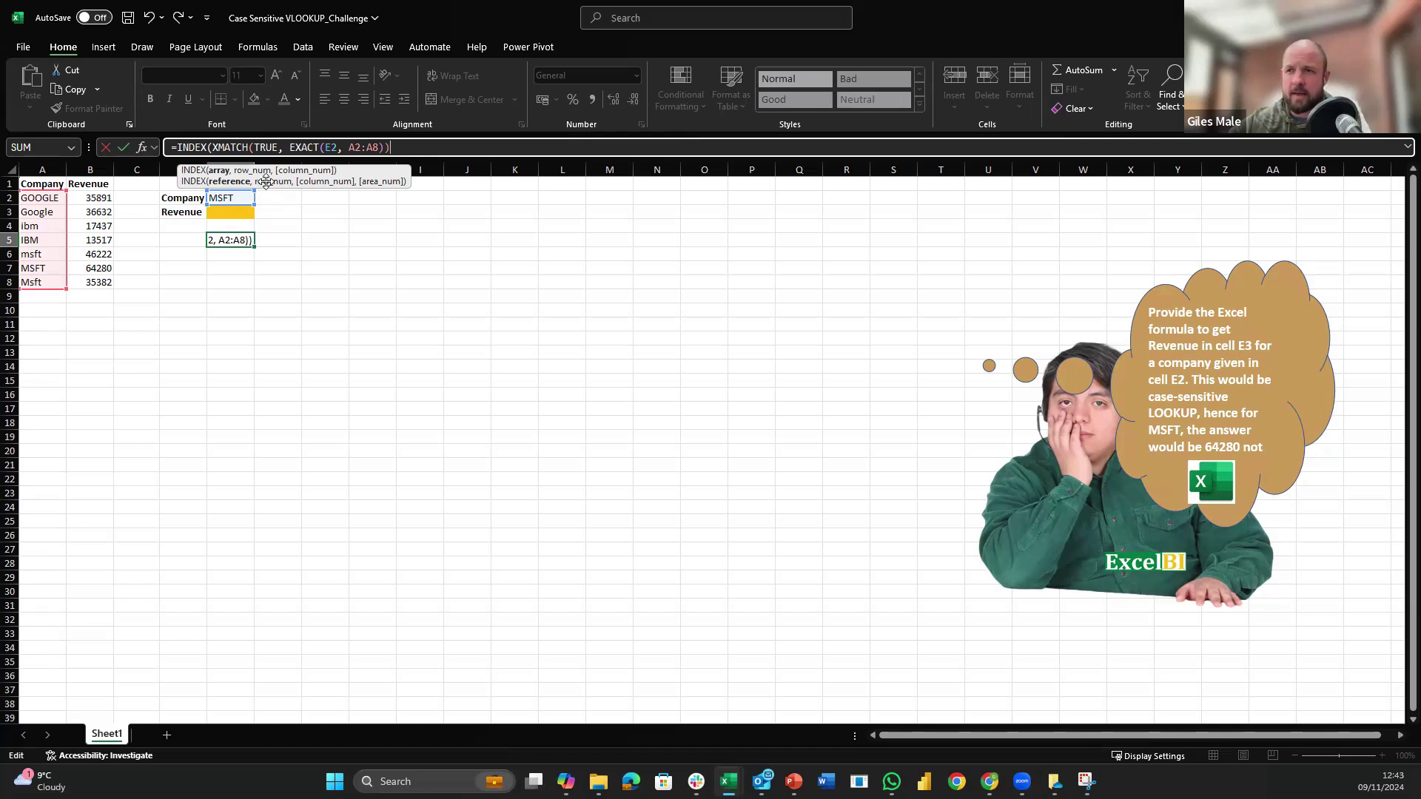
pyautogui.click(215, 151)
pyautogui.moveTo(91, 198); pyautogui.dragTo(94, 281)
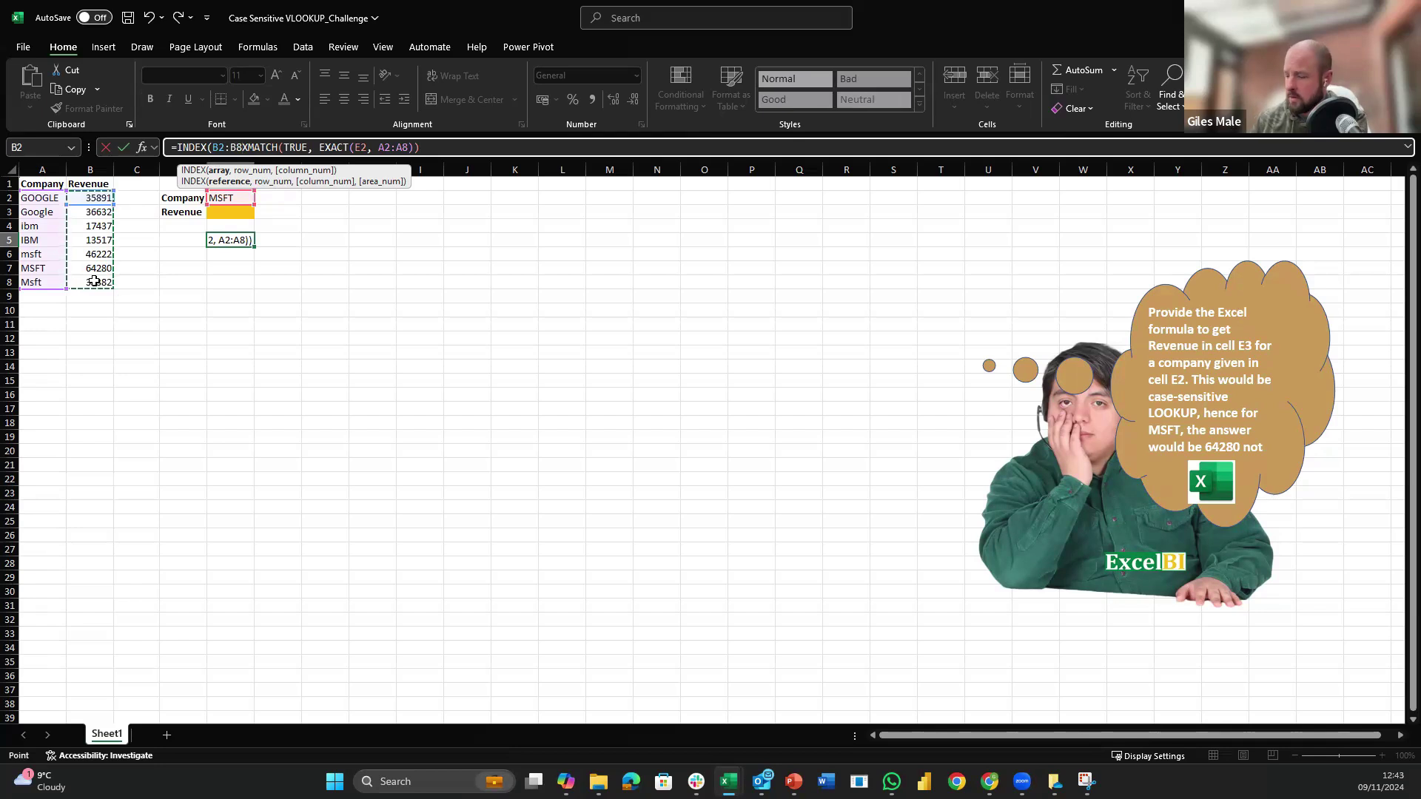
pyautogui.write(',')
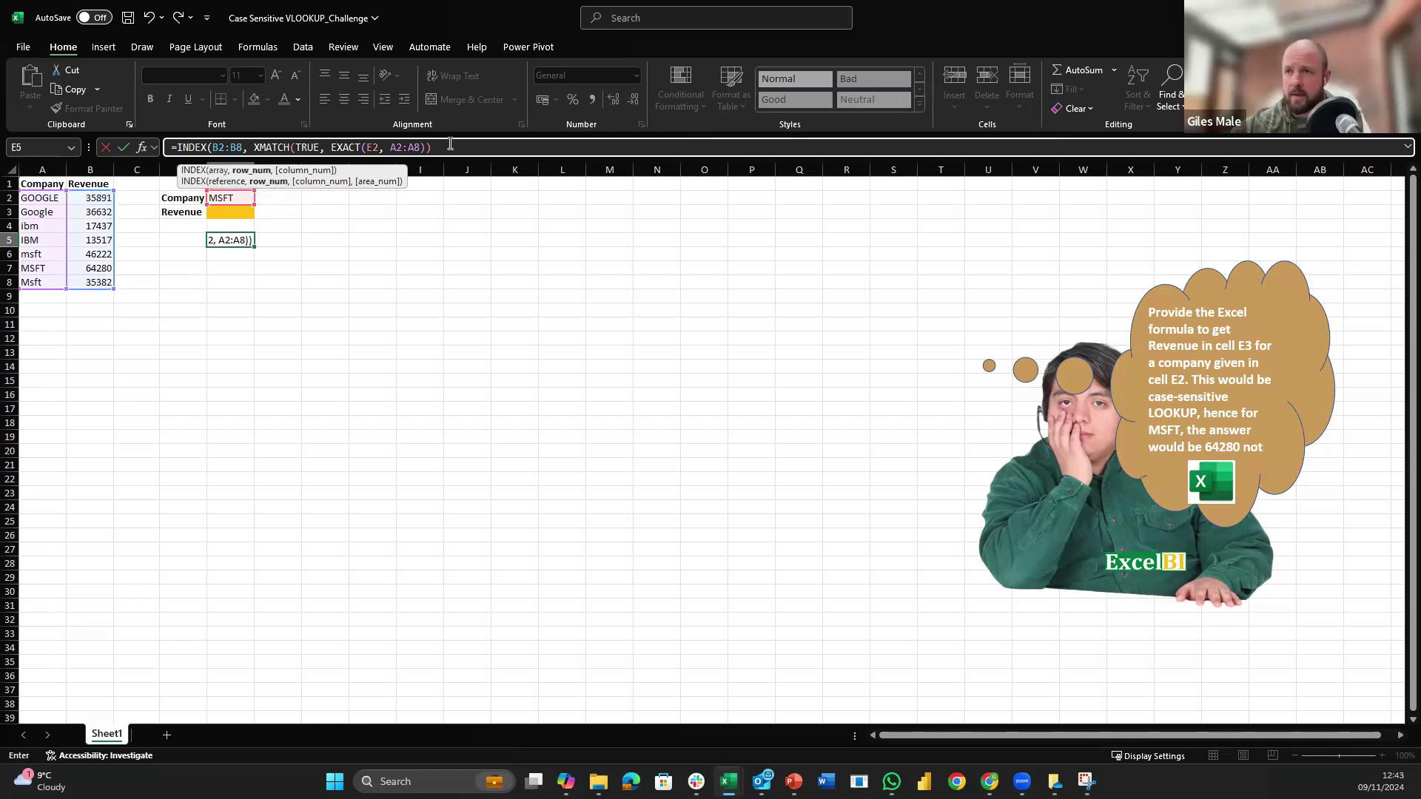
pyautogui.hotkey('ctrl', 'Return')
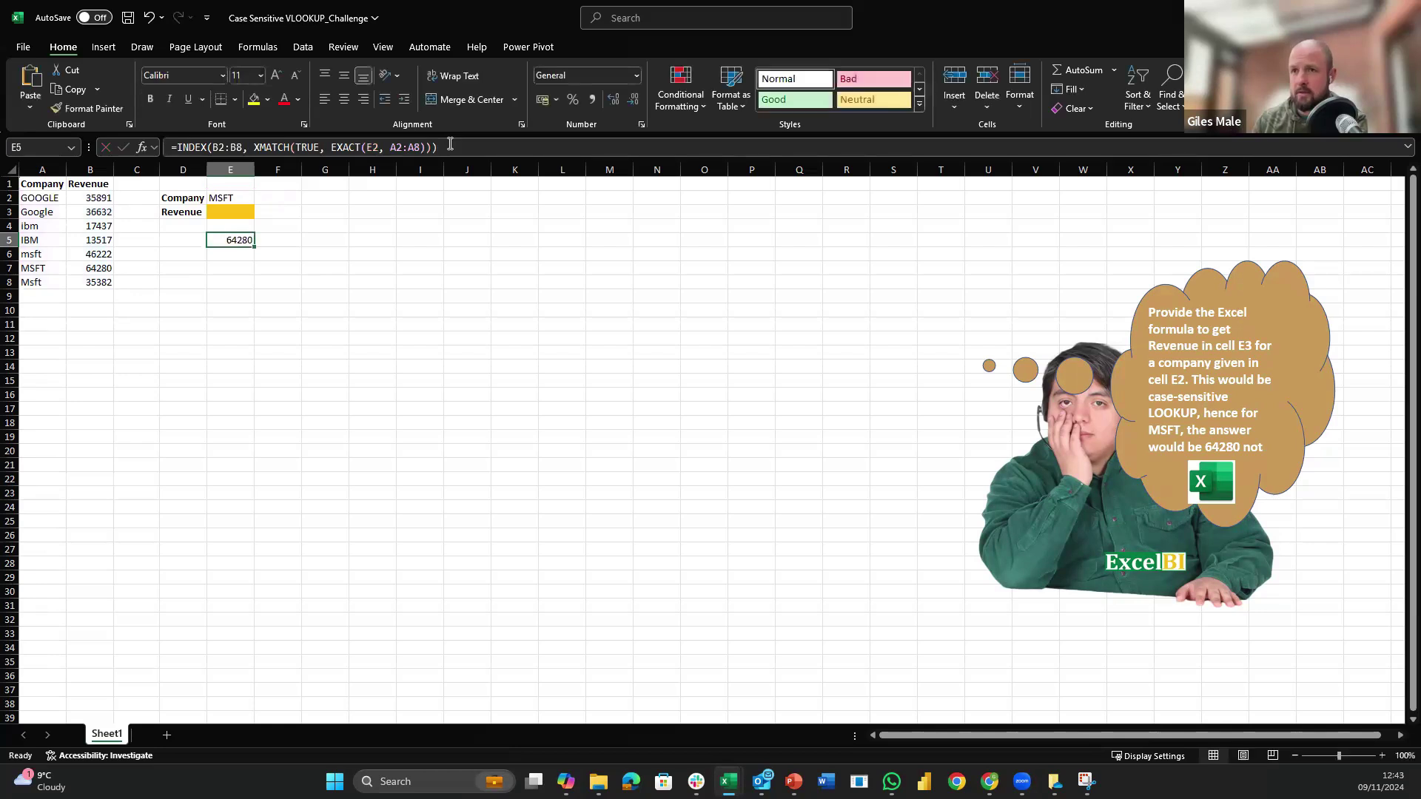
# Step: Set the company in E2 to lowercase msft to test the INDEX and XMATCH formula in E5
pyautogui.press('Up')
pyautogui.press('Up')
pyautogui.press('Up')
pyautogui.press('Up')
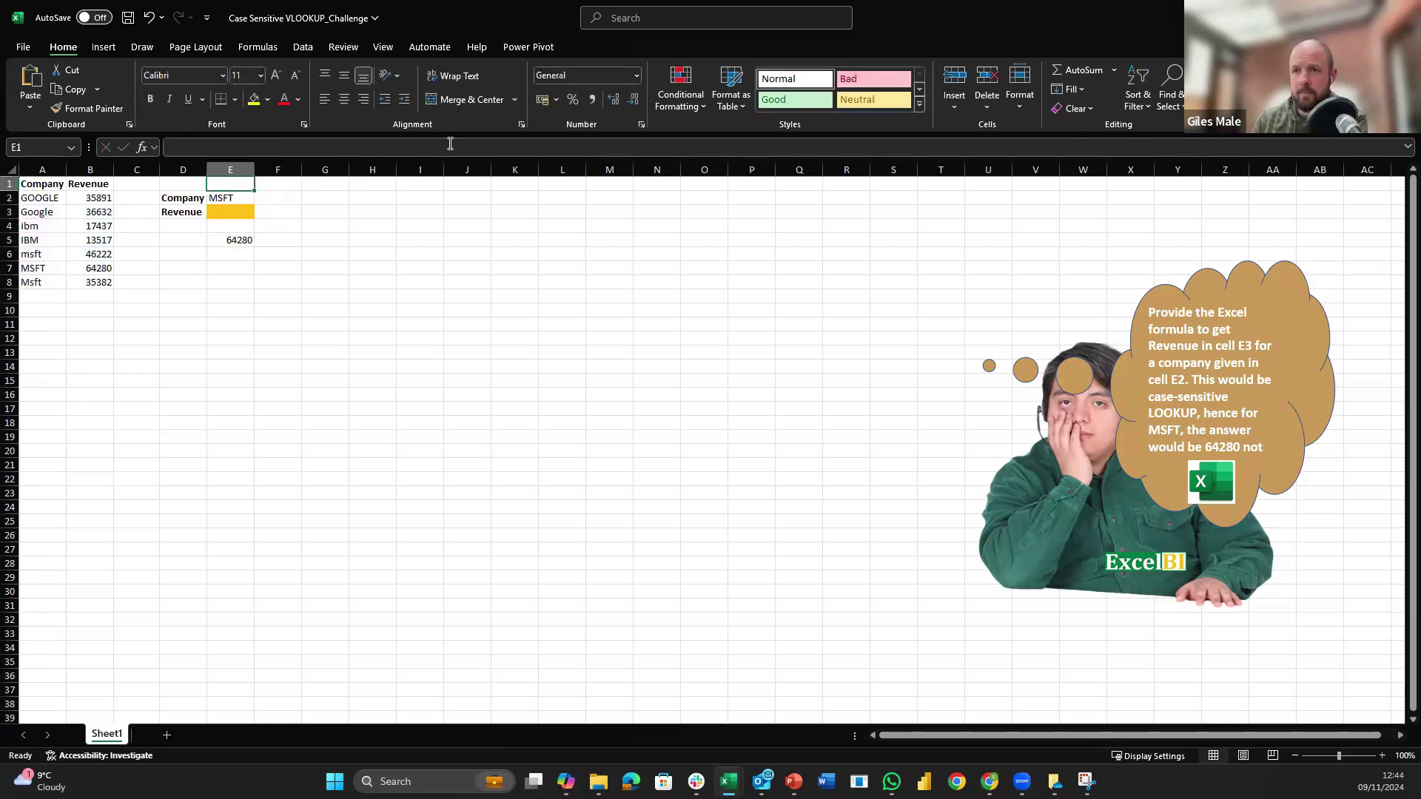
pyautogui.press('Down')
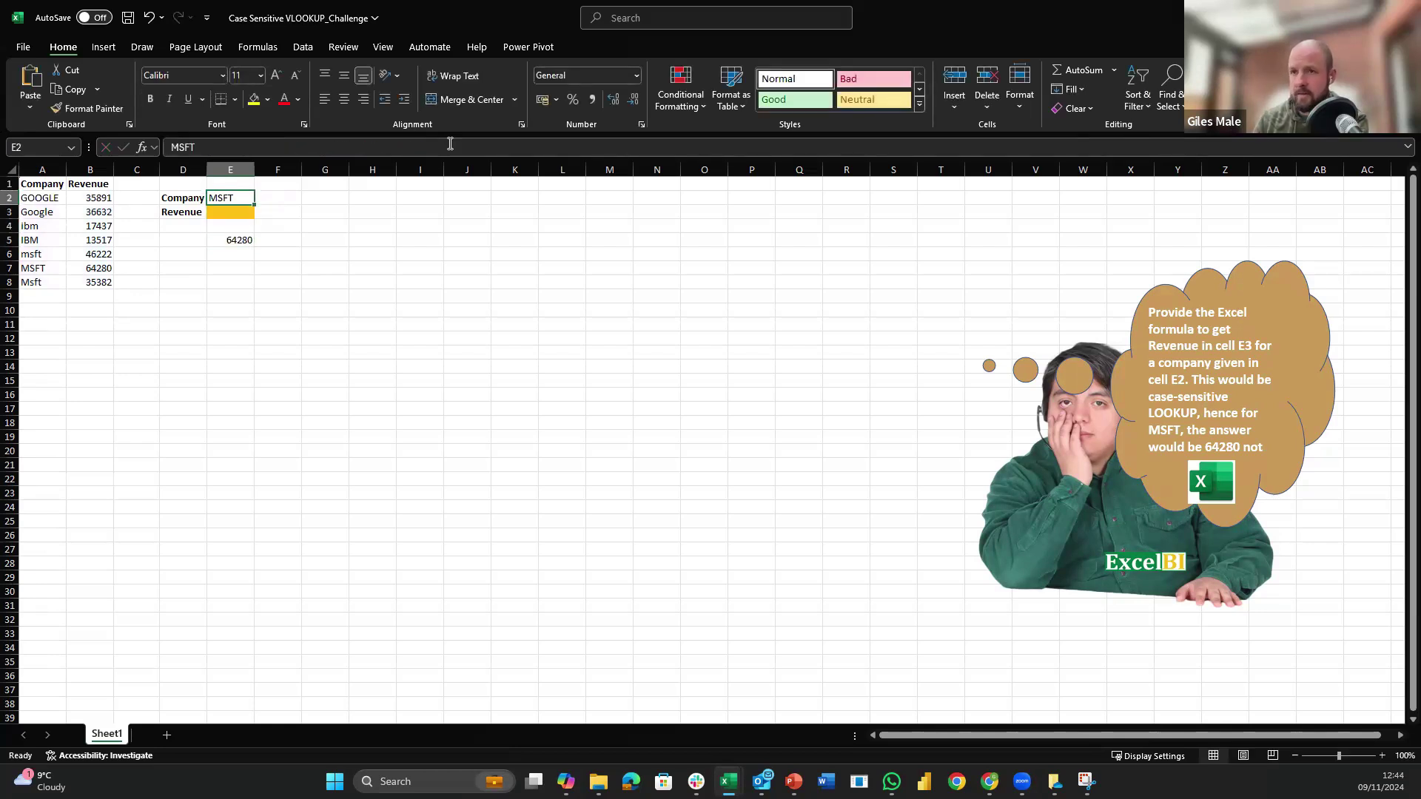
pyautogui.press('BackSpace')
pyautogui.write('msft')
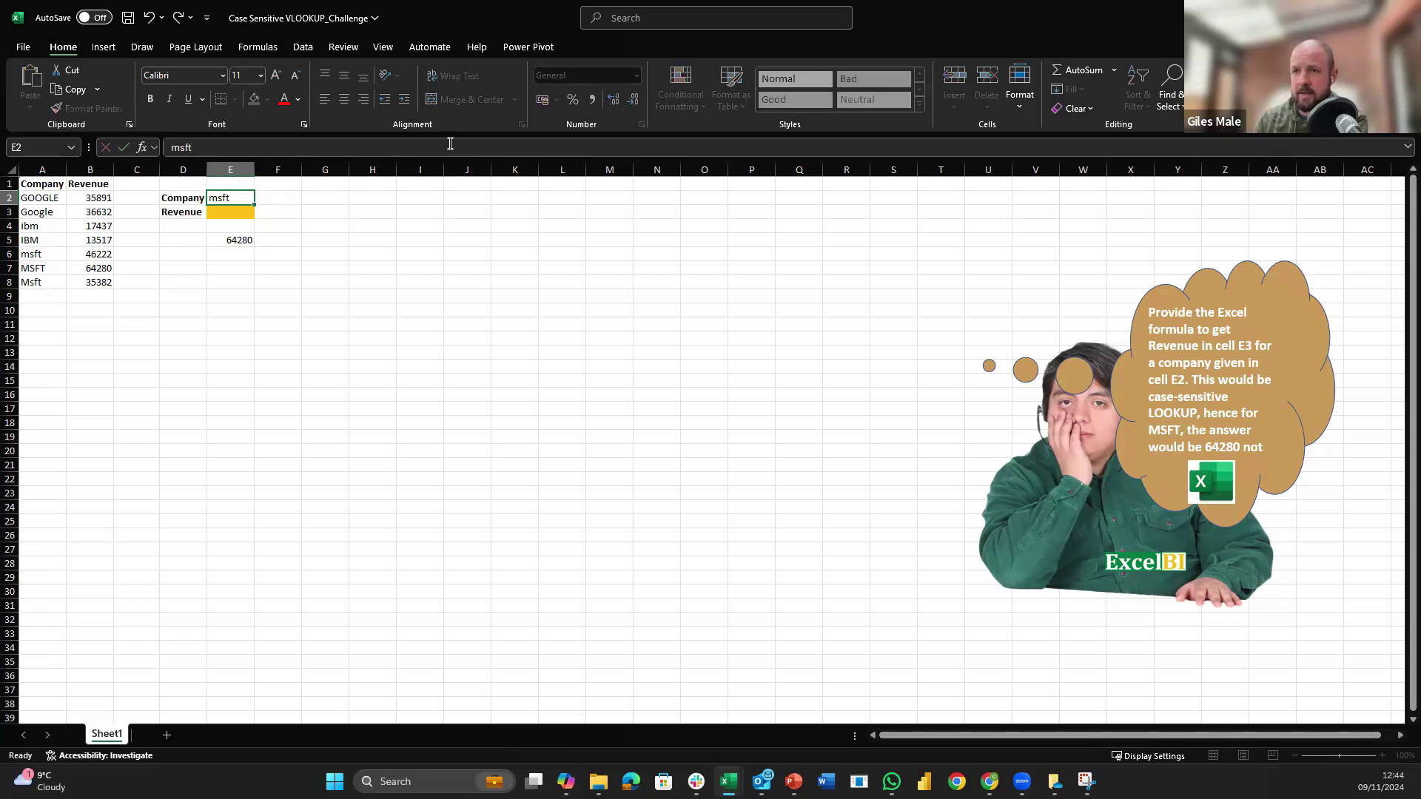
pyautogui.press('Return')
pyautogui.press('Down')
pyautogui.press('Down')
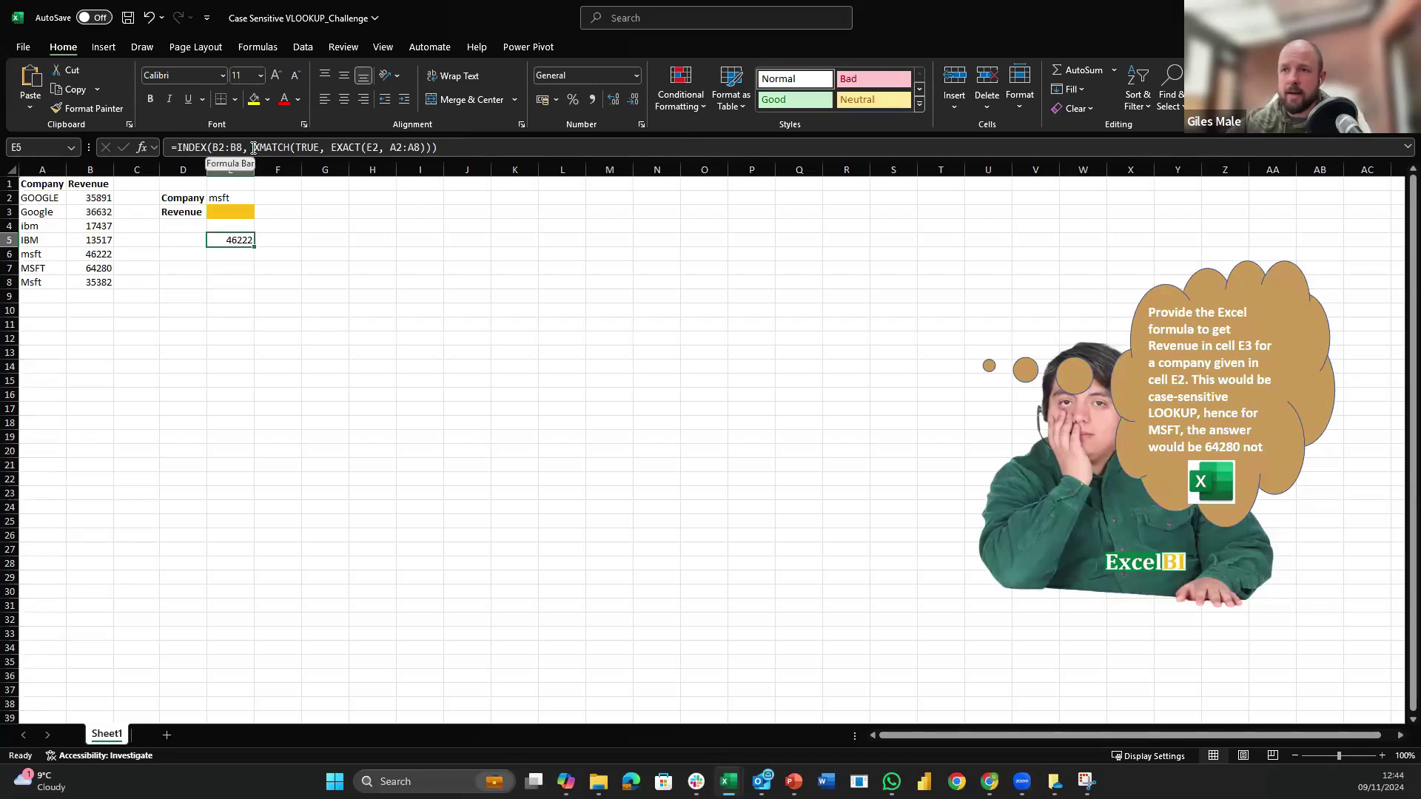
# Step: Replace INDEX with CHOOSEROWS in the E5 formula, keeping B2:B8 and the XMATCH row number as arguments
pyautogui.click(214, 147)
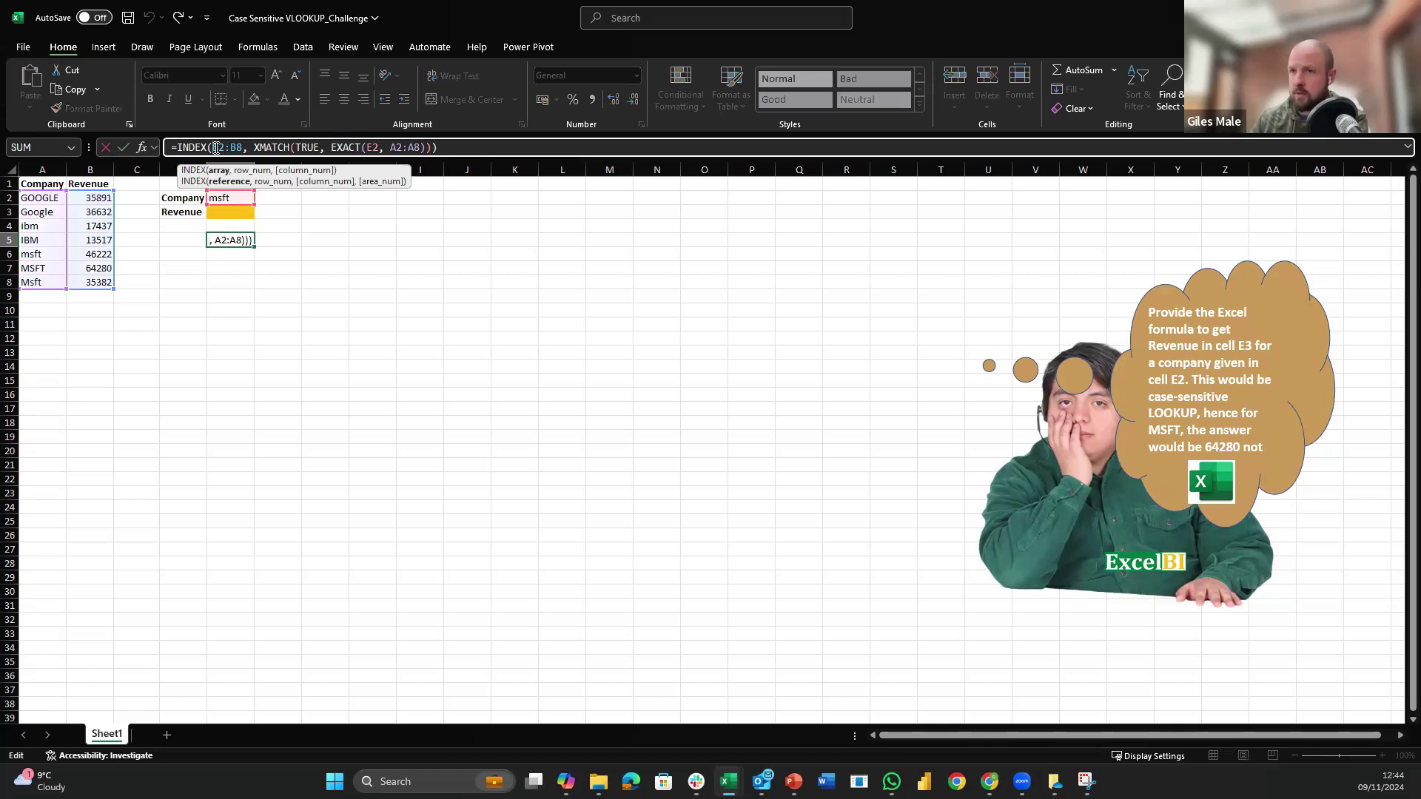
pyautogui.press('BackSpace')
pyautogui.press('BackSpace')
pyautogui.press('BackSpace')
pyautogui.press('BackSpace')
pyautogui.press('BackSpace')
pyautogui.press('BackSpace')
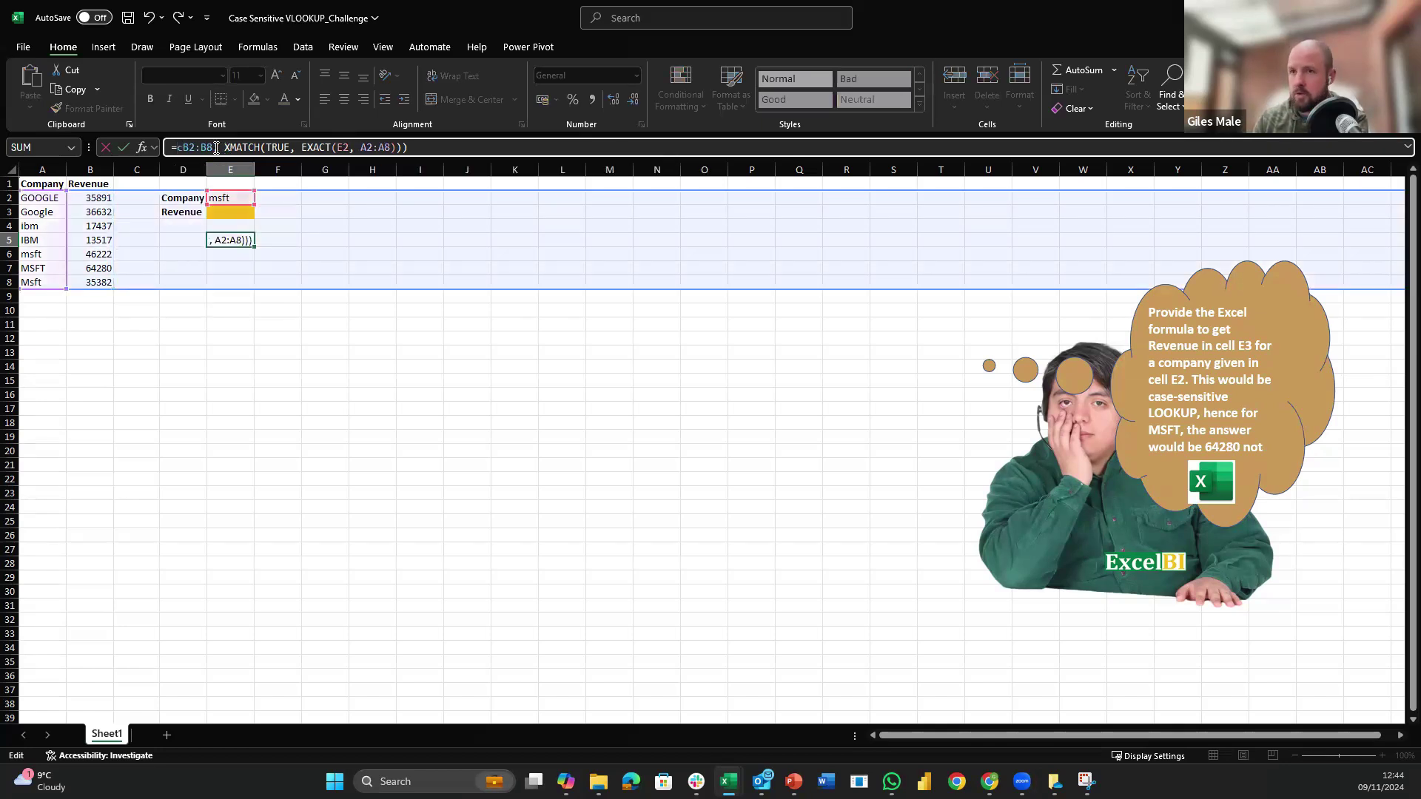
pyautogui.write('choose')
pyautogui.write('rows')
pyautogui.press('Tab')
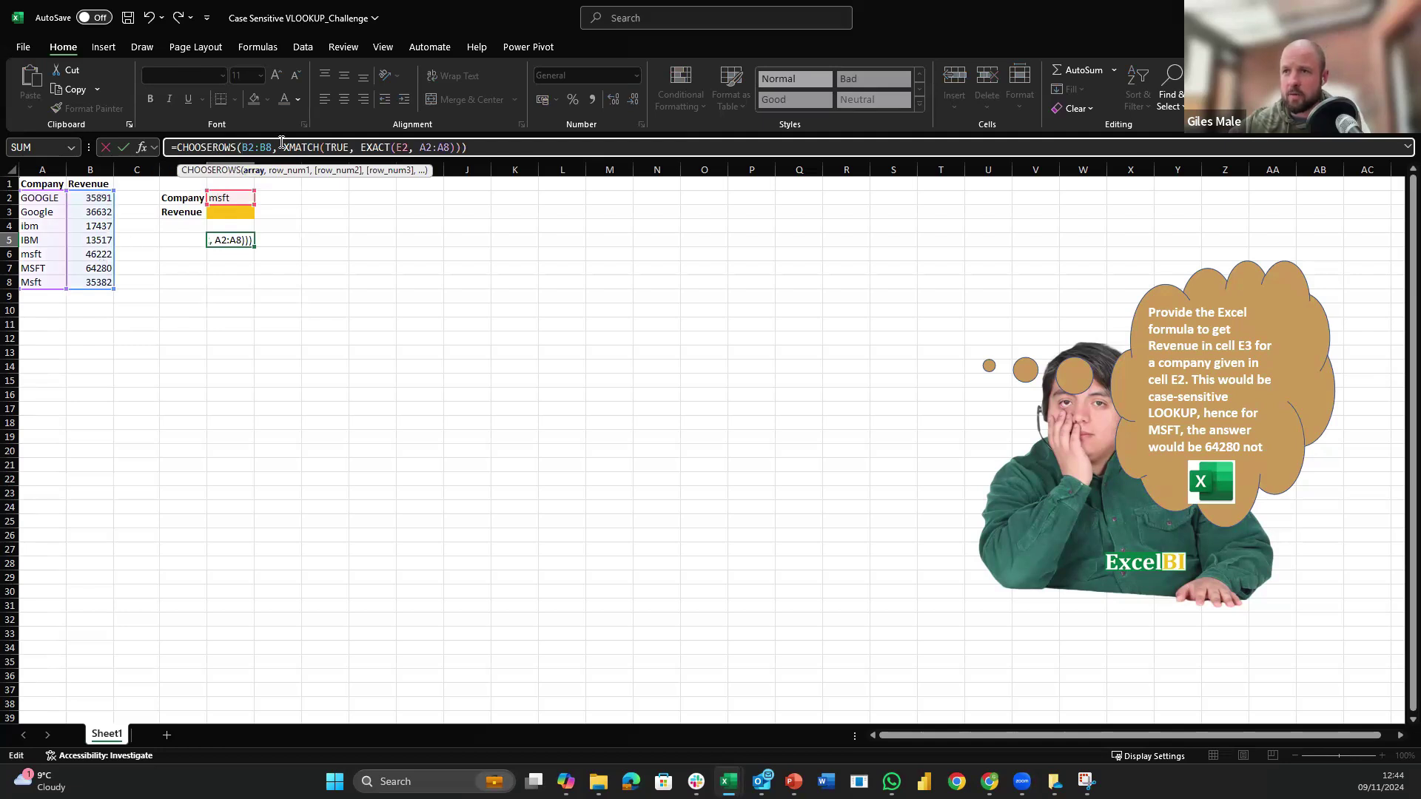
pyautogui.click(279, 147)
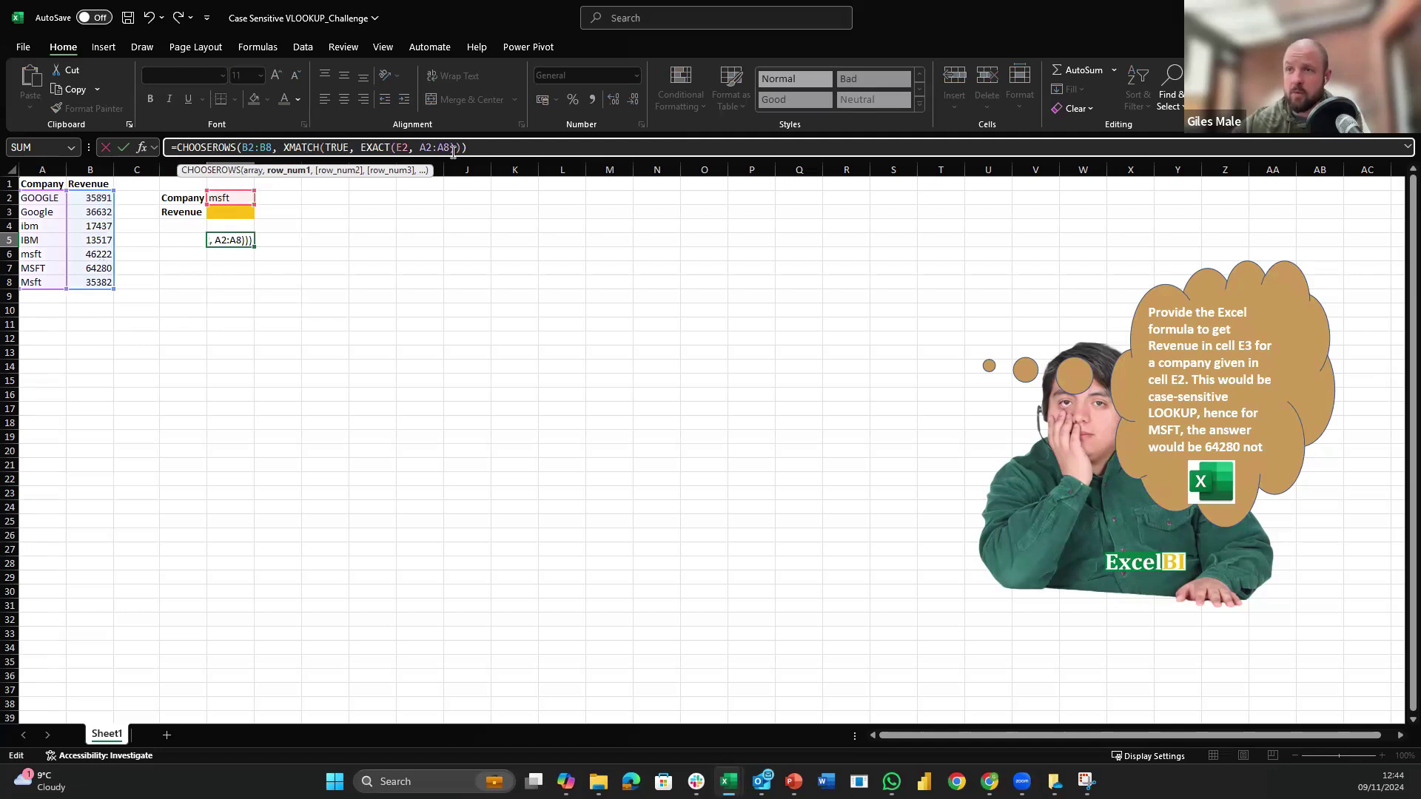
pyautogui.hotkey('ctrl', 'Return')
# Step: Set the company in E2 to uppercase MSFT to test the CHOOSEROWS formula in E5
pyautogui.press('Up')
pyautogui.press('Up')
pyautogui.press('Up')
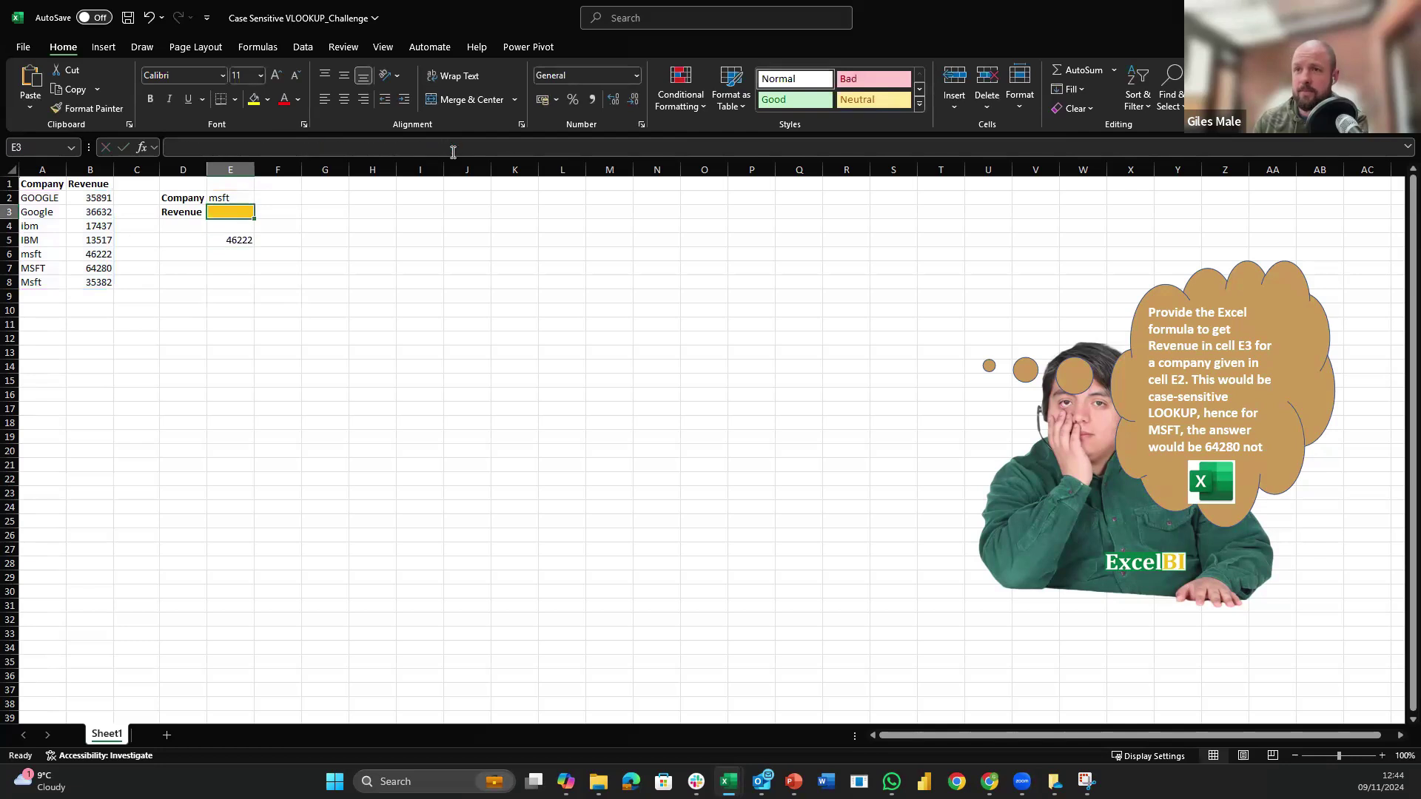
pyautogui.write('MSFT')
pyautogui.hotkey('ctrl', 'Return')
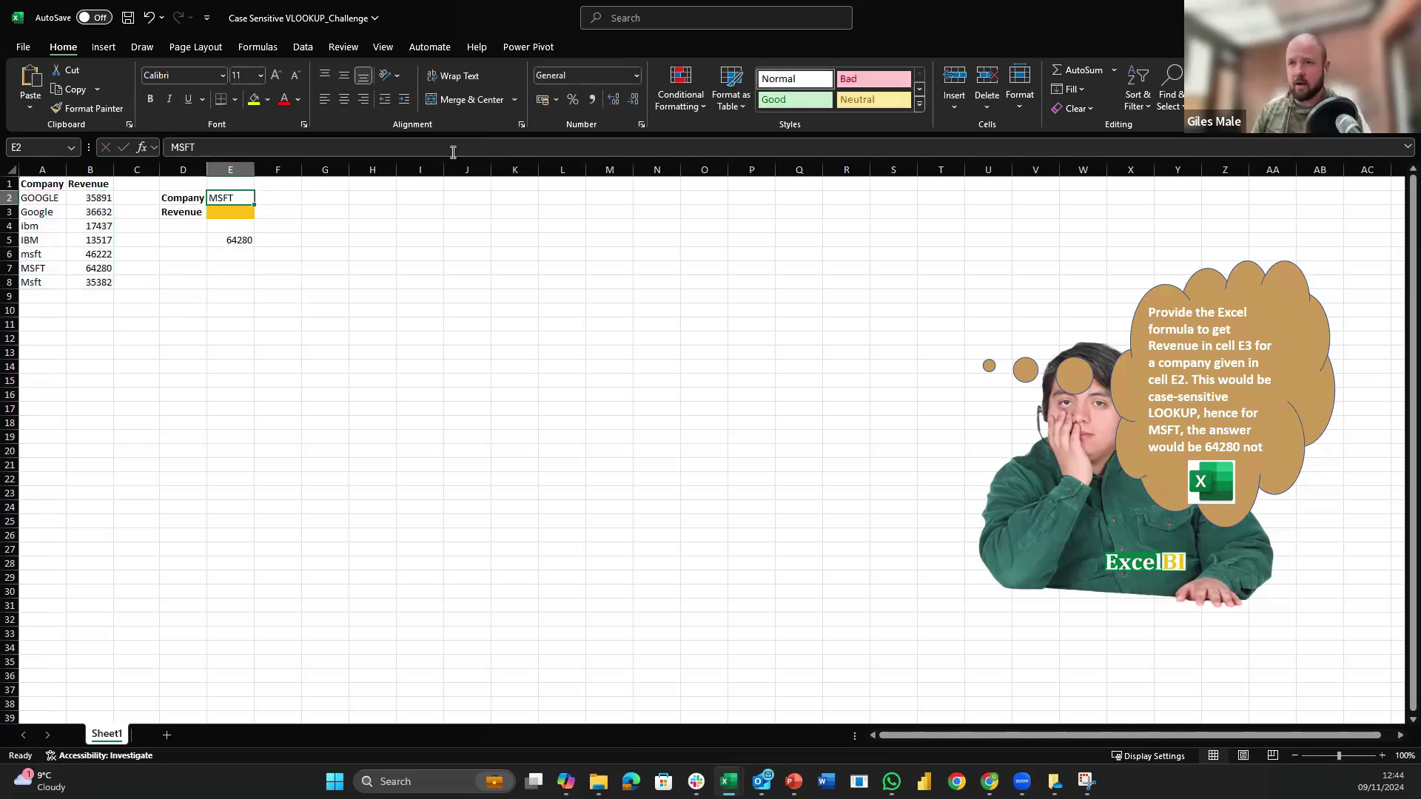
pyautogui.press('Down')
pyautogui.press('Down')
pyautogui.press('Down')
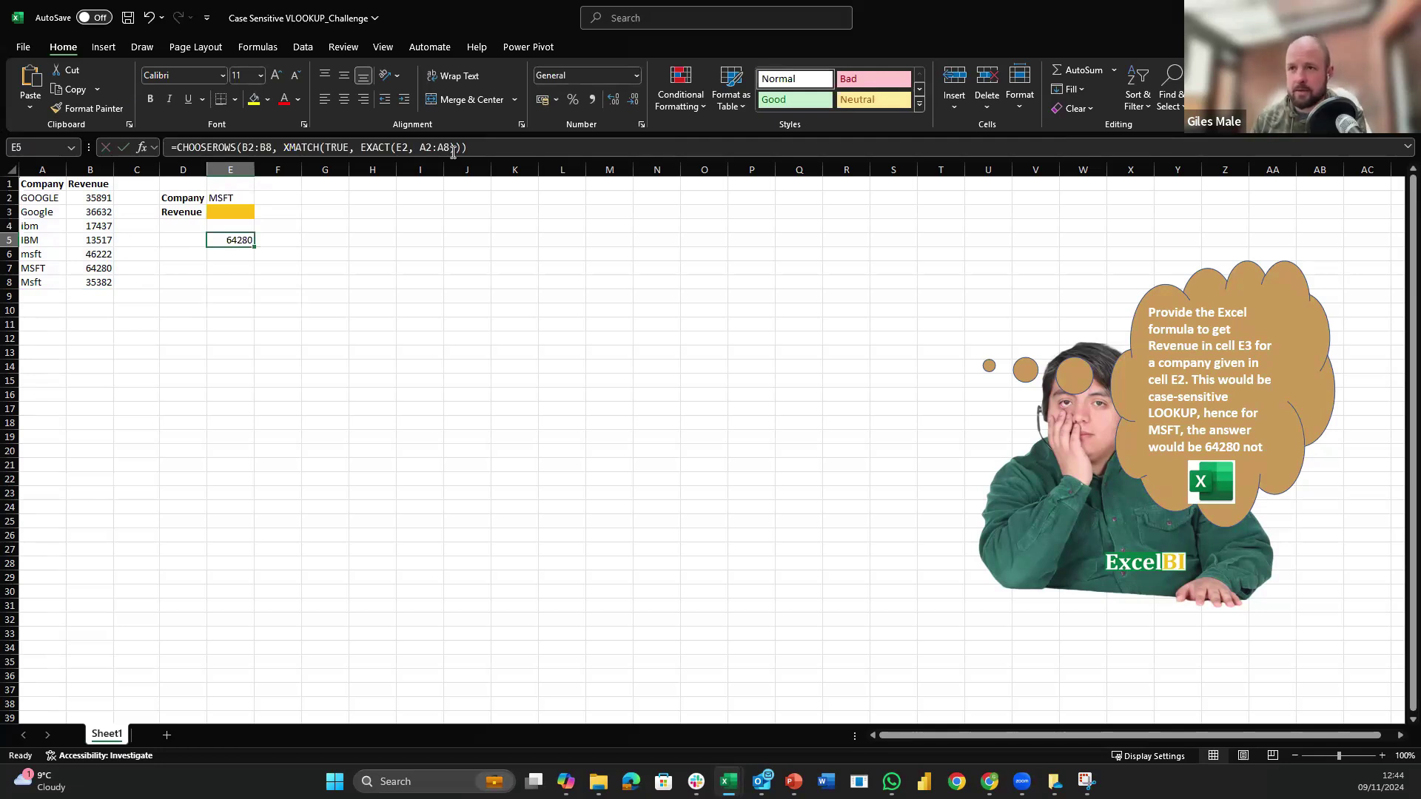
# Step: Undo the E5 formulas and the E2 company changes, back to the XLOOKUP formula in E3
pyautogui.hotkey('ctrl', 'z')
pyautogui.hotkey('ctrl', 'z')
pyautogui.hotkey('ctrl', 'z')
pyautogui.hotkey('ctrl', 'z')
pyautogui.hotkey('ctrl', 'z')
pyautogui.hotkey('ctrl', 'z')
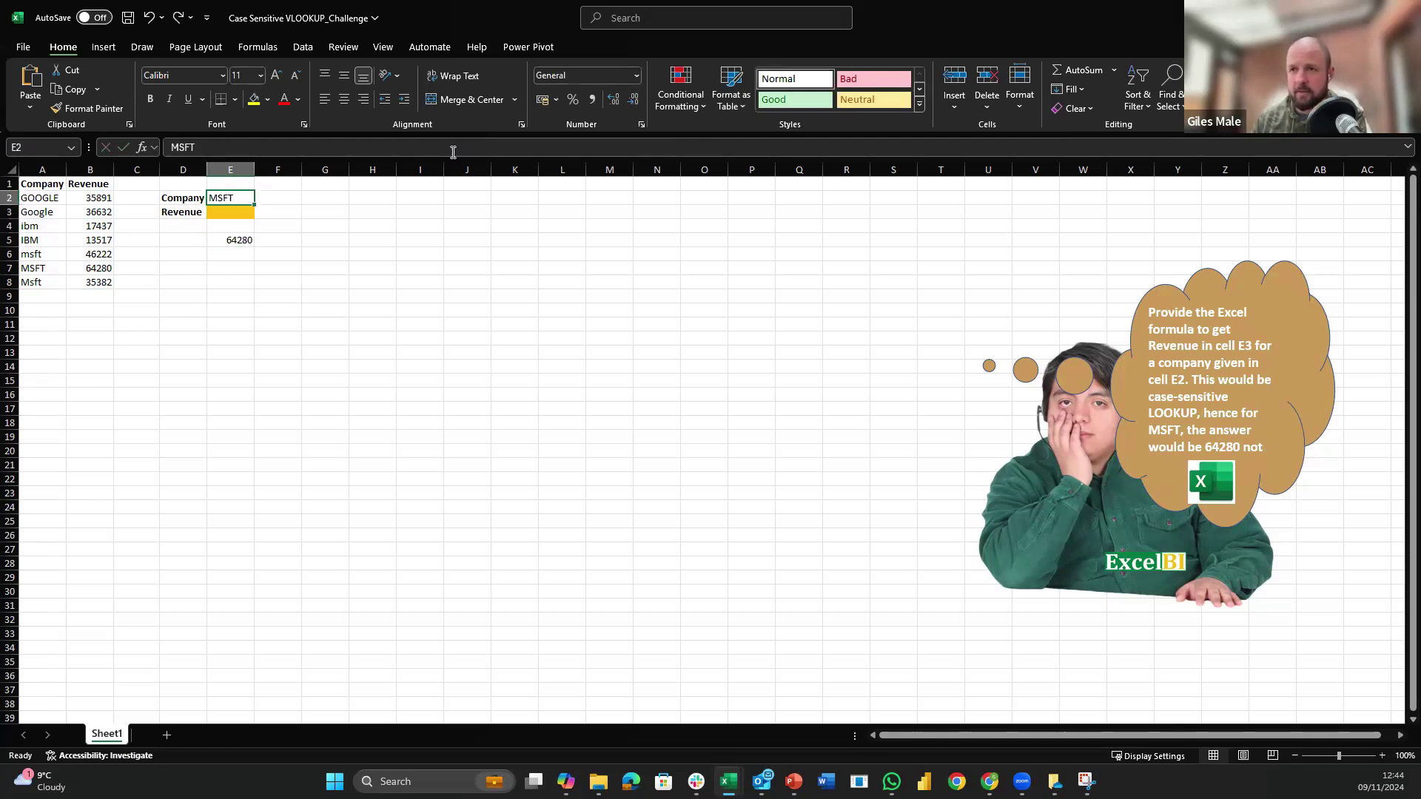
pyautogui.hotkey('ctrl', 'z')
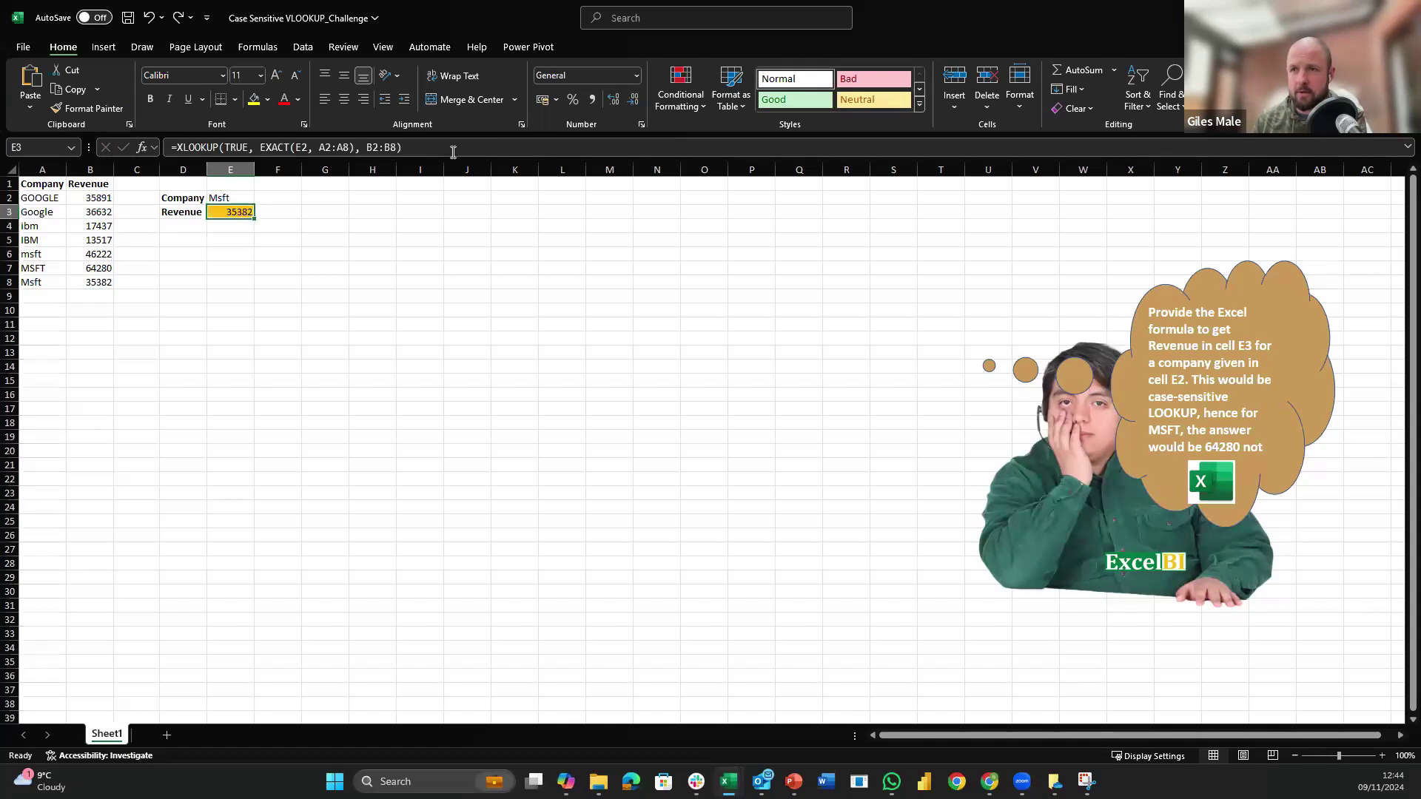